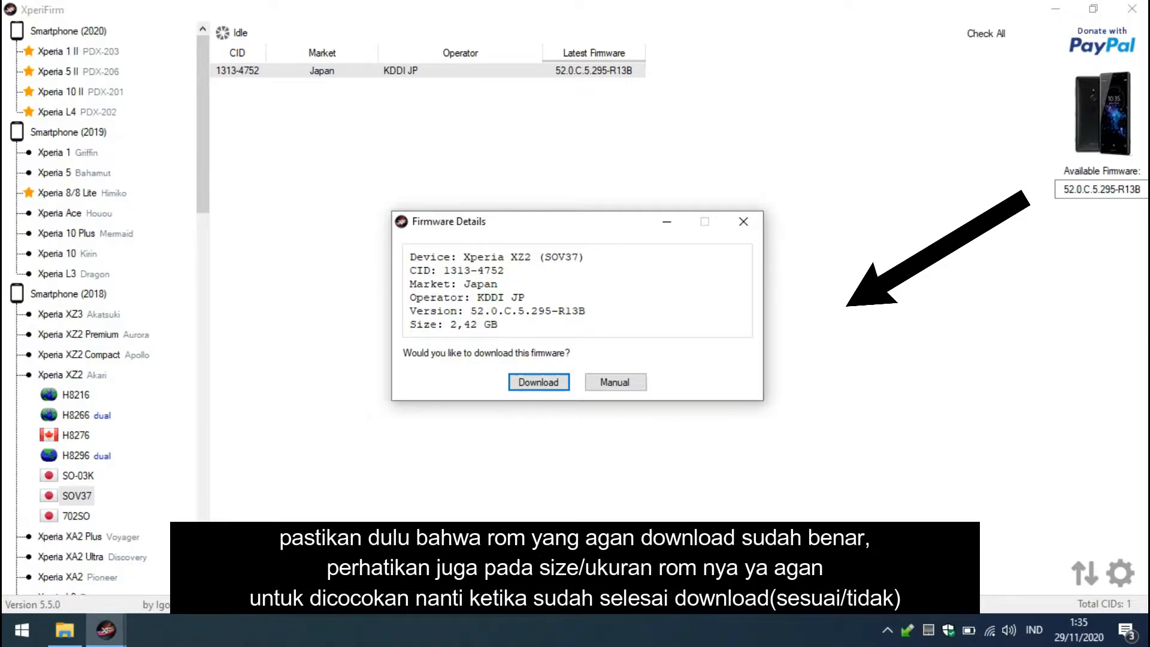
Open the manual download instructions for the SOV37 firmware, maximize them, and copy the folder name "SOV37_KDDI JP_52.0.C.5.295-R13B"
click(621, 385)
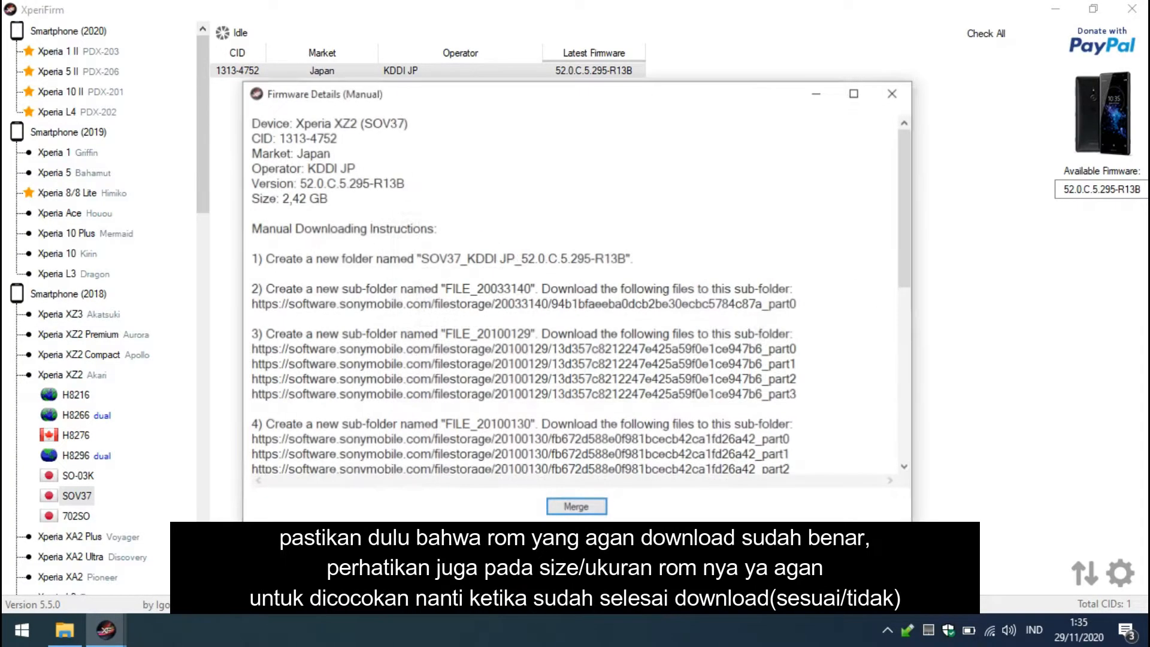
click(857, 92)
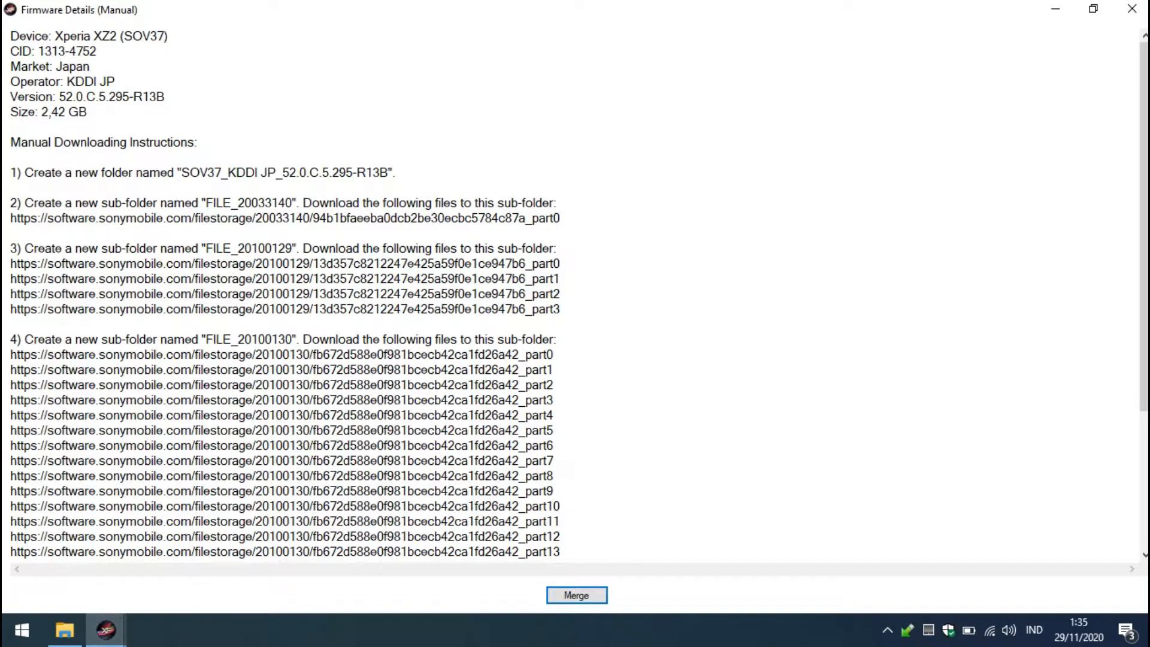
drag(181, 173, 339, 173)
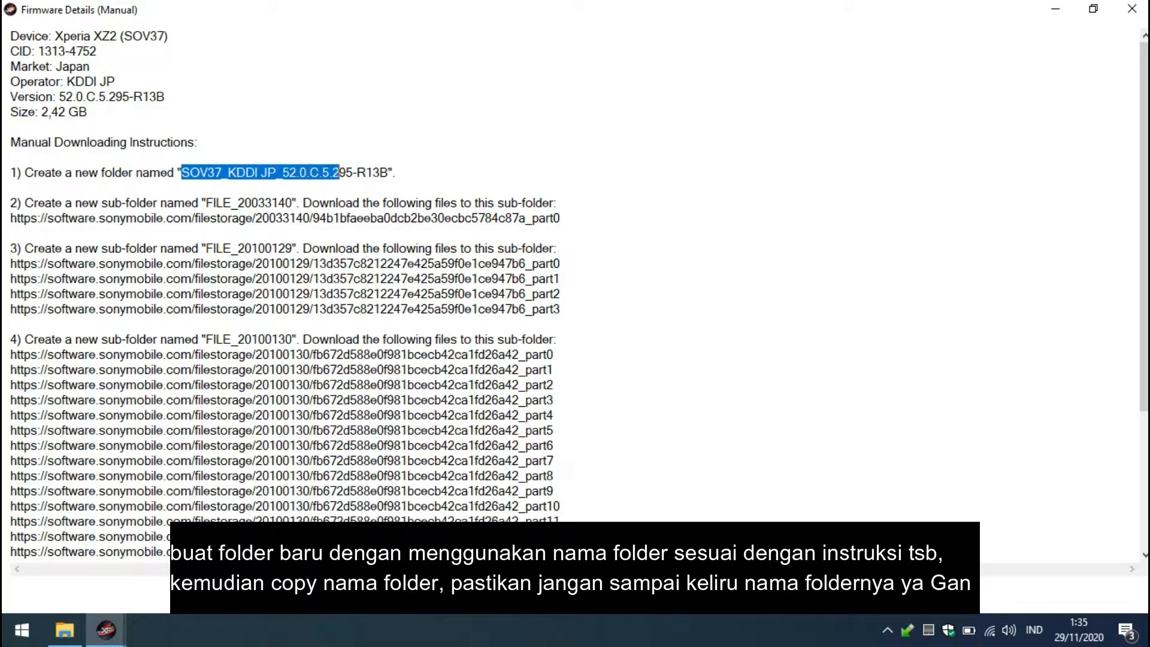
right_click(302, 173)
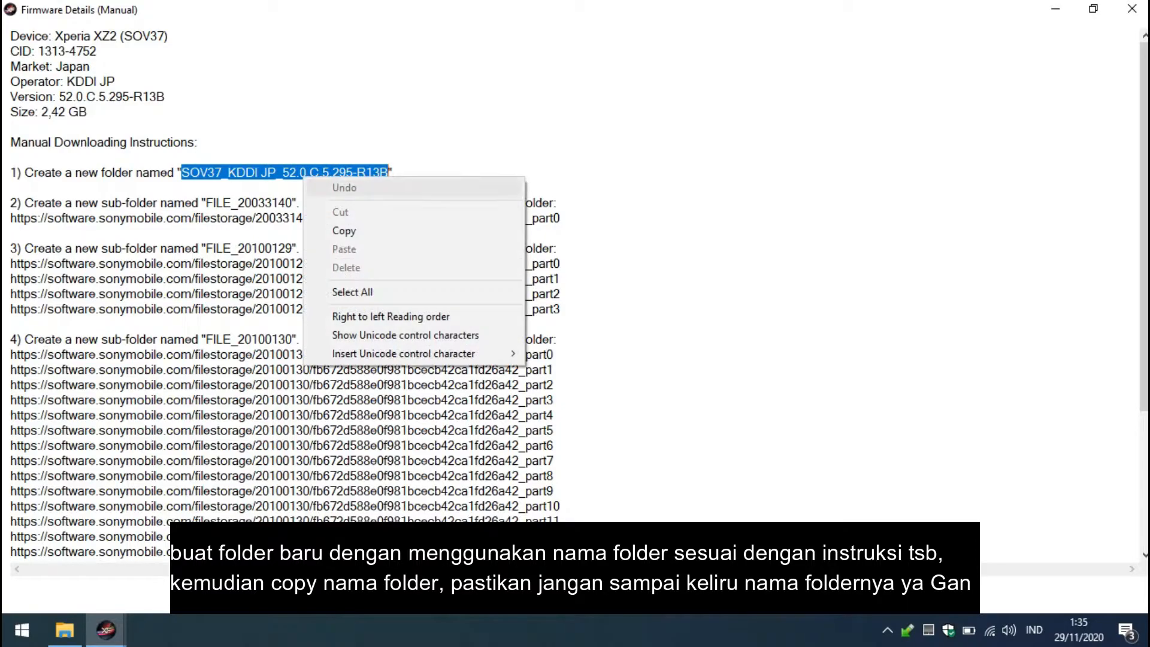
click(335, 230)
In File Explorer, create a folder in Downloads named "SOV37_KDDI JP_52.0.C.5.295-R13B" from the copied text and open it
click(65, 630)
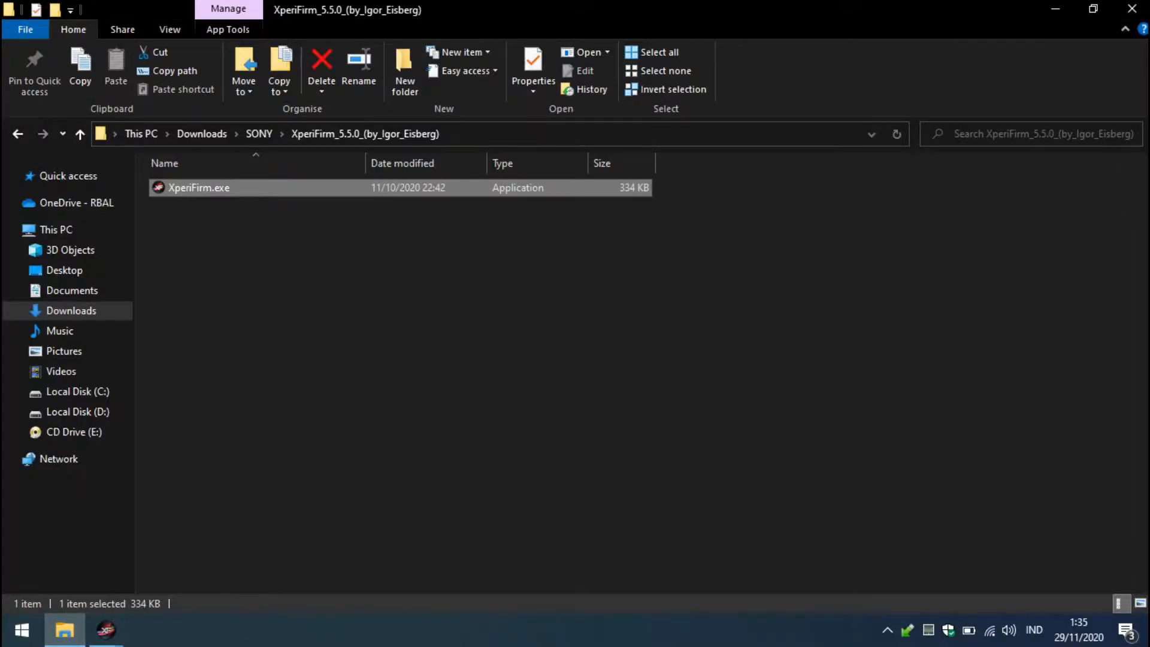
click(202, 134)
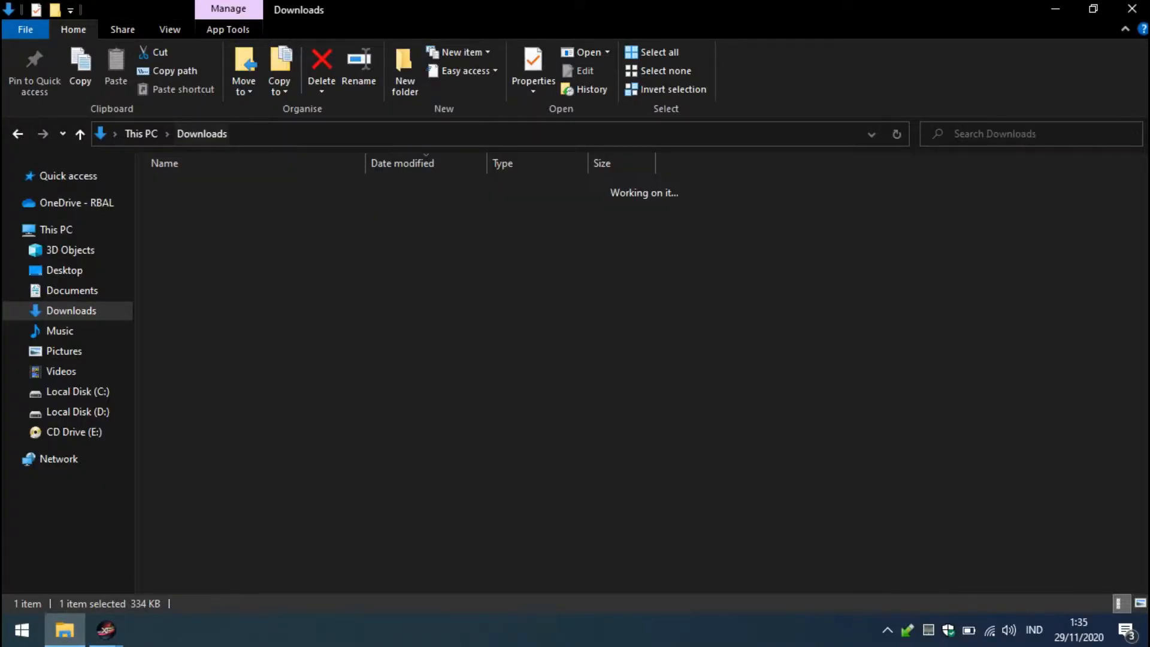
click(730, 287)
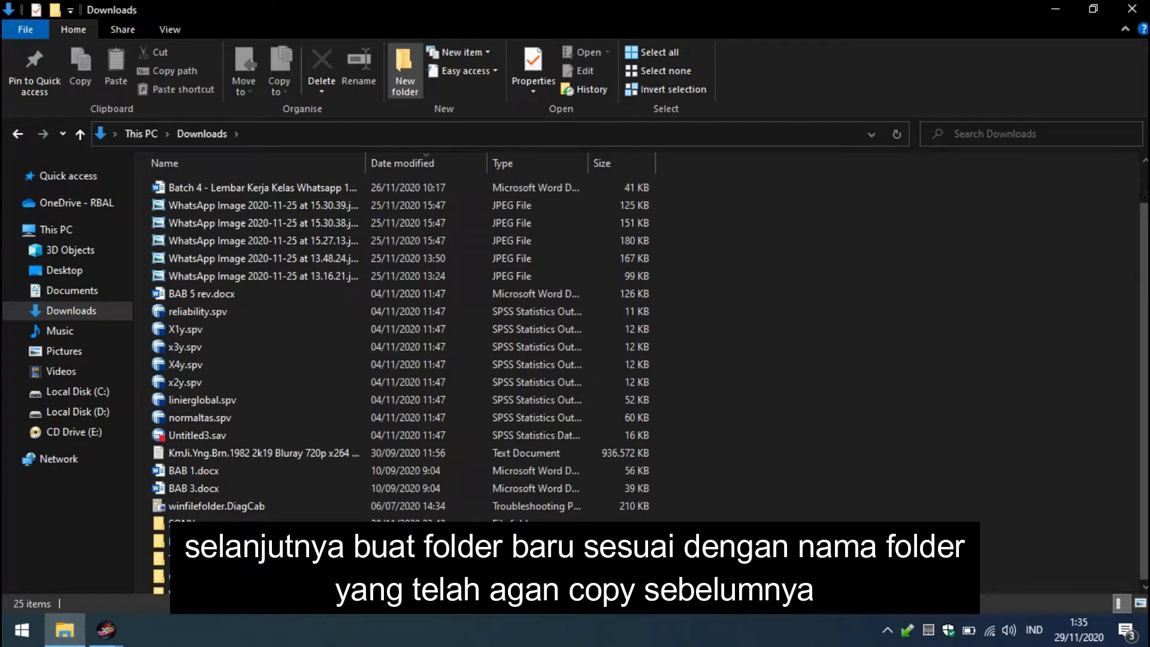
click(405, 75)
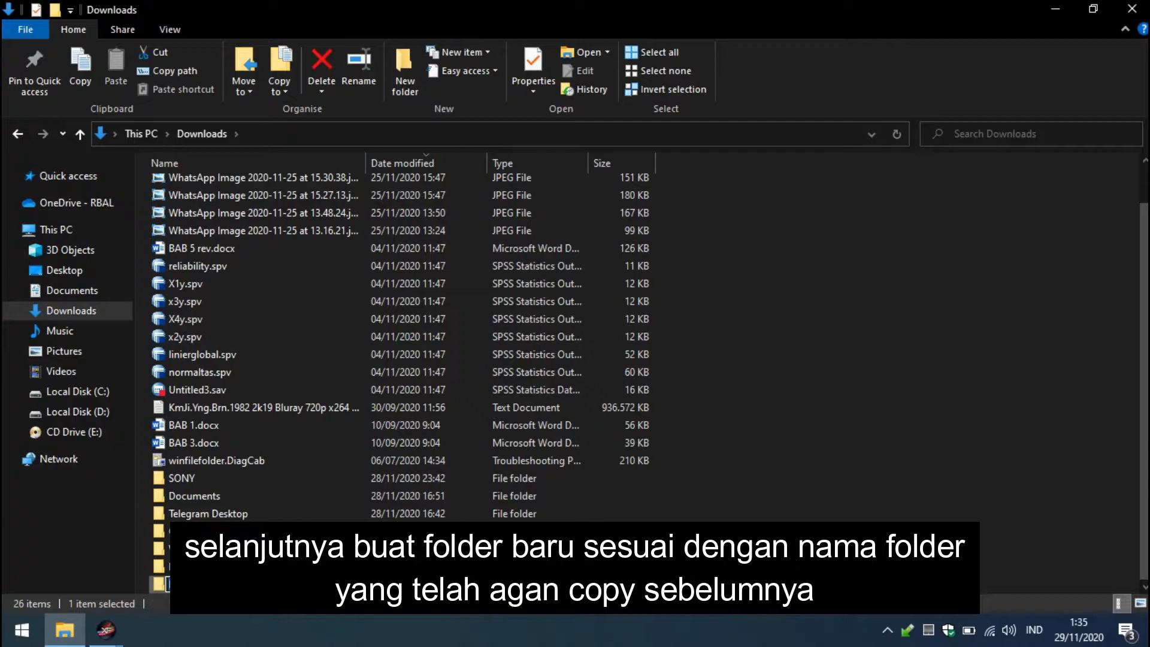
right_click(221, 584)
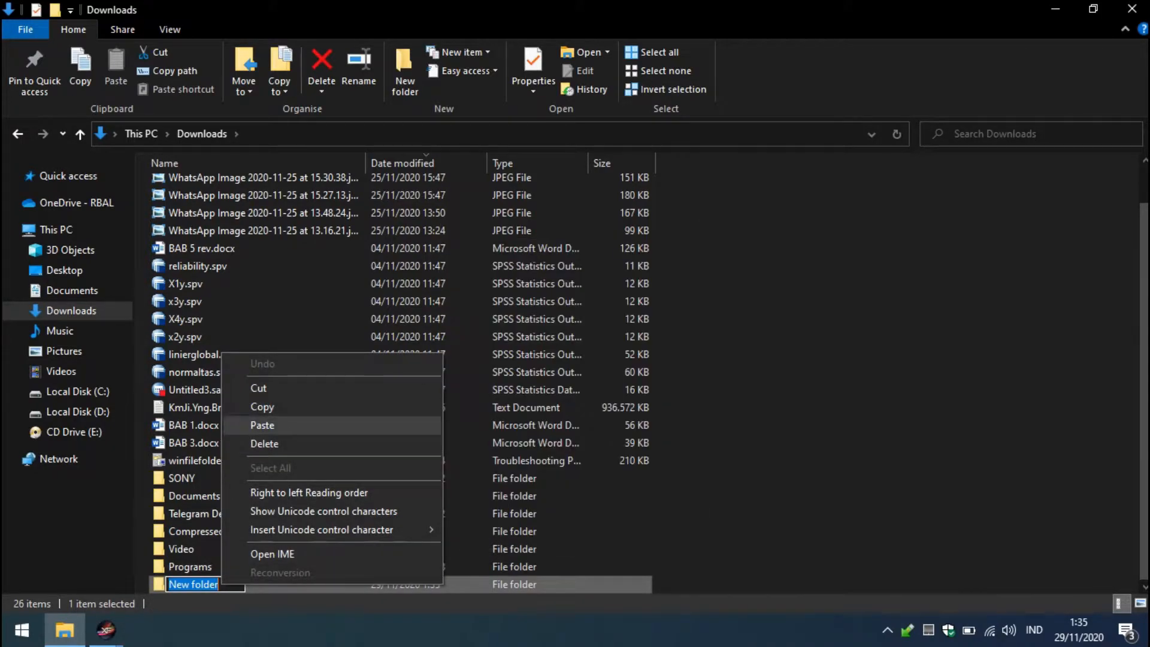
click(262, 425)
key(Return)
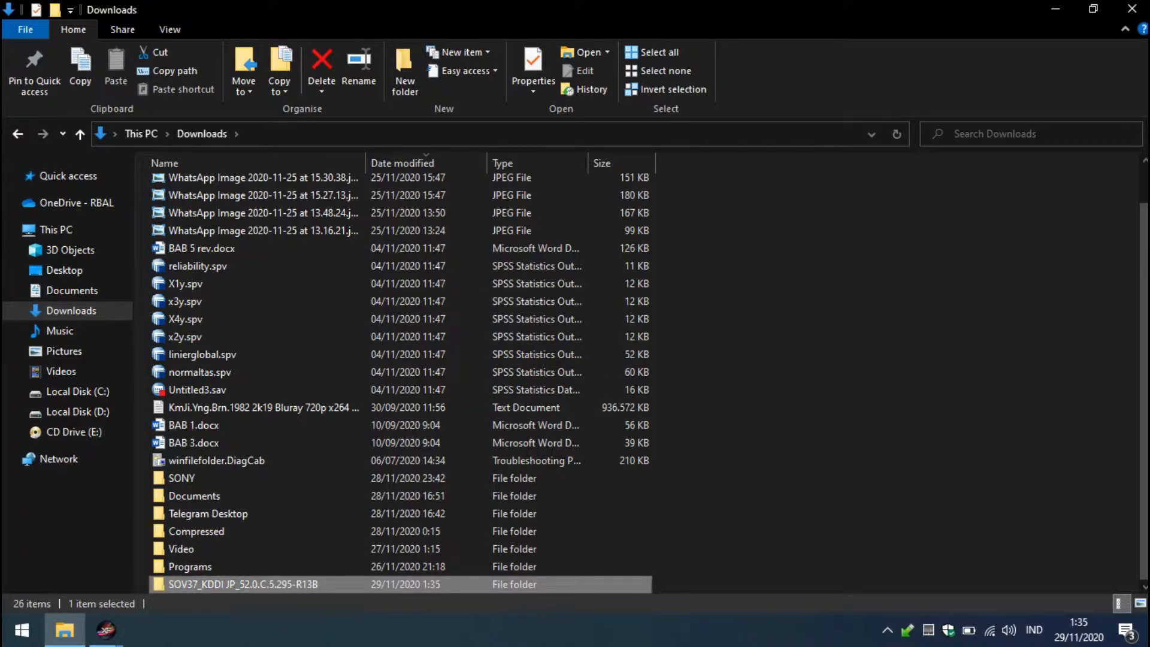
key(Return)
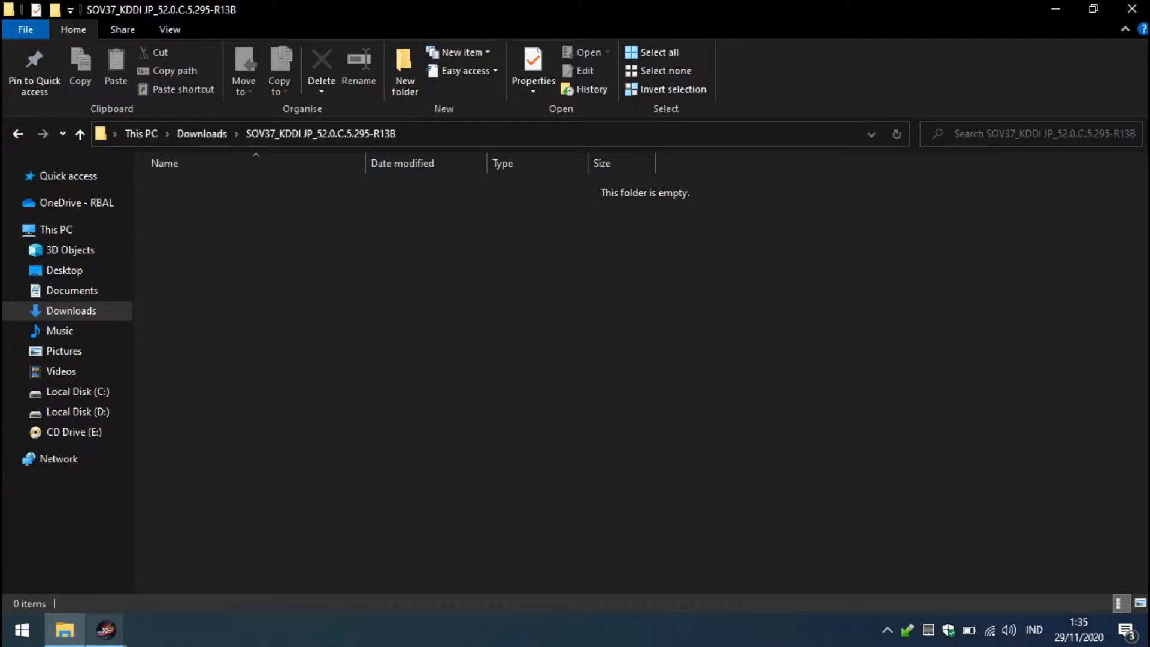
Switch back to the XperiFirm manual instructions and copy the first sub-folder name, "FILE_20033140"
mouse_move(105, 630)
click(276, 551)
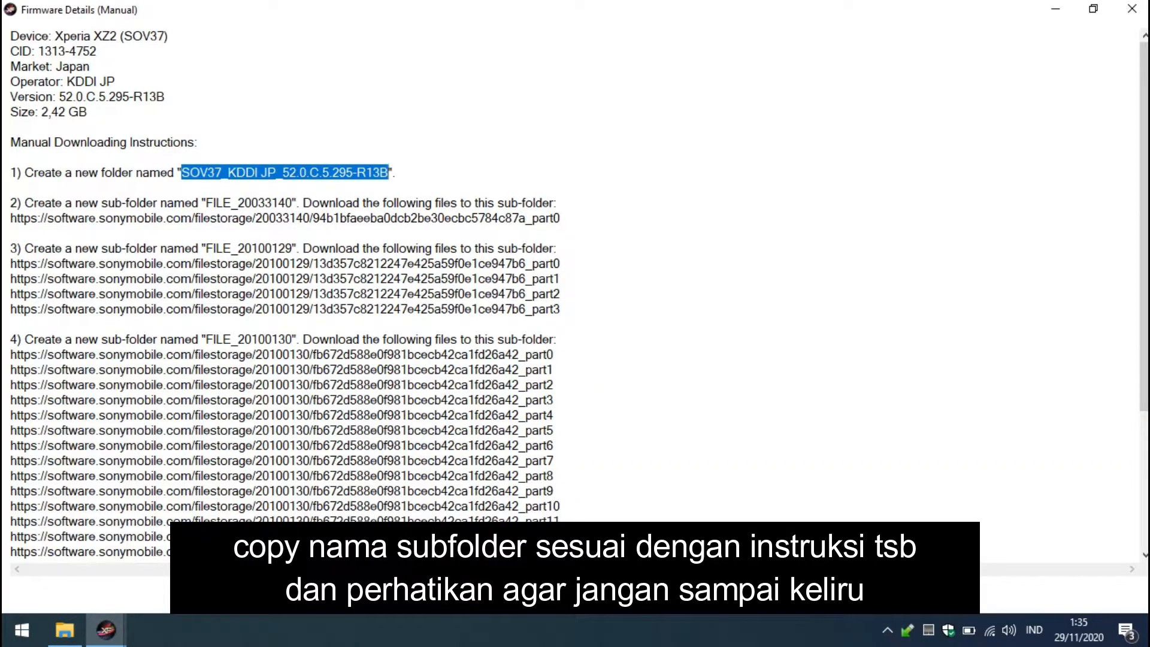
drag(207, 203, 293, 203)
right_click(271, 202)
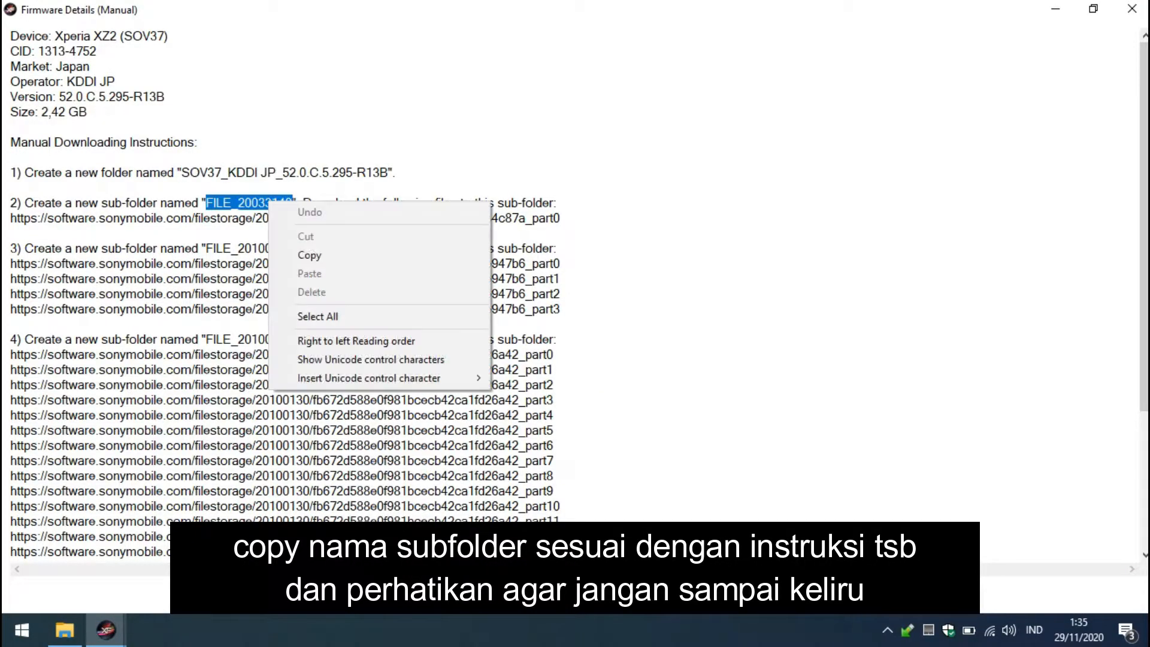
click(281, 255)
In File Explorer, create a sub-folder named "FILE_20033140" inside the firmware folder using the copied name, and open it
click(64, 630)
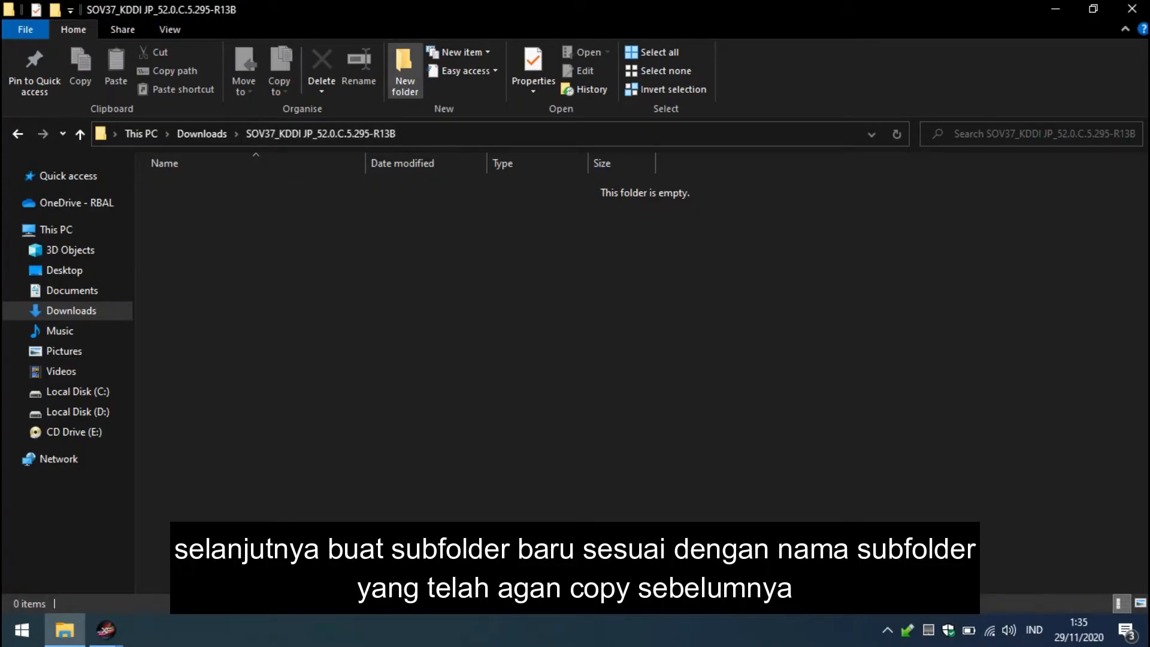
click(405, 70)
right_click(199, 188)
click(237, 261)
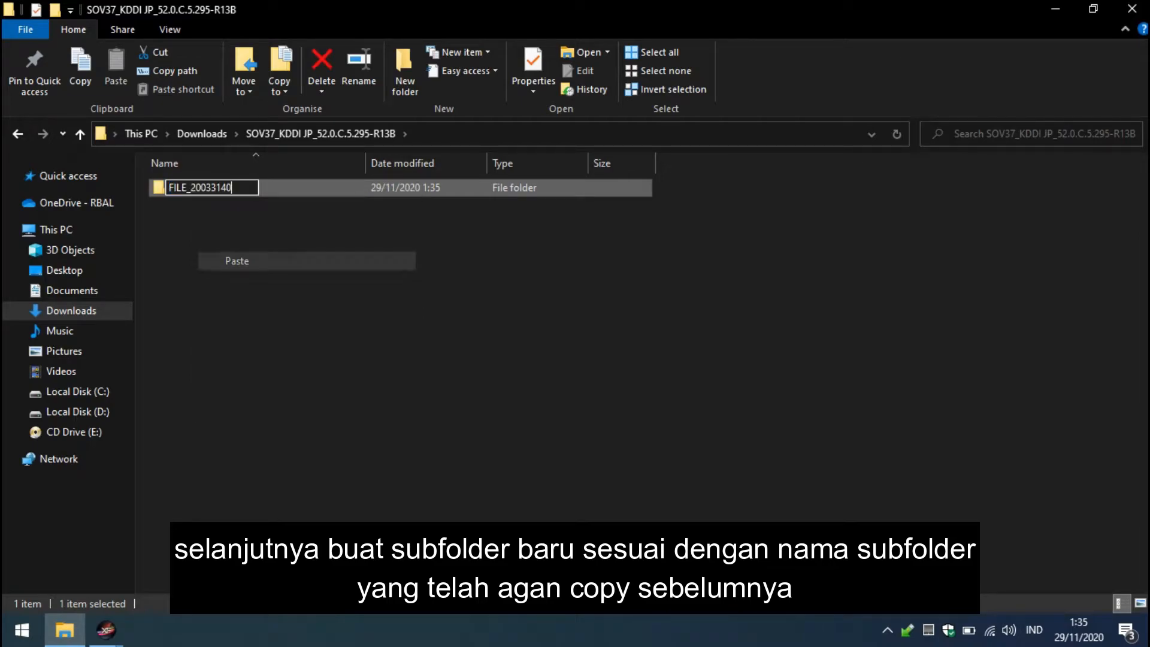
click(336, 270)
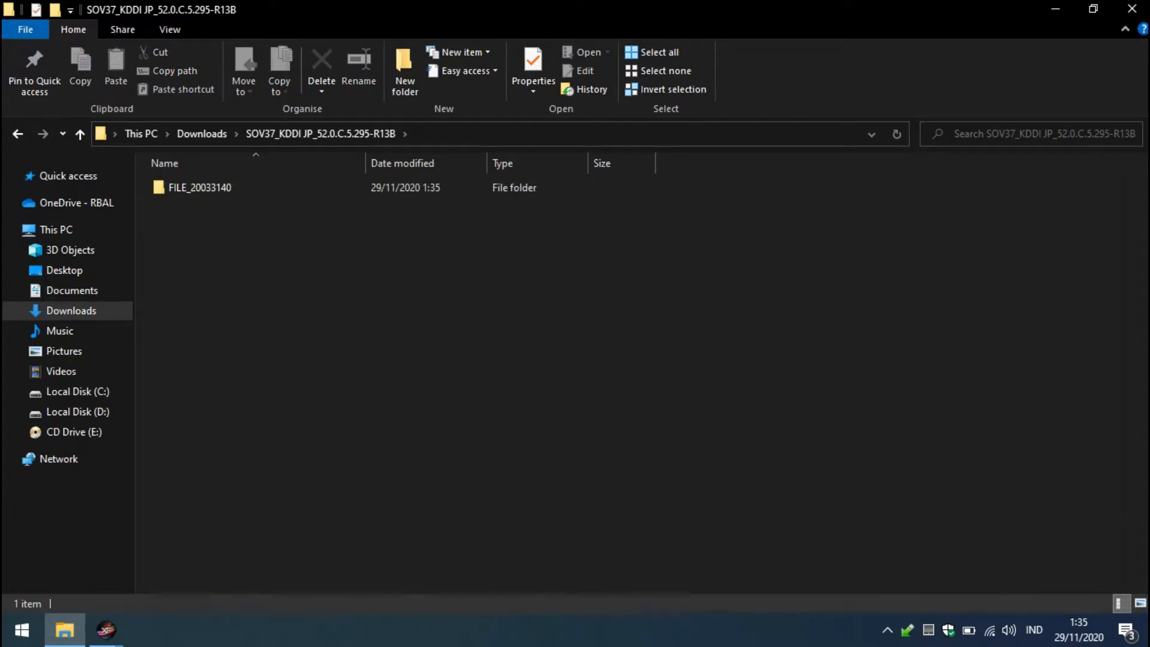
double_click(200, 187)
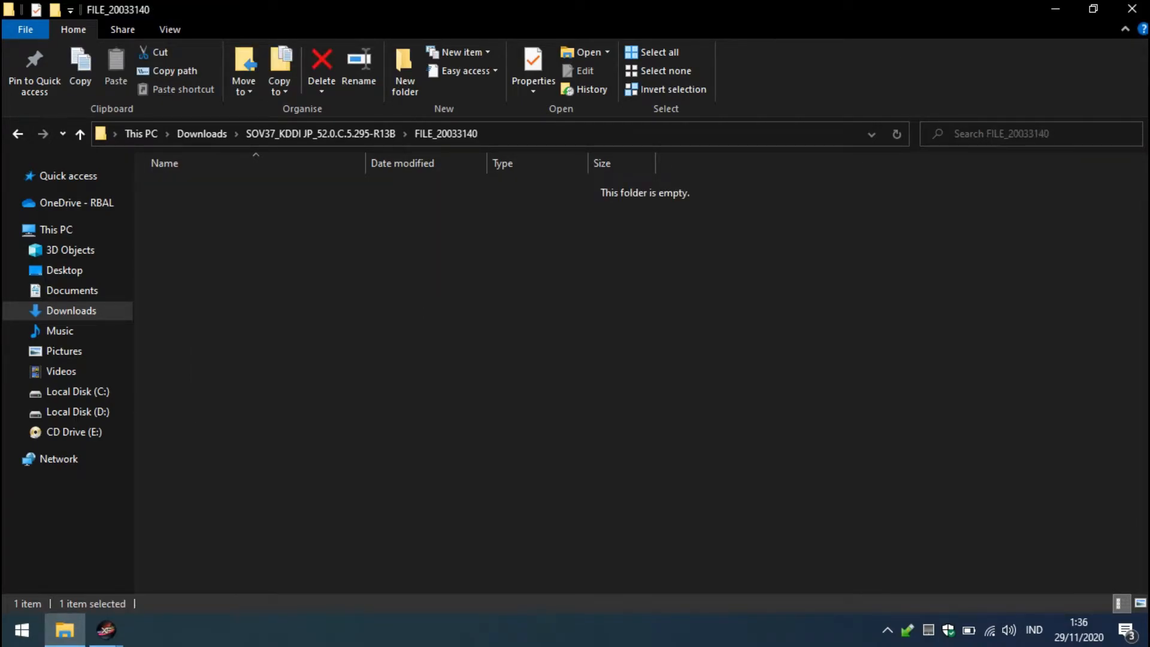
Return to XperiFirm's manual instructions and copy the part0 download link listed under FILE_20033140
mouse_move(106, 629)
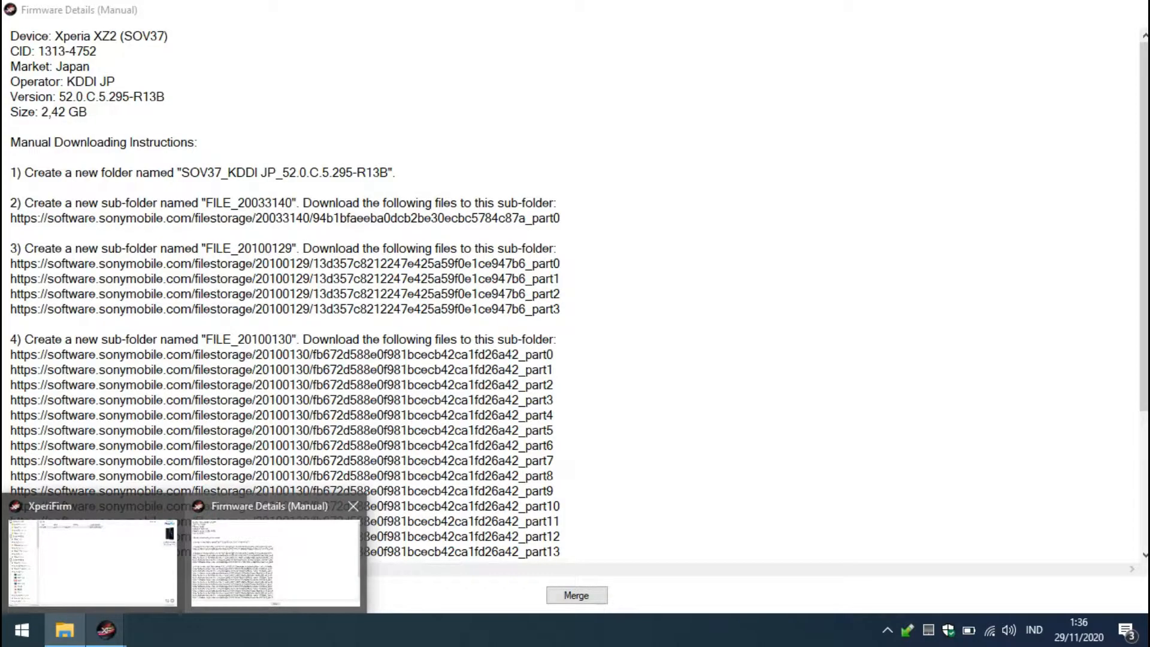
click(276, 563)
drag(561, 218, 10, 220)
right_click(59, 220)
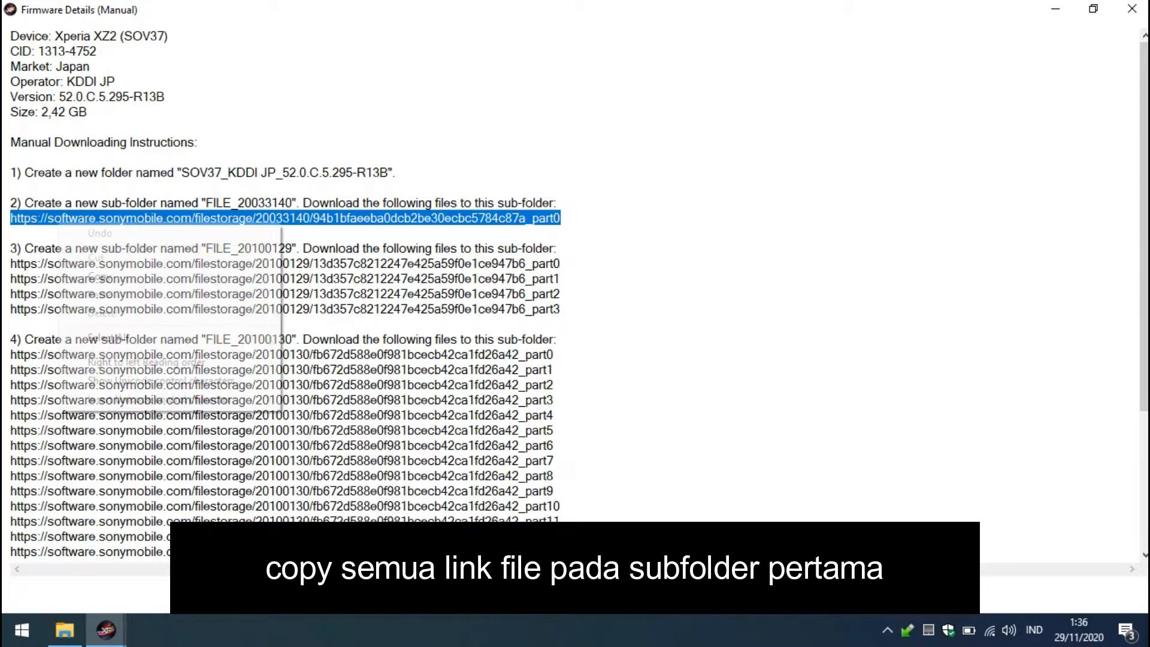
click(95, 275)
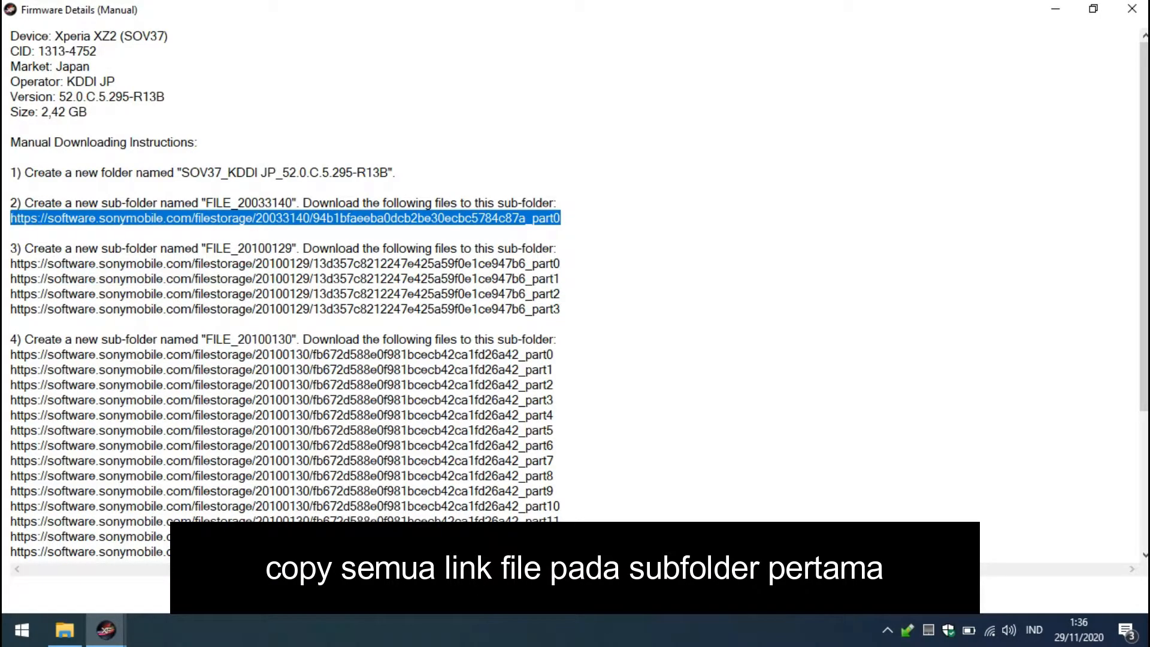
Switch to Internet Download Manager and add a batch download from the copied link in the clipboard
click(887, 630)
click(905, 529)
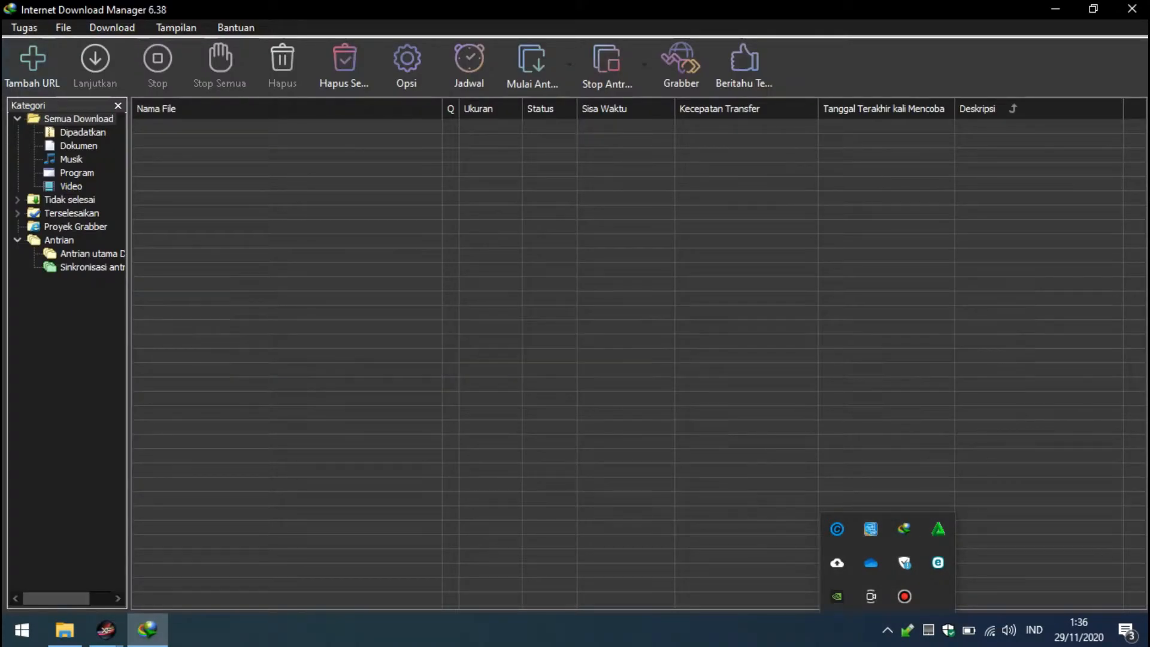
click(24, 28)
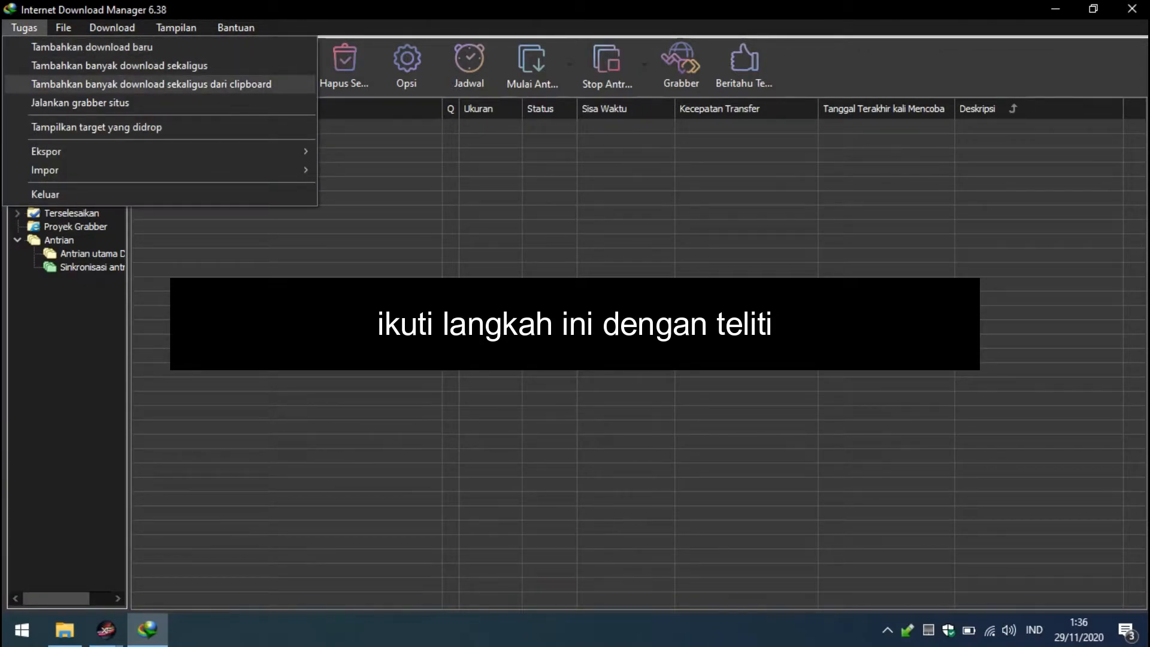
click(287, 85)
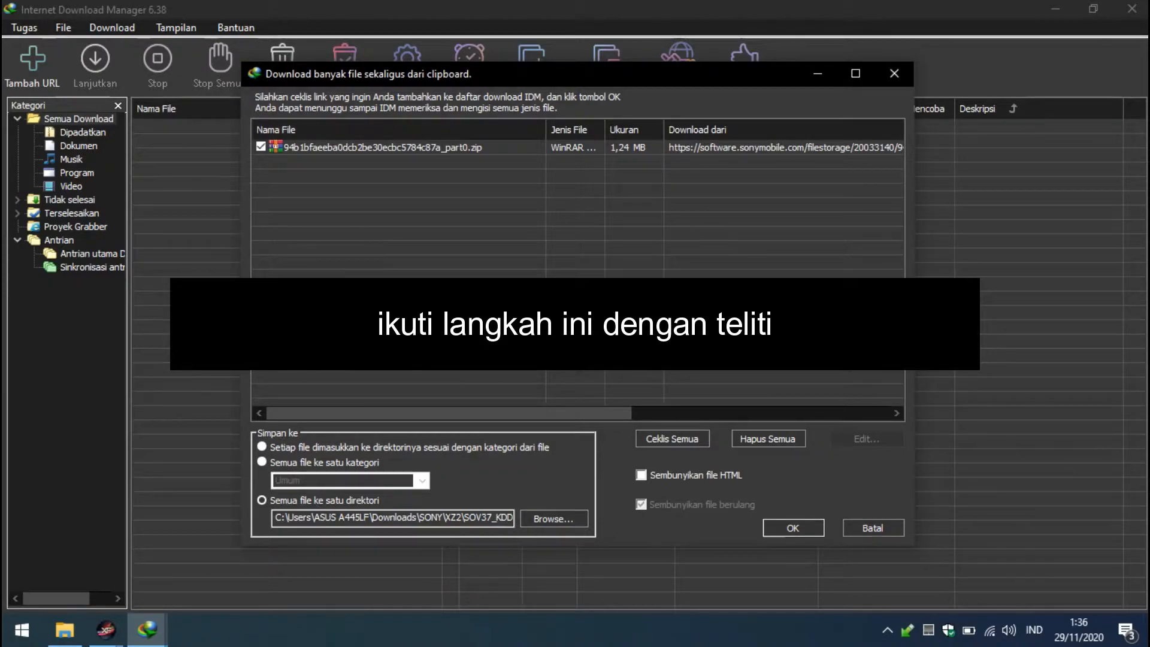
Set the batch download's save directory to the FILE_20033140 sub-folder inside Downloads\SOV37_KDDI JP_52.0.C.5.295-R13B
click(553, 519)
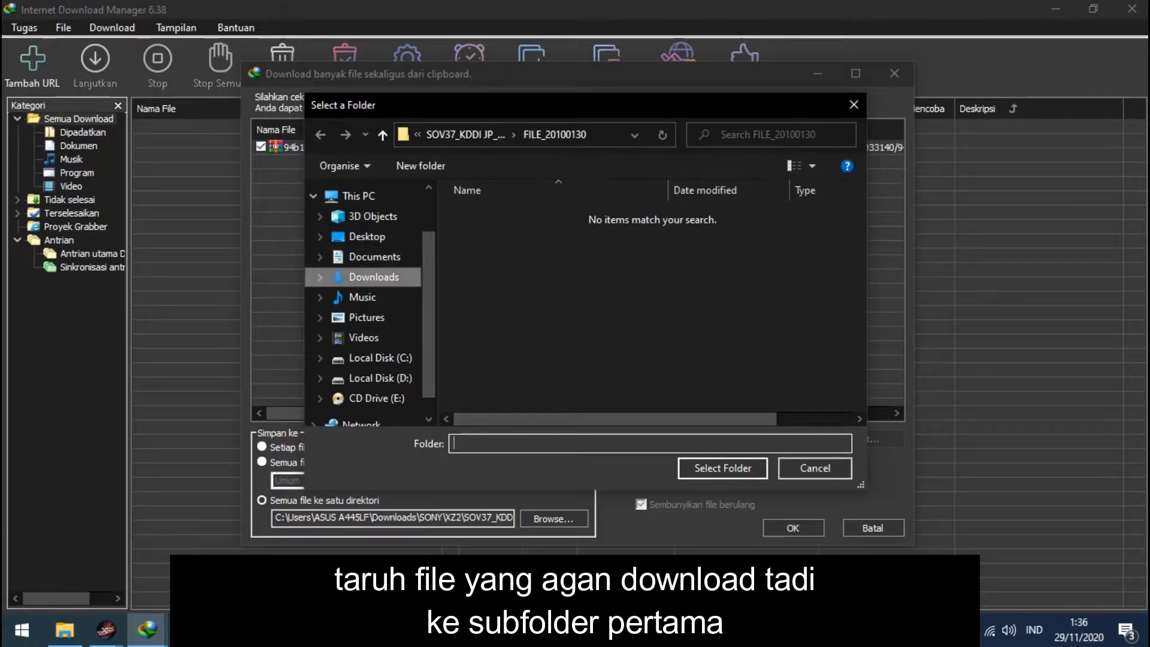
click(373, 278)
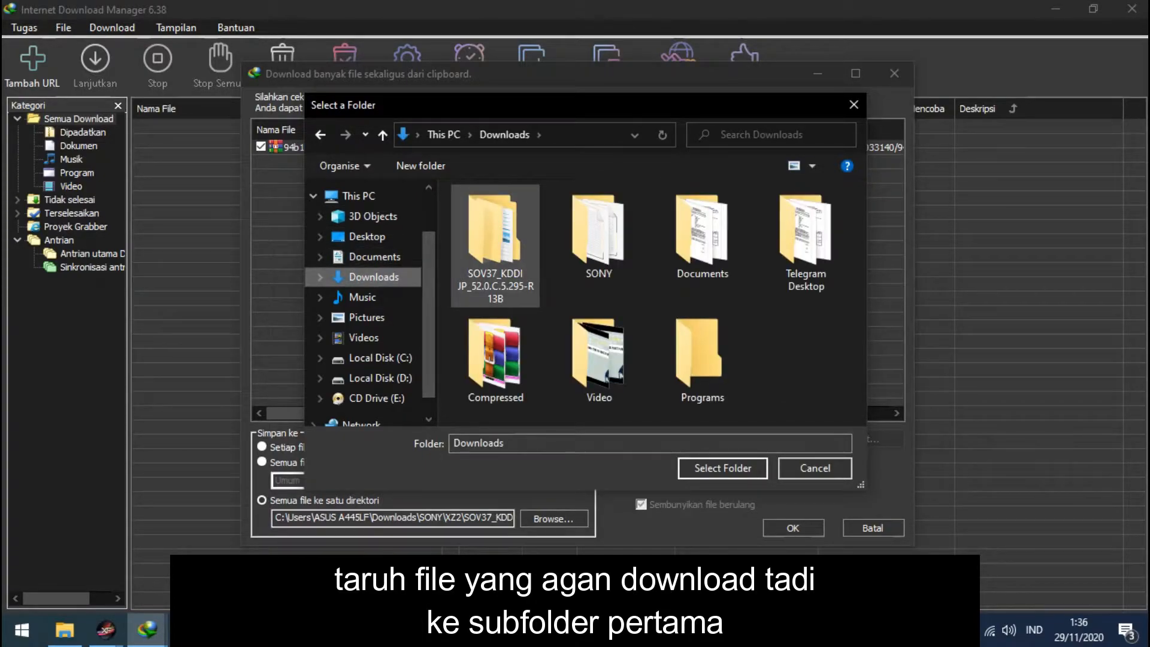
double_click(494, 239)
click(502, 215)
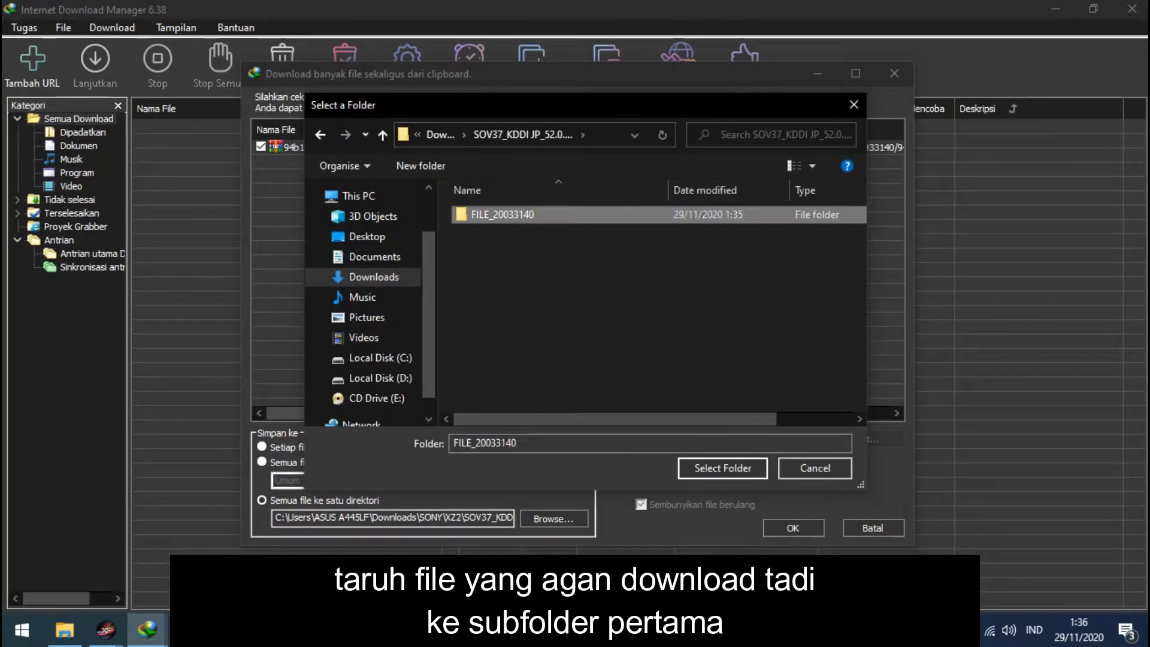
double_click(502, 214)
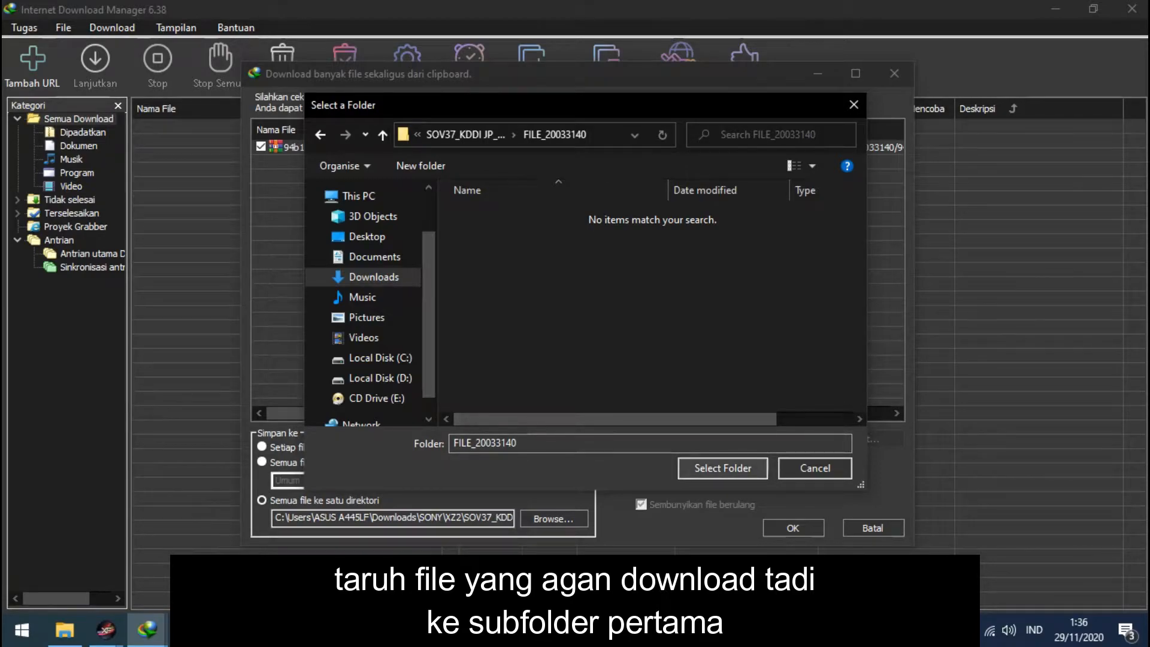
click(719, 468)
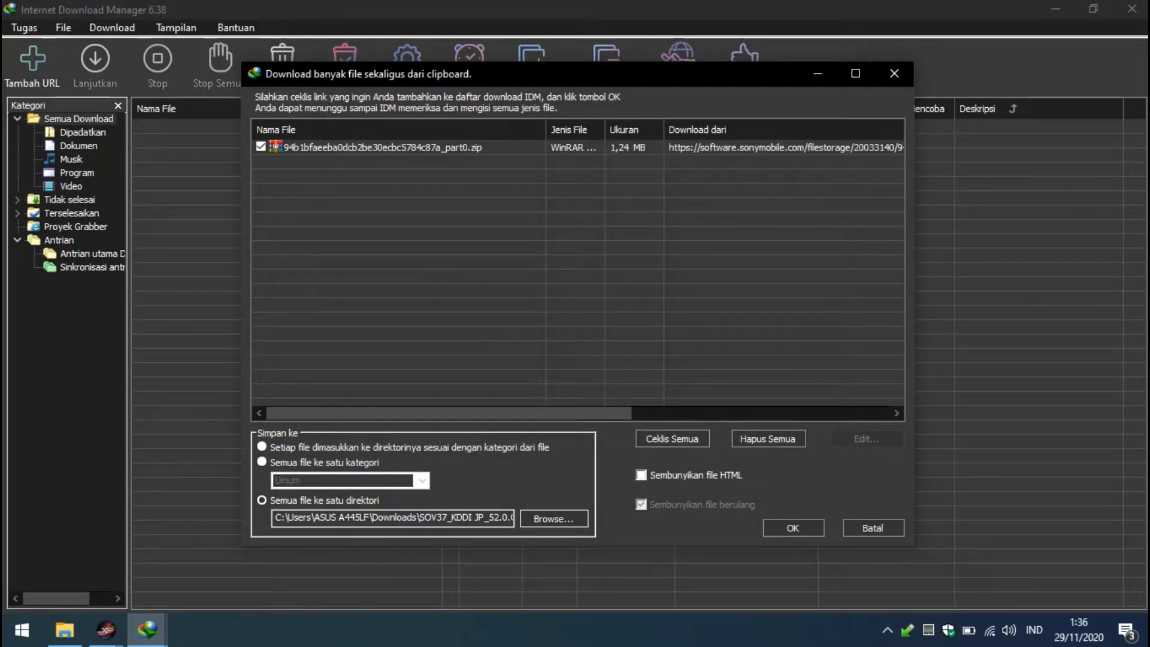
Confirm the batch download and add the file to the "Sinkronisasi antrian" queue without starting queue processing
click(792, 528)
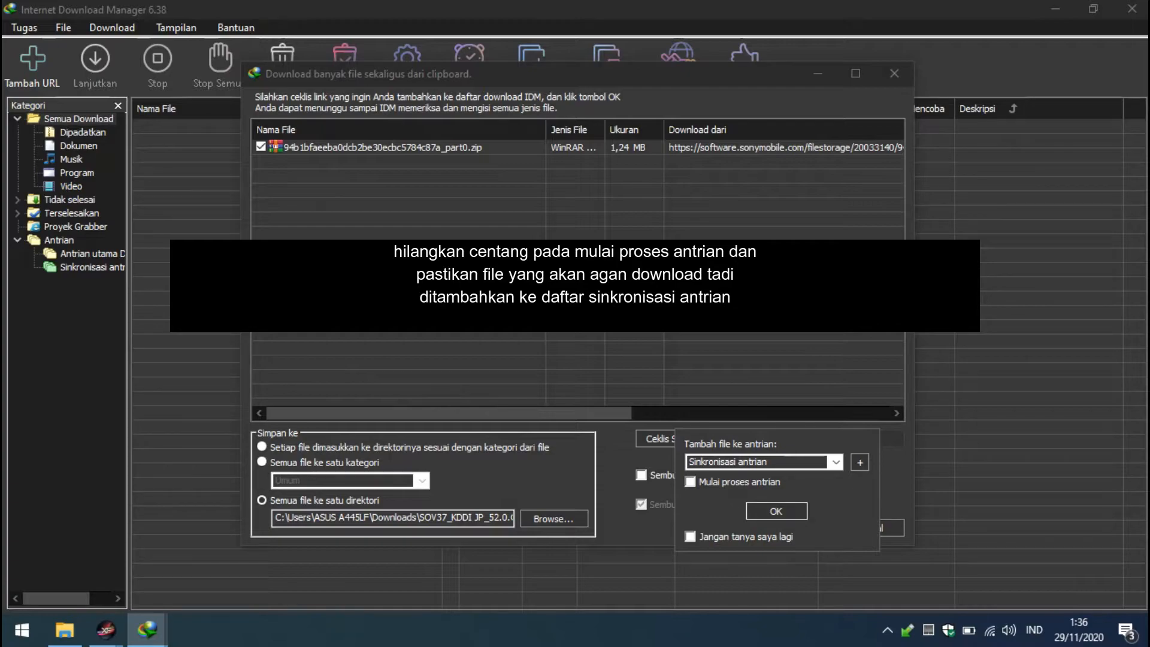
click(836, 462)
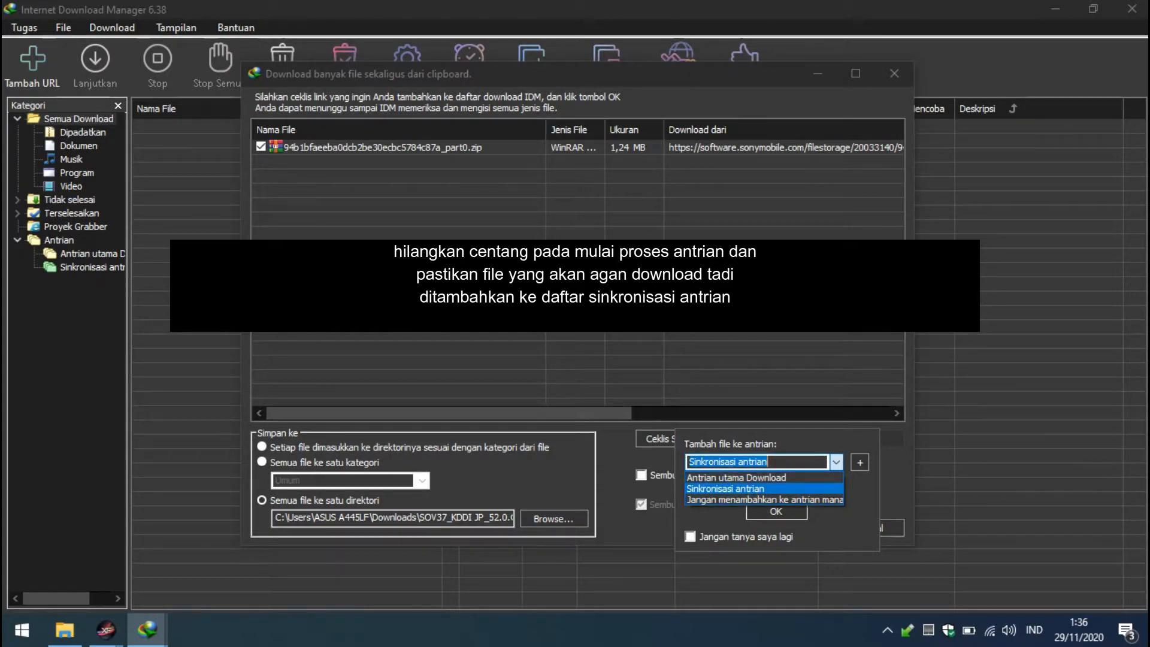
key(Return)
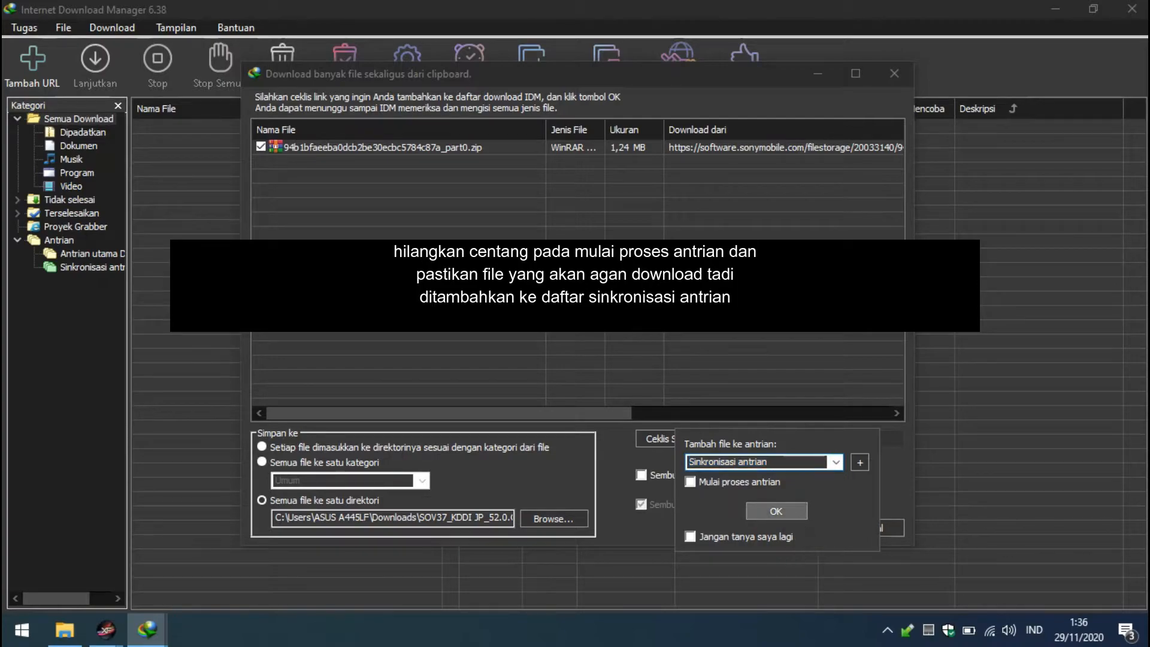
click(791, 515)
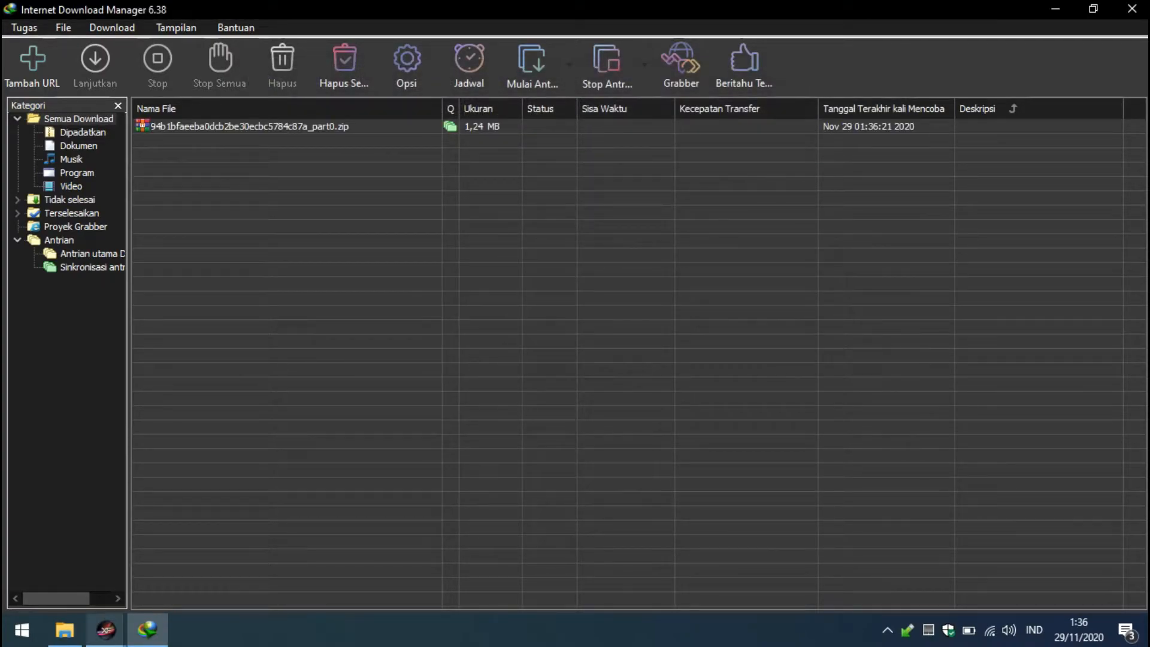
Switch back to the XperiFirm manual instructions and copy the second sub-folder name, "FILE_20100129"
mouse_move(105, 629)
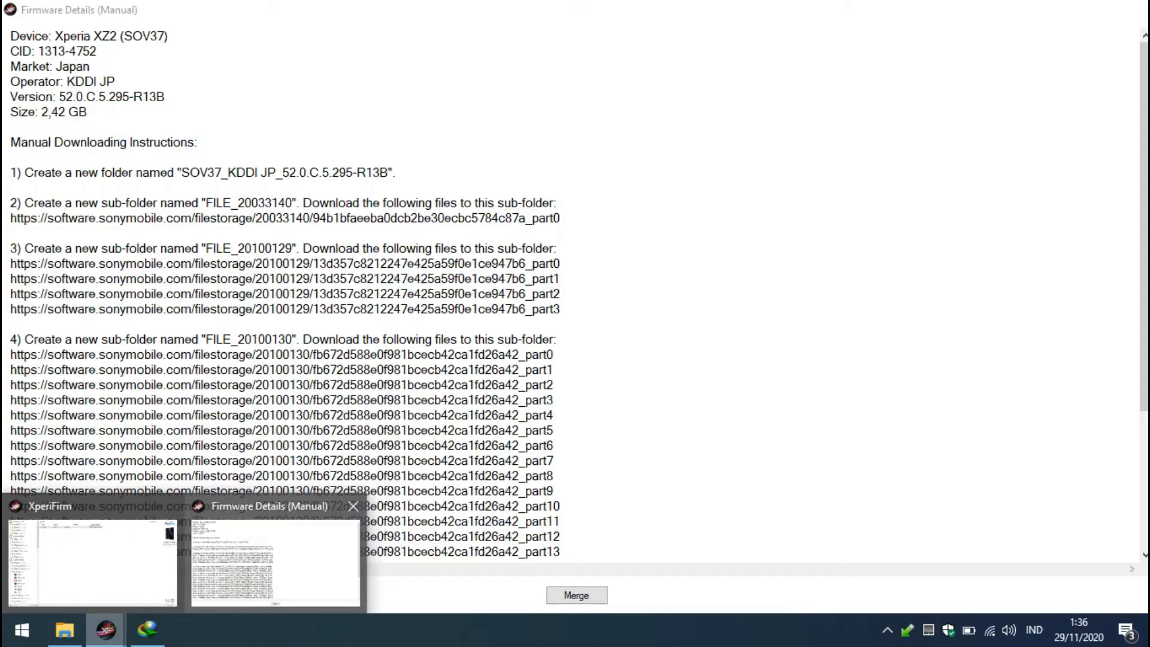
click(275, 557)
drag(206, 248, 288, 248)
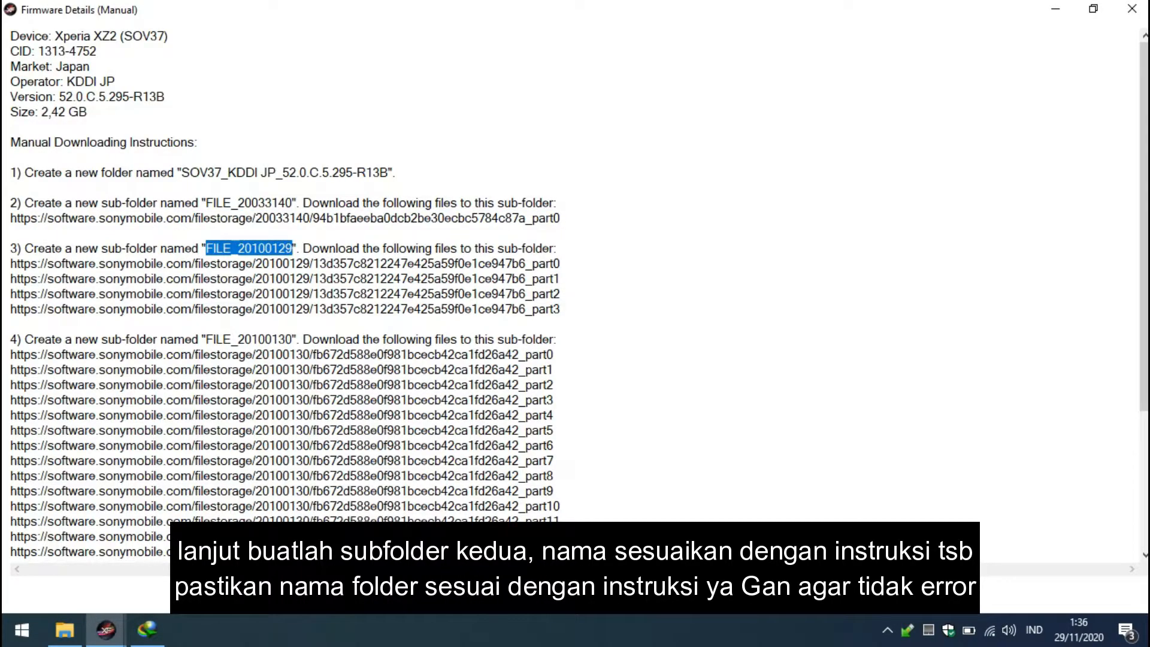
right_click(239, 250)
click(258, 308)
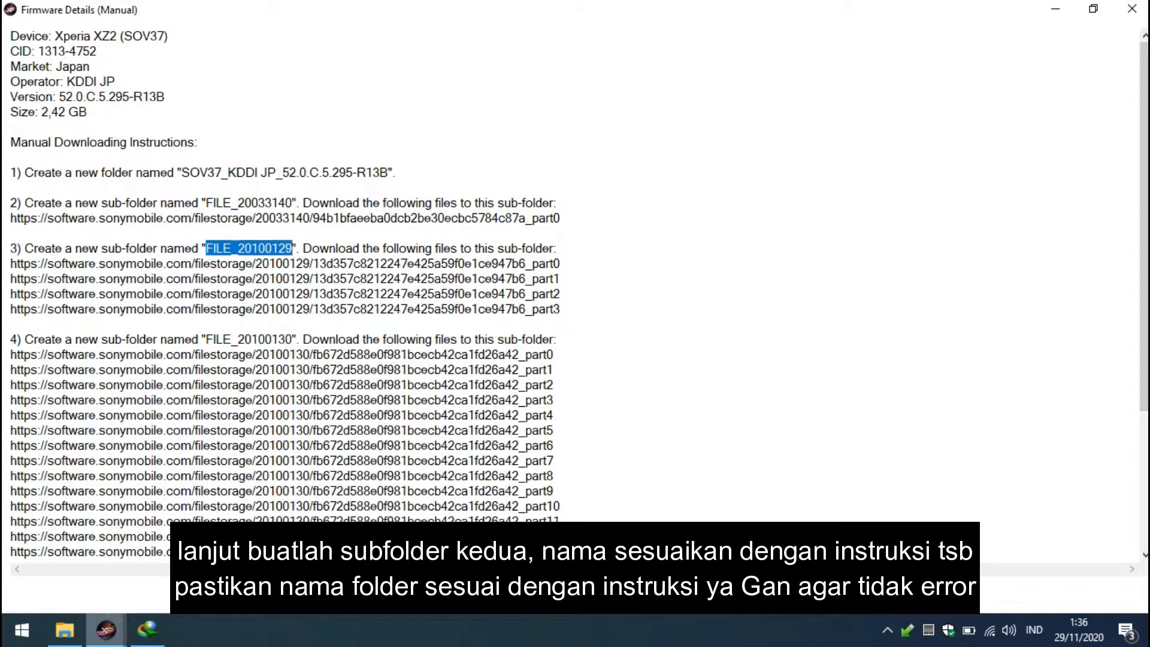
Switch to File Explorer and create a sub-folder named "FILE_20100129" inside SOV37_KDDI JP_52.0.C.5.295-R13B
click(64, 629)
click(320, 134)
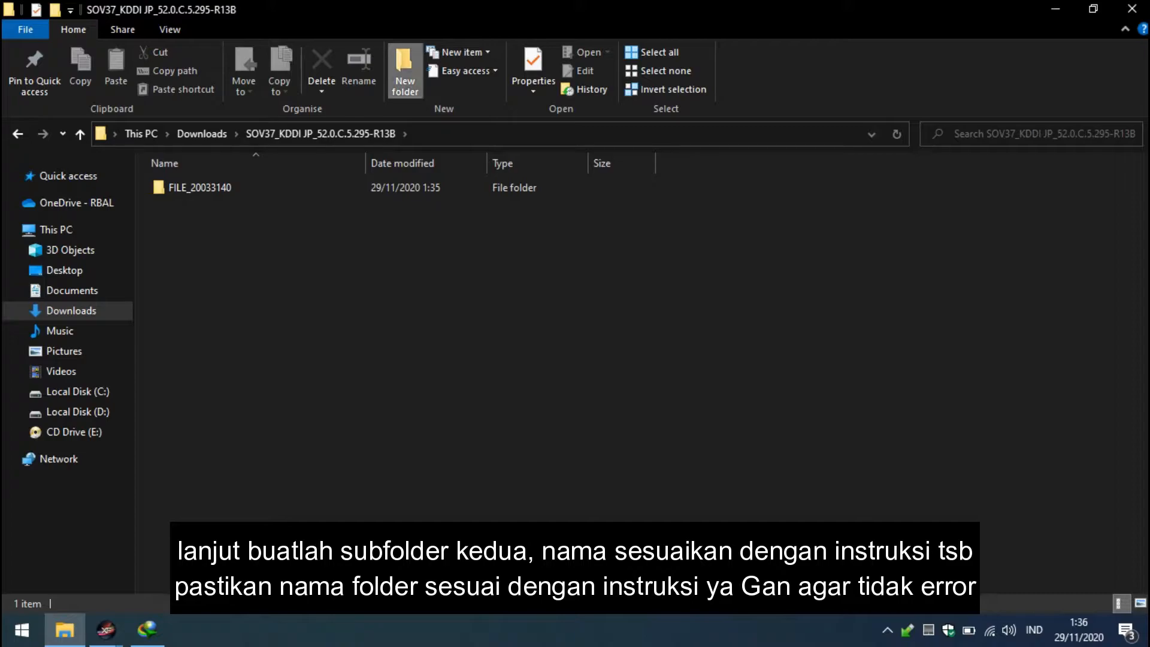
click(405, 71)
right_click(186, 205)
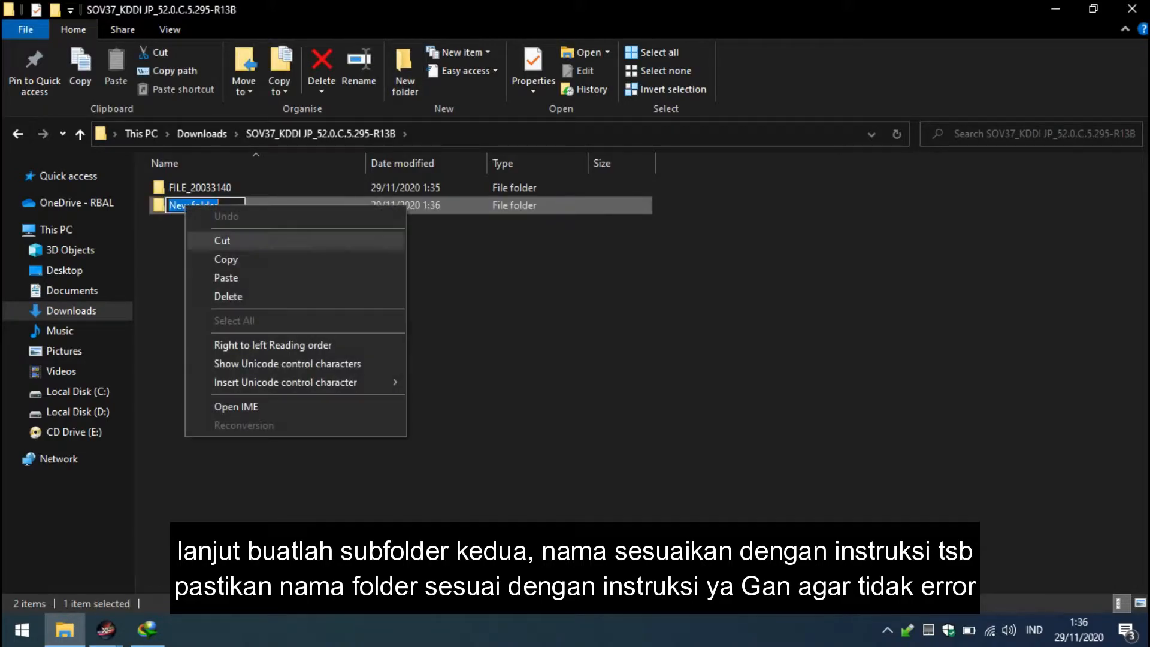
click(226, 278)
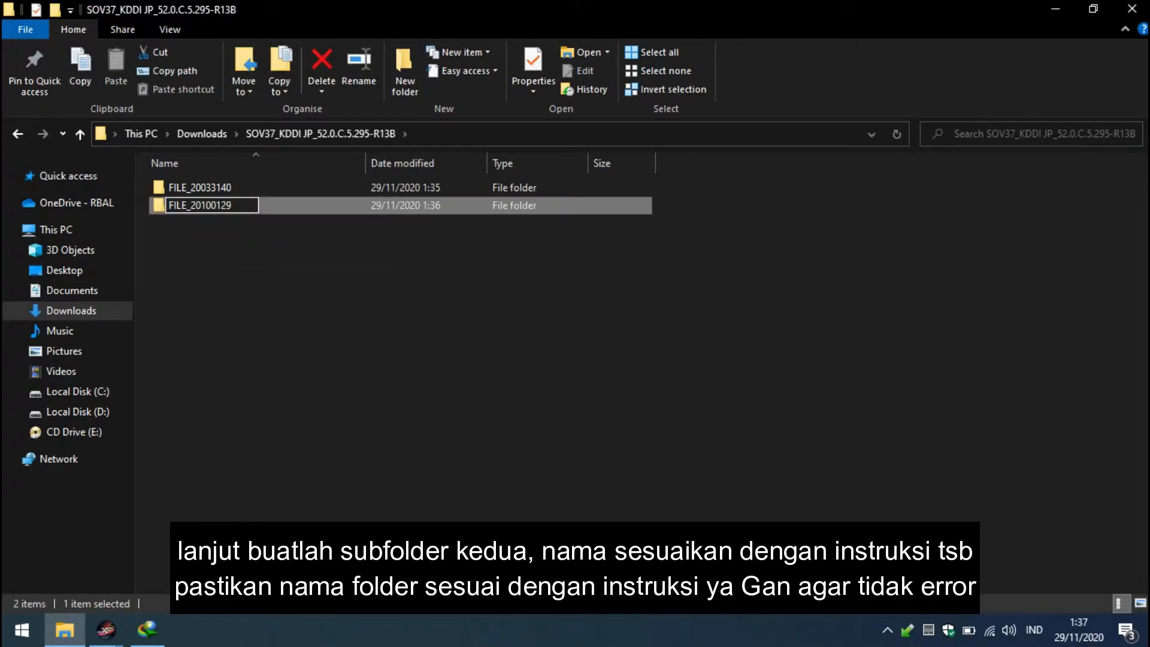
click(371, 312)
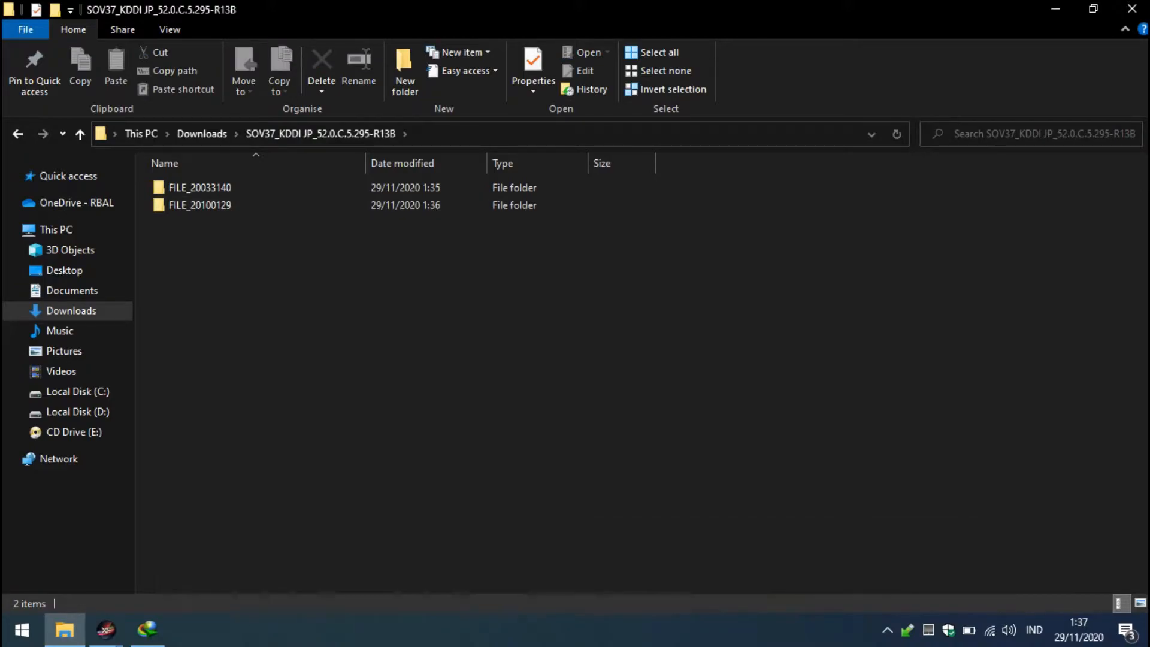
Switch back to the XperiFirm manual instructions and copy the FILE_20100129 download links, part0 to part3
mouse_move(105, 628)
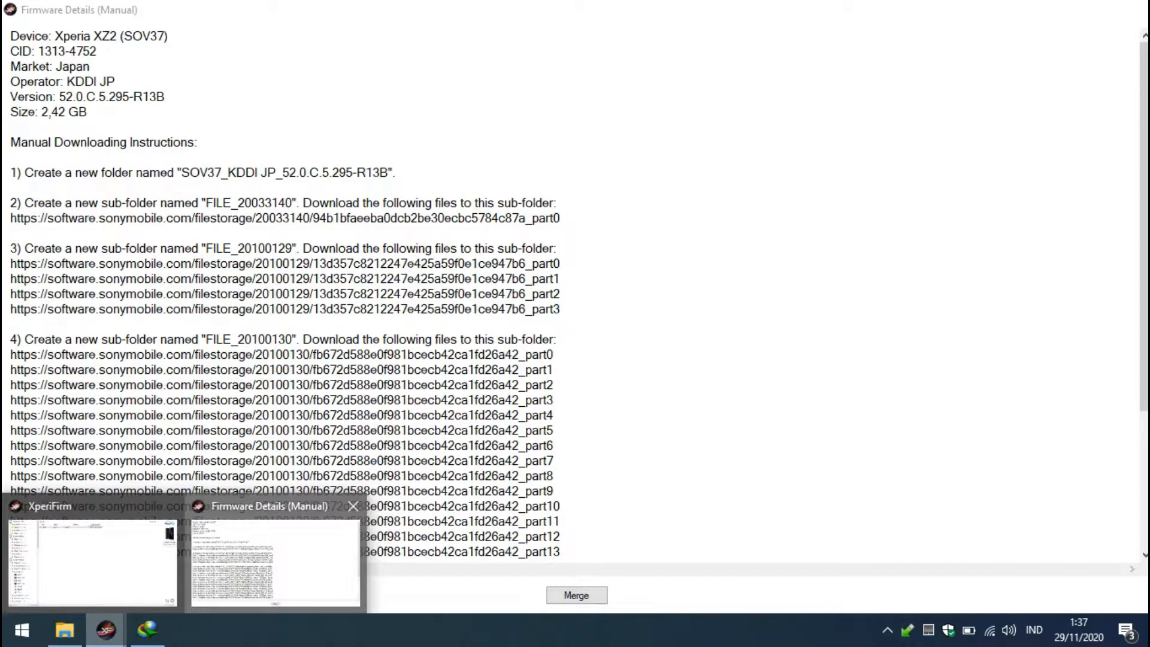
click(278, 551)
drag(10, 263, 560, 309)
right_click(419, 289)
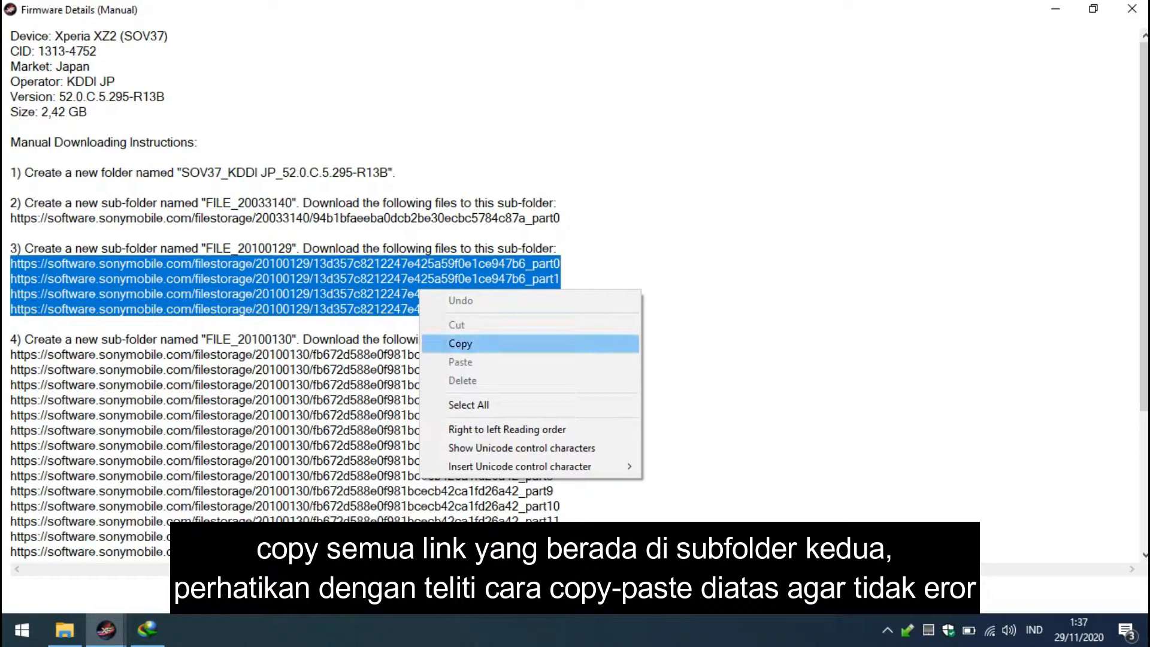
click(460, 343)
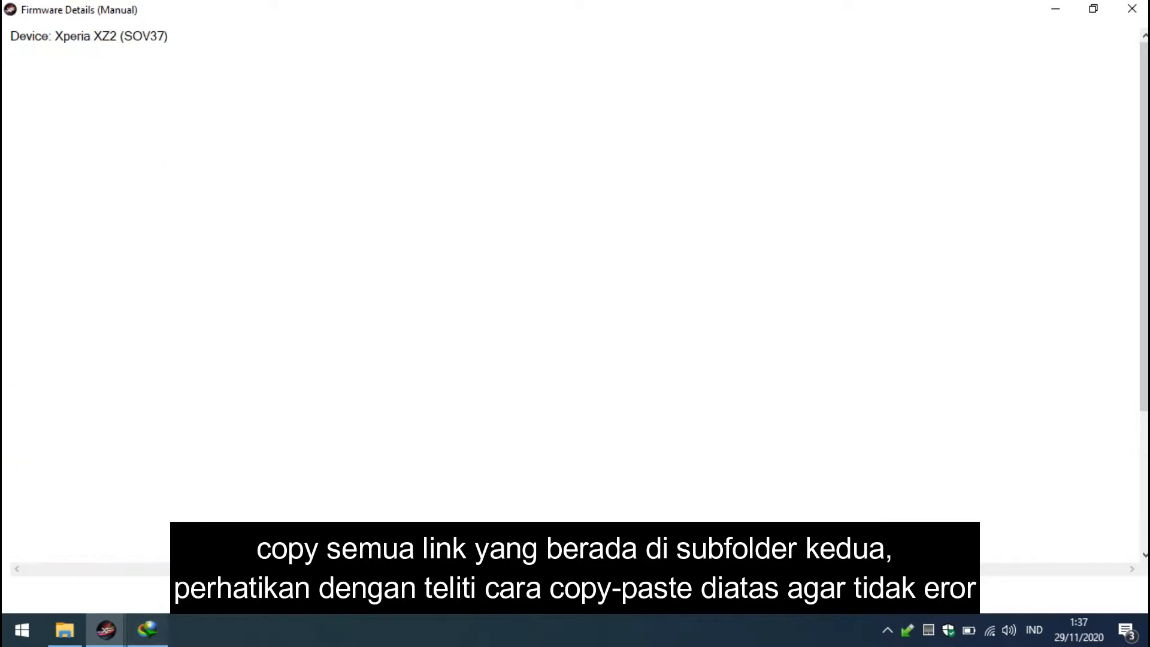
Switch to Internet Download Manager and add a batch download from the FILE_20100129 links in the clipboard
key(alt+Tab)
click(23, 28)
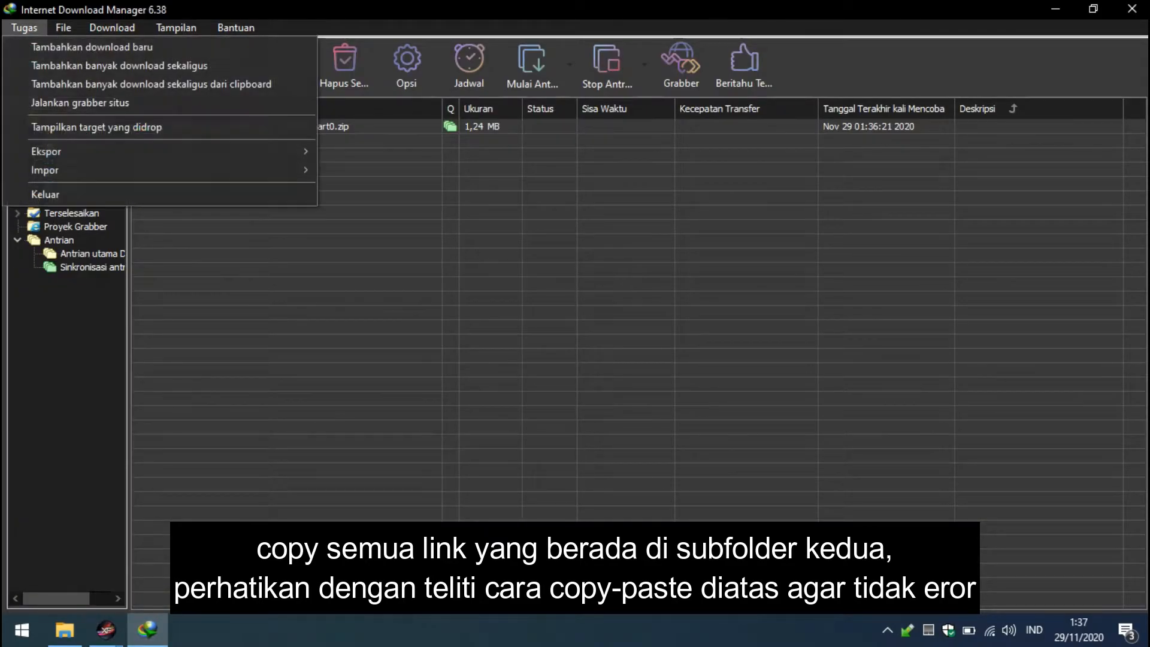
mouse_move(63, 28)
mouse_move(24, 28)
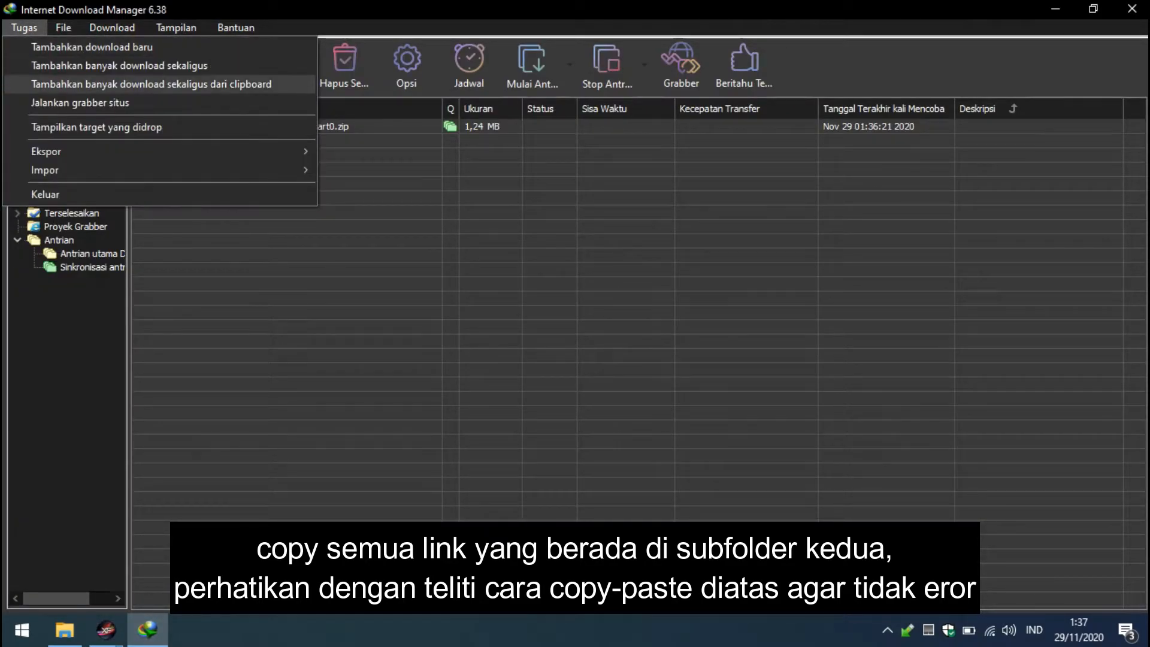
click(151, 84)
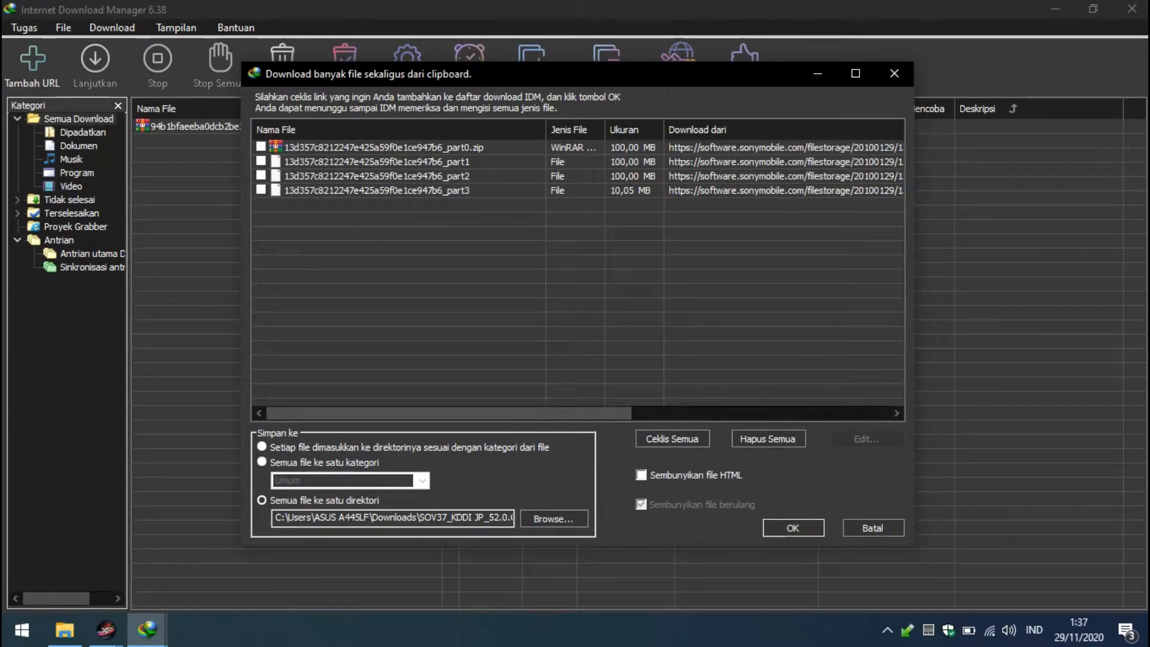
Set the batch download's save directory to the FILE_20100129 sub-folder inside SOV37_KDDI JP_52.0.C.5.295-R13B
click(581, 521)
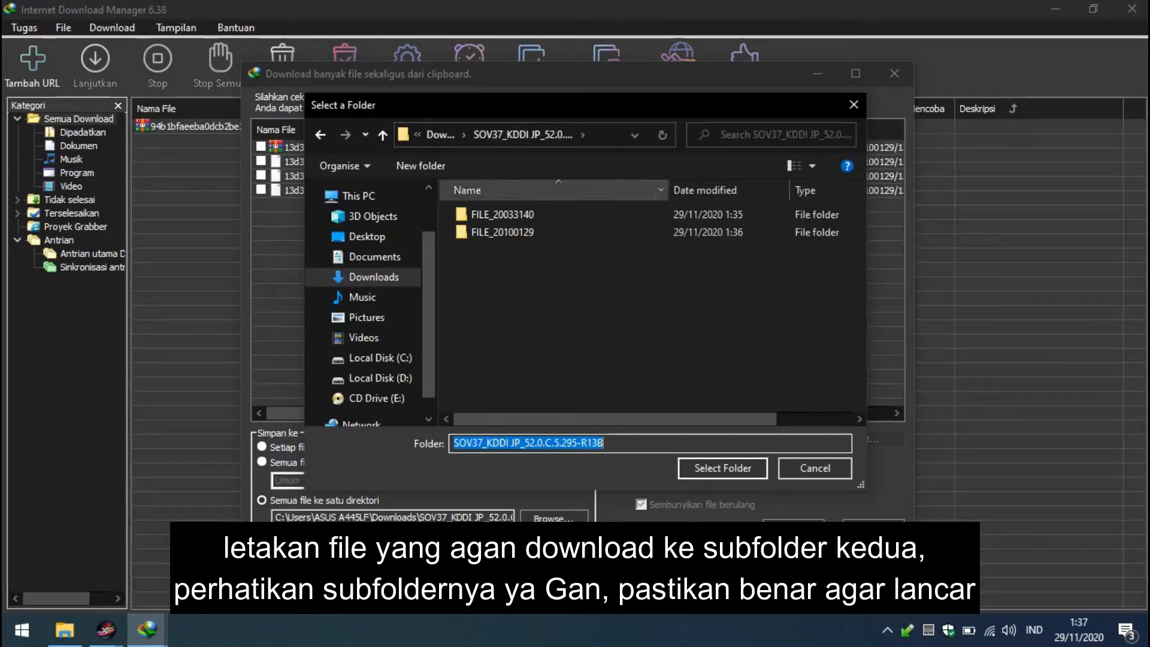
click(497, 232)
double_click(497, 233)
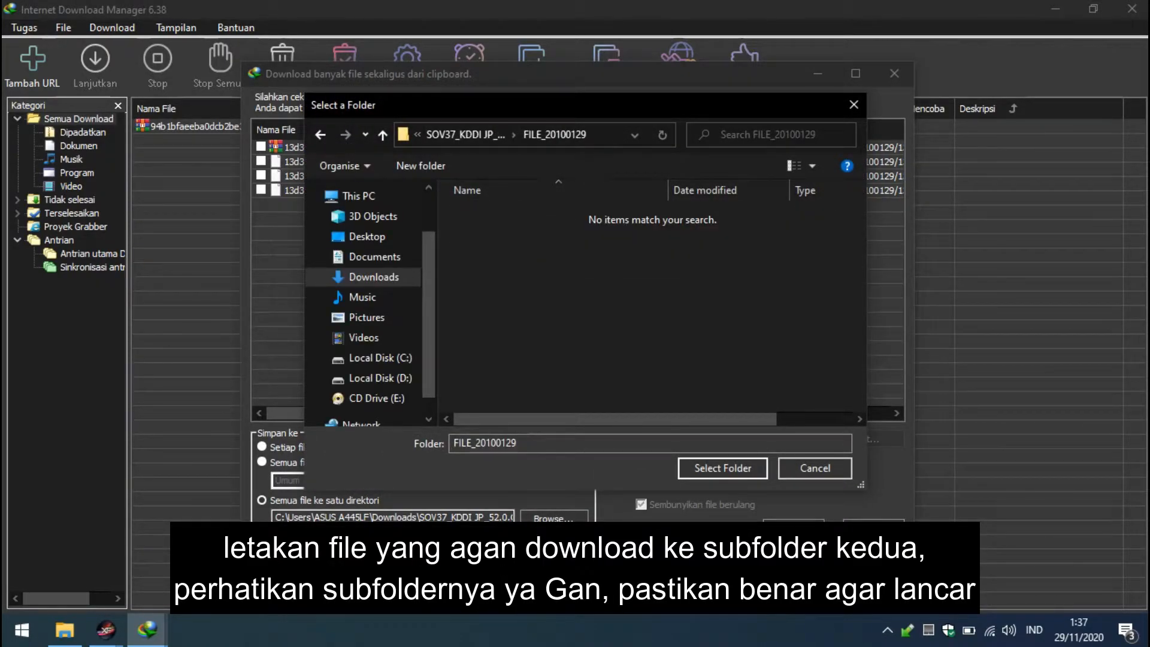
click(726, 469)
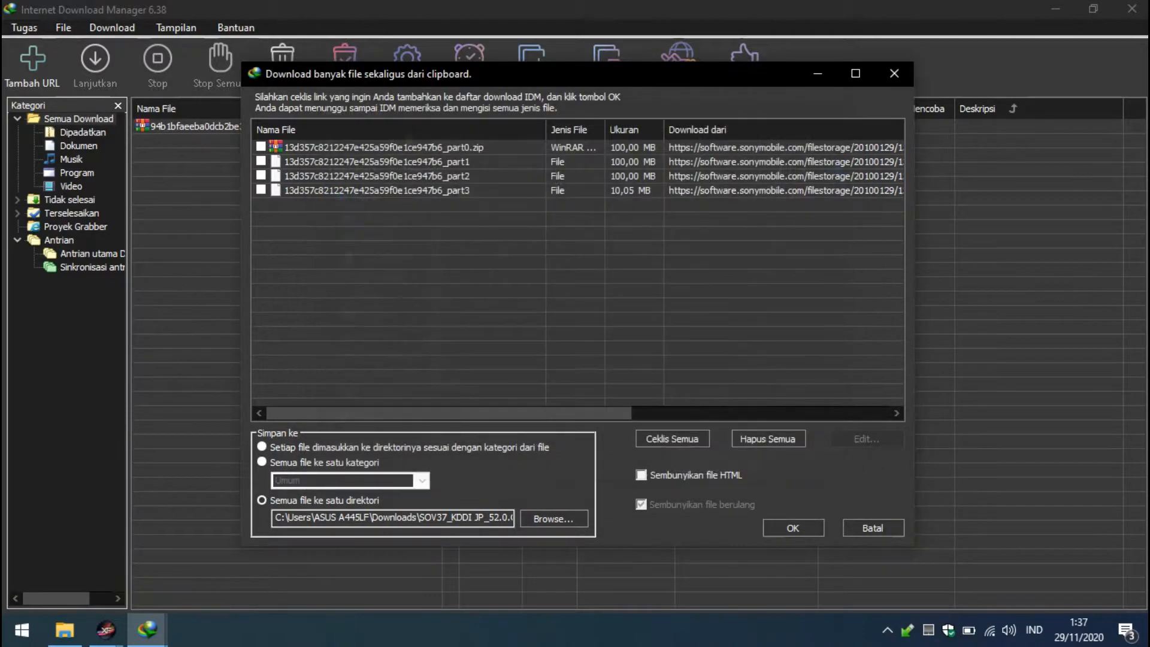
Check all files in the batch and add them to the "Sinkronisasi antrian" queue without starting queue processing
click(671, 438)
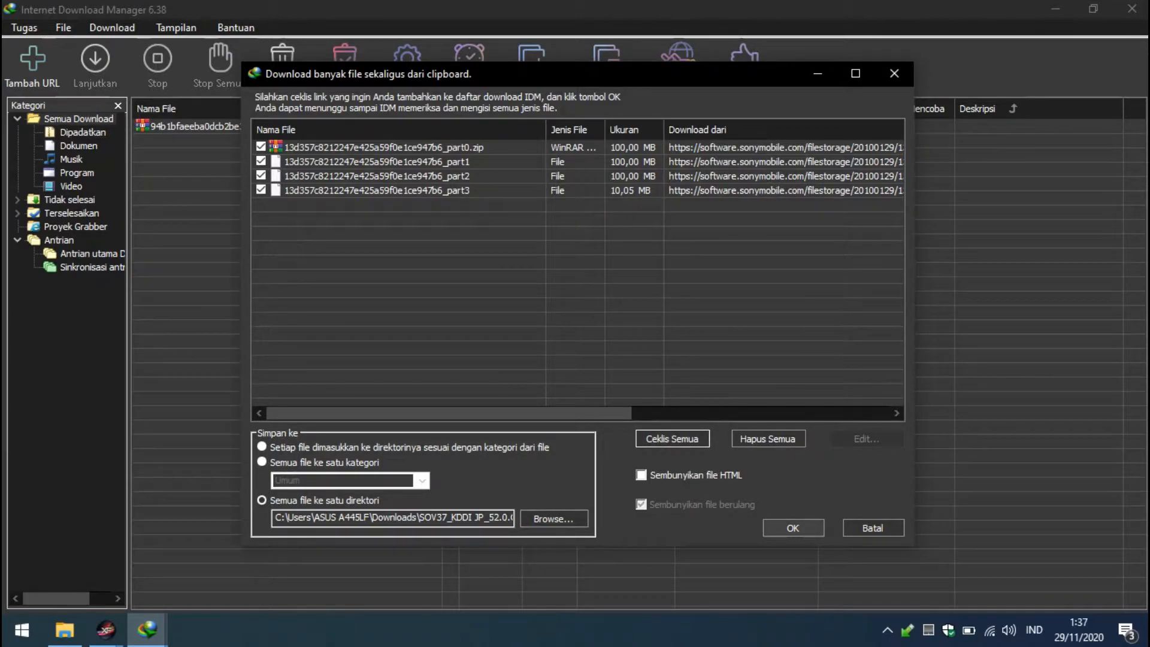
click(791, 529)
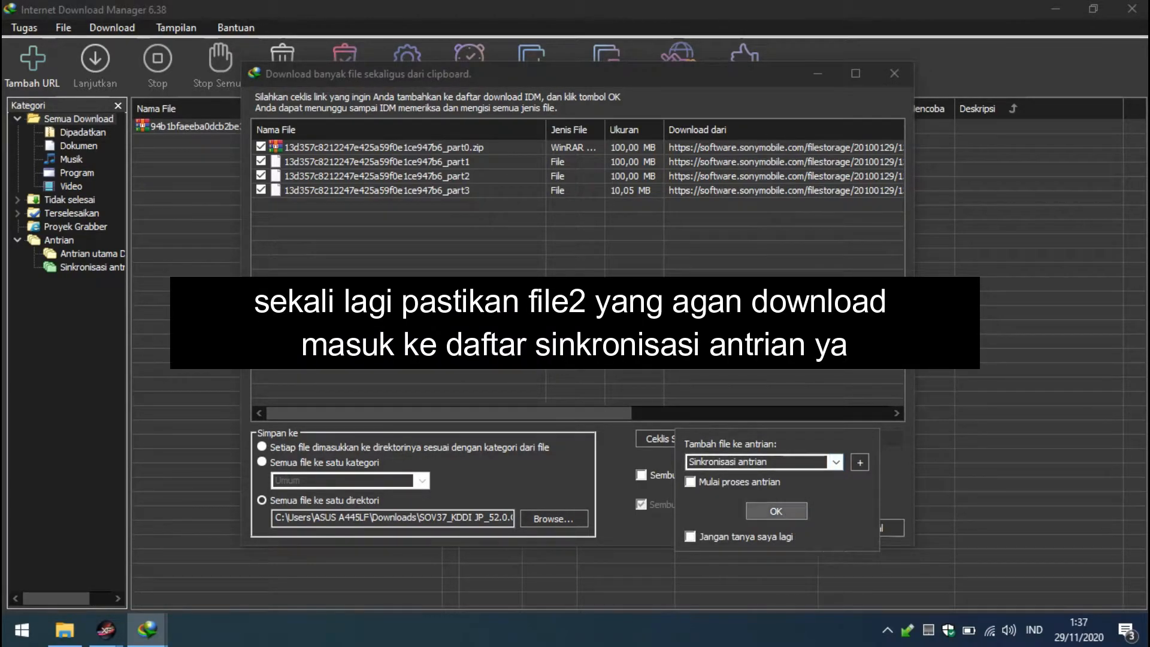
click(776, 510)
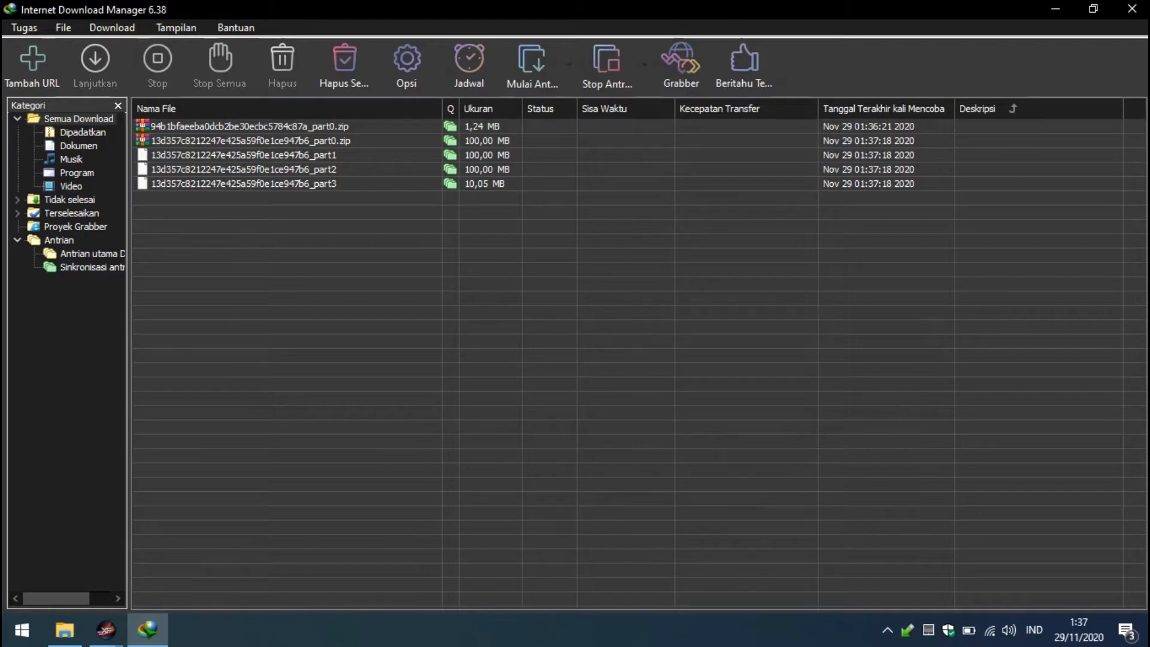
Switch back to the XperiFirm manual instructions and copy the third sub-folder name, "FILE_20100130"
mouse_move(106, 629)
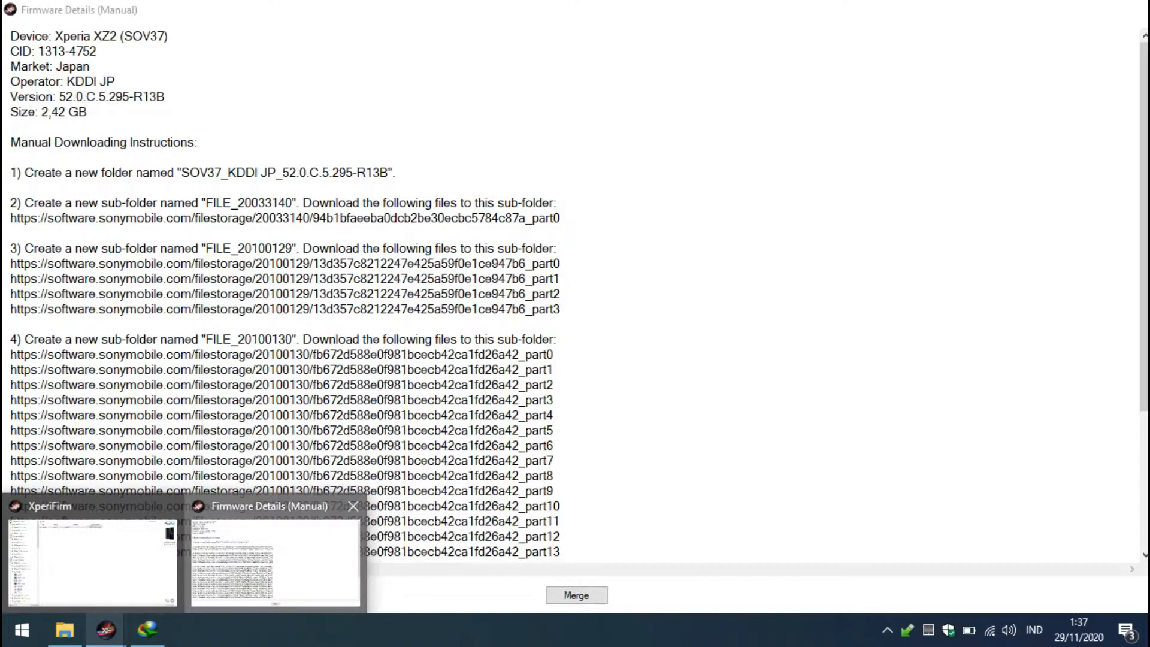
click(276, 556)
drag(206, 339, 273, 338)
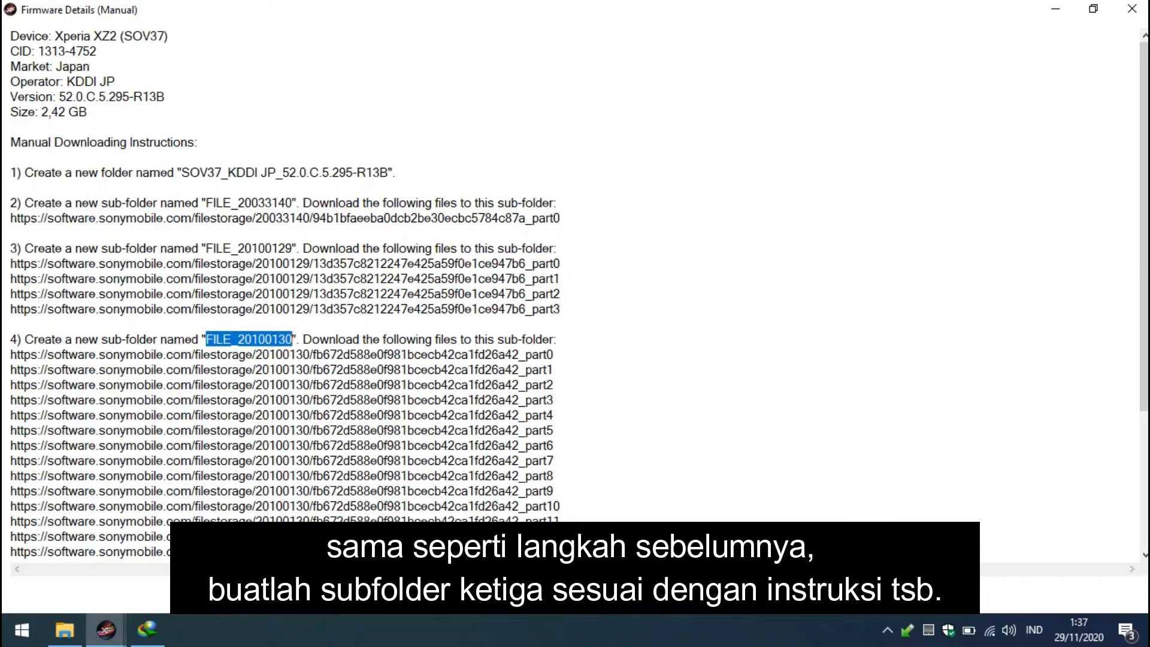
right_click(231, 341)
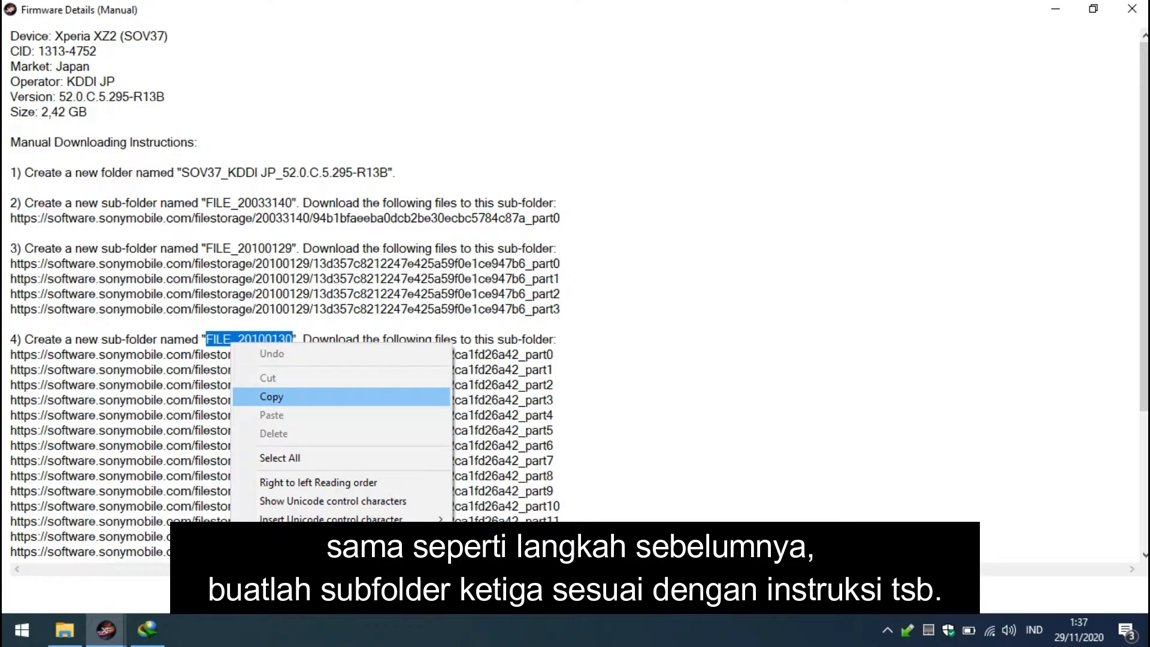
click(271, 397)
Switch to File Explorer and create a sub-folder named "FILE_20100130" inside SOV37_KDDI JP_52.0.C.5.295-R13B
mouse_move(65, 629)
click(84, 545)
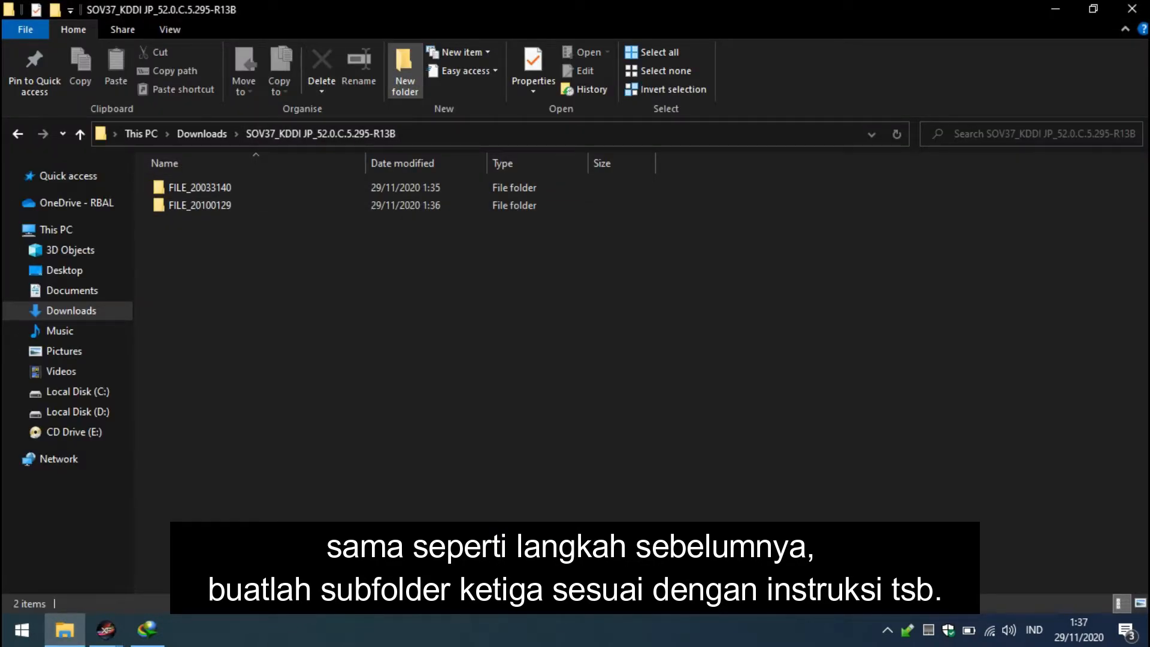
click(405, 72)
right_click(193, 224)
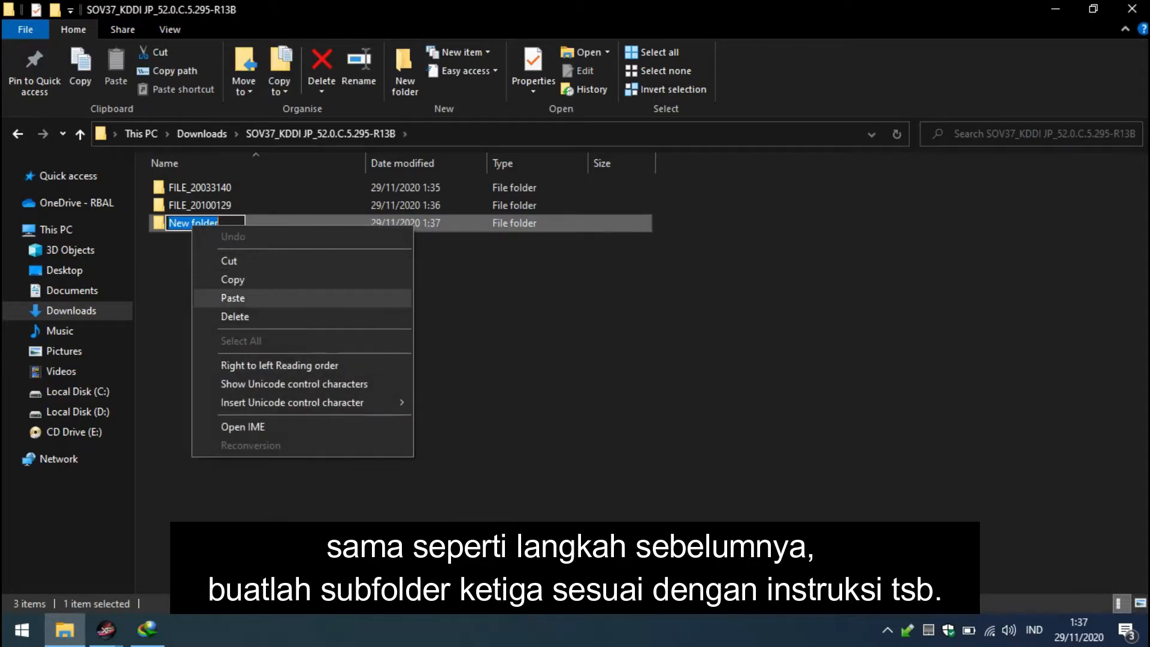
click(233, 298)
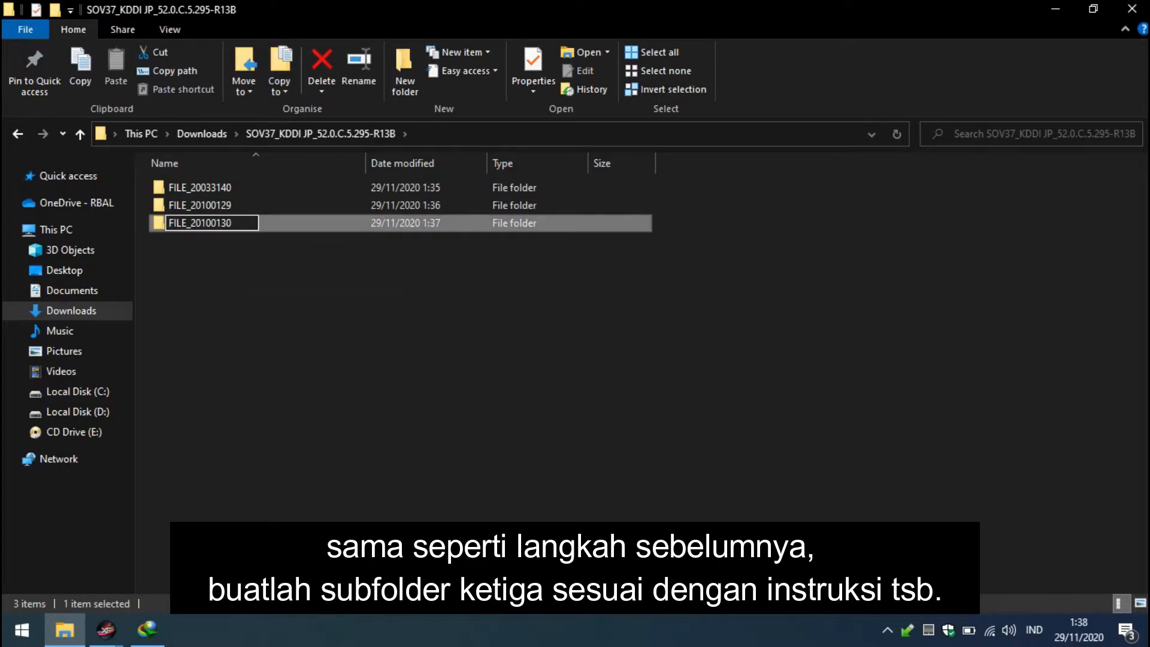
click(299, 324)
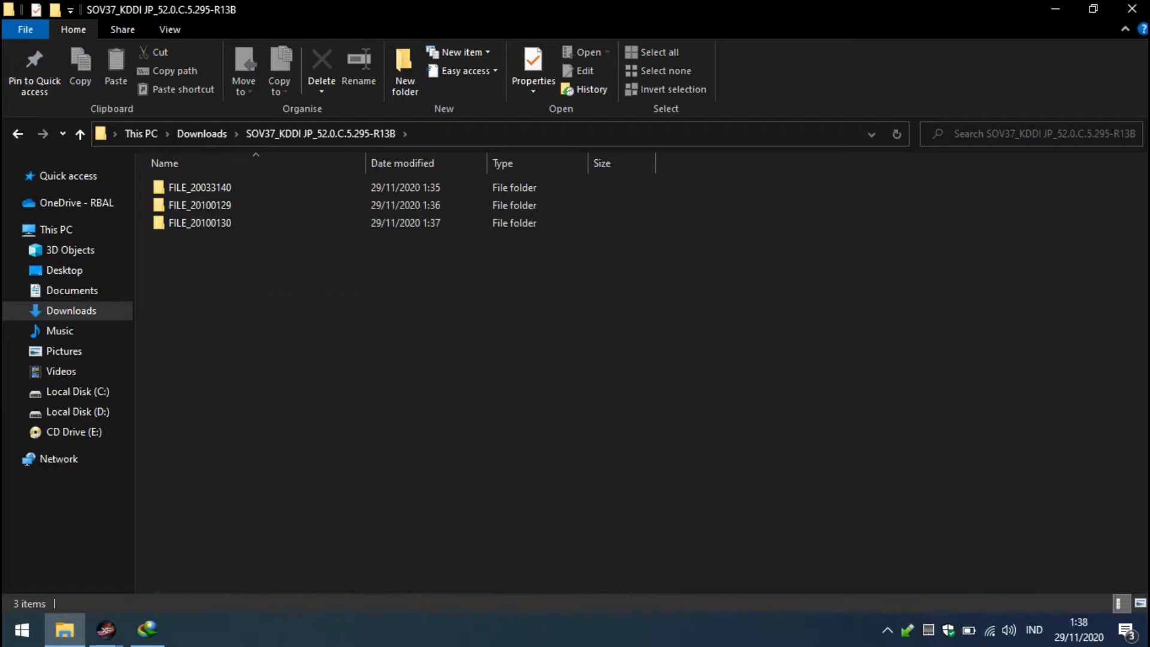
Switch back to the XperiFirm manual instructions and copy all FILE_20100130 download links, part0 to part21
mouse_move(106, 629)
click(276, 557)
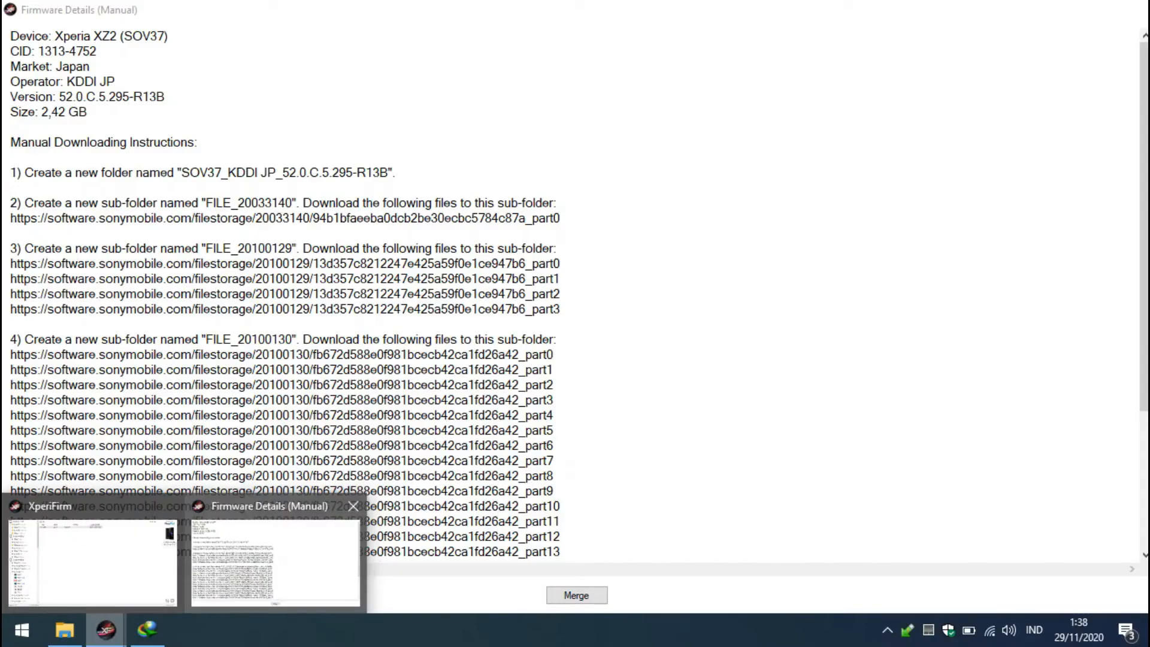
drag(10, 354, 560, 476)
scroll(560, 437, down, 2)
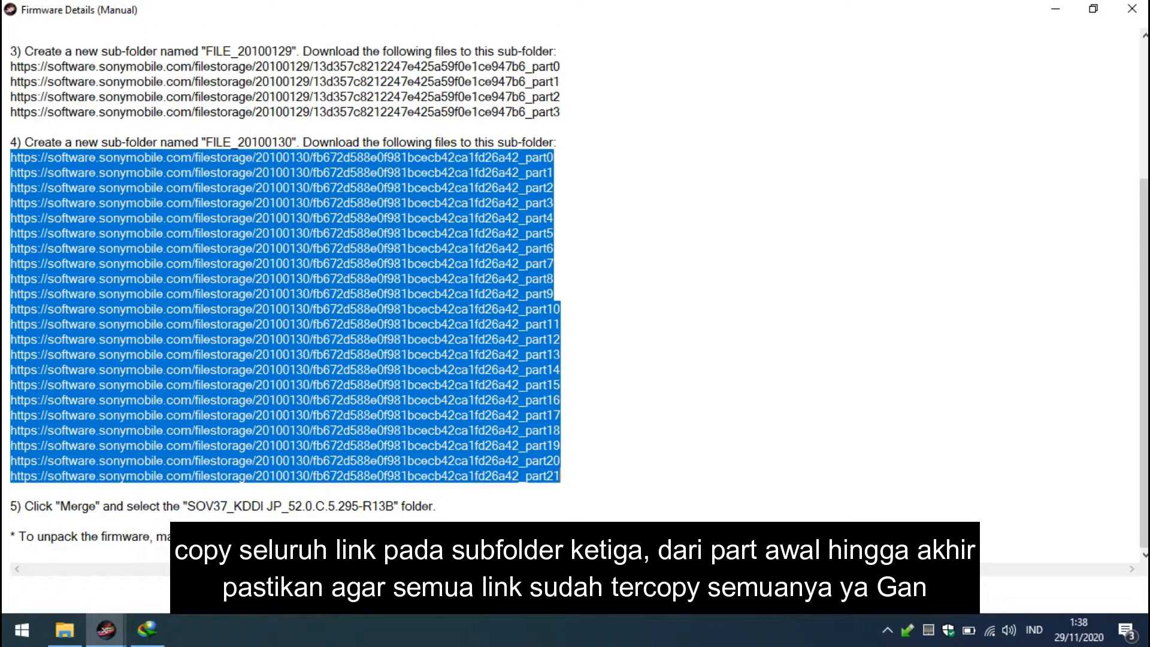
right_click(384, 371)
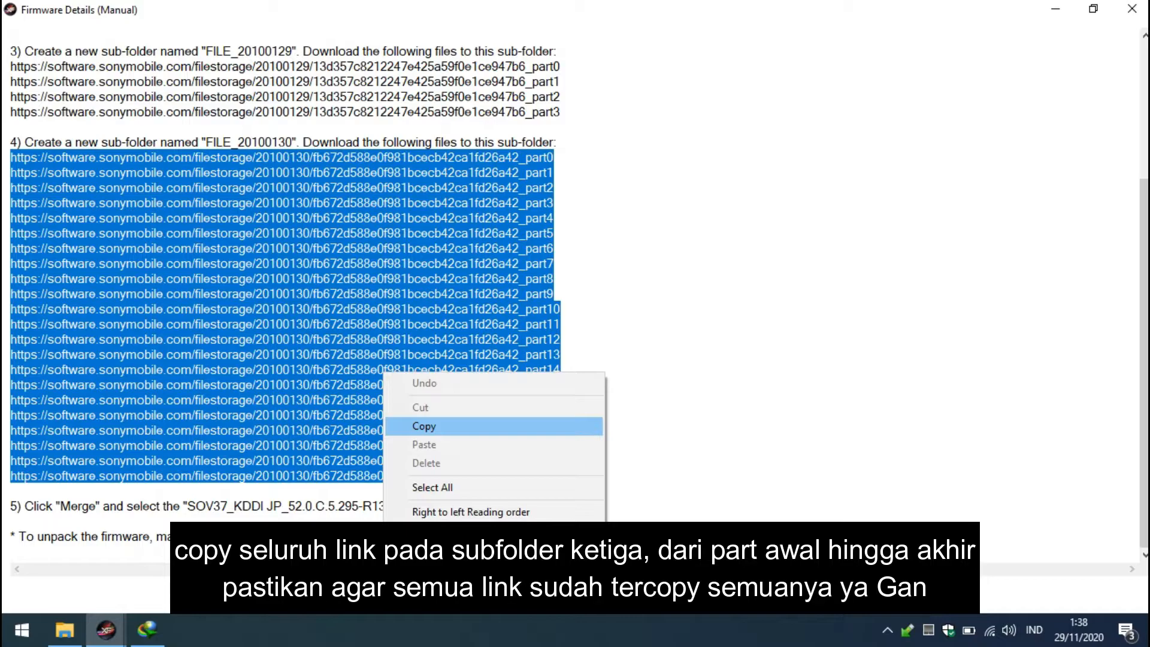
click(424, 426)
Switch to Internet Download Manager, add a batch download from the FILE_20100130 links in the clipboard, and check all its files
click(148, 629)
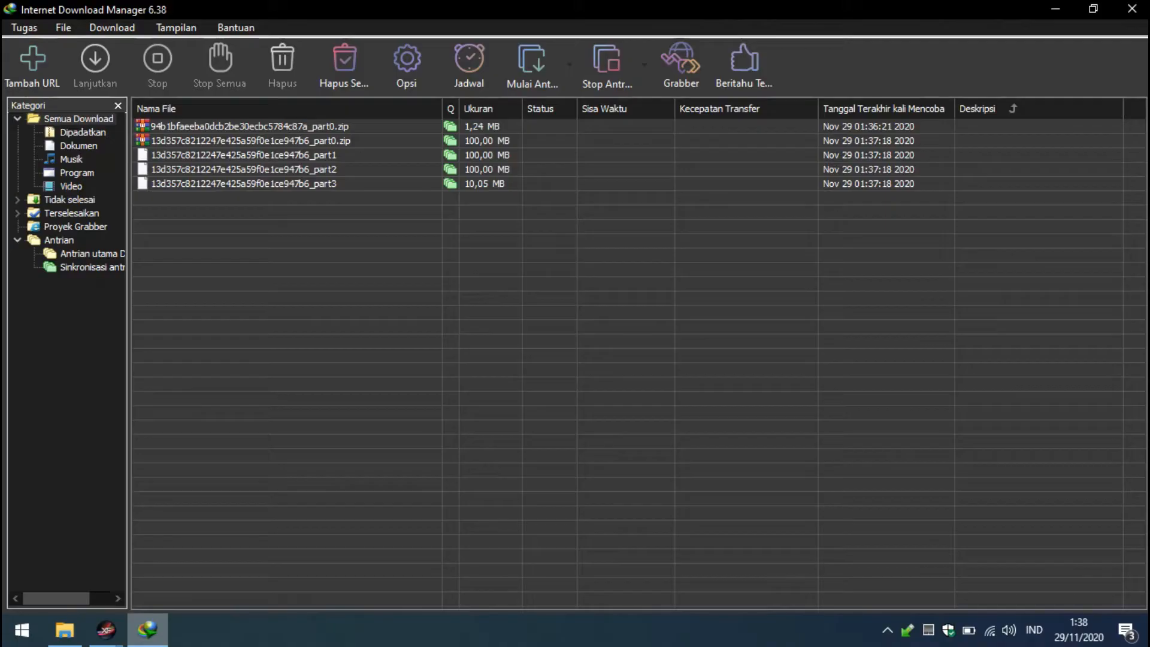
click(24, 27)
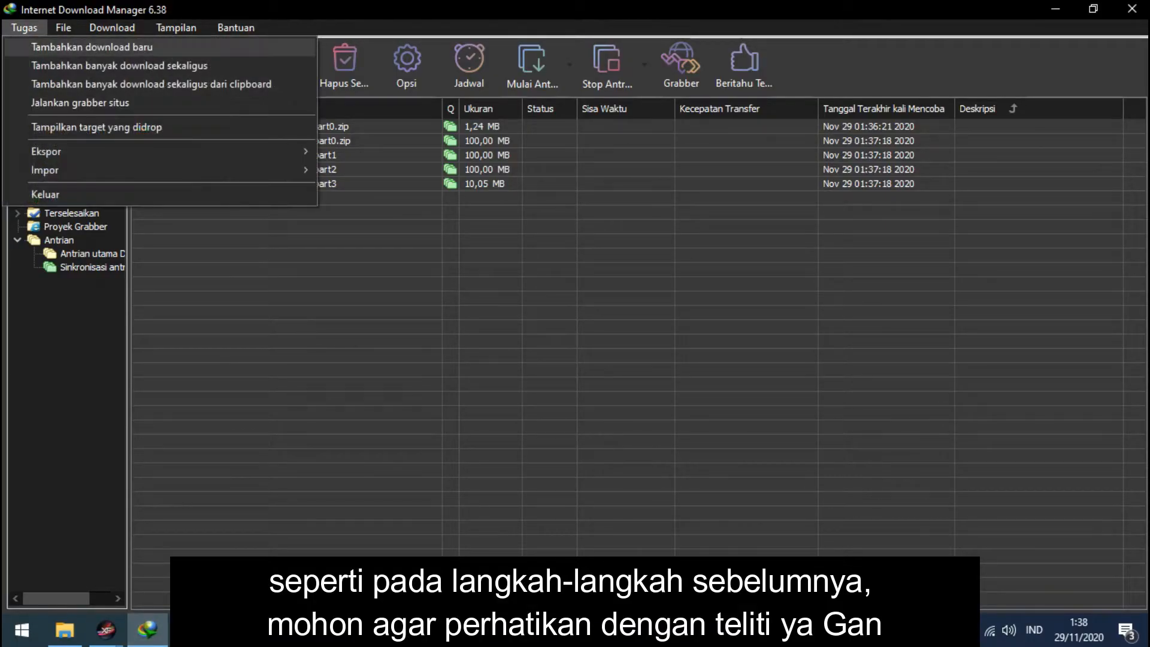
key(Return)
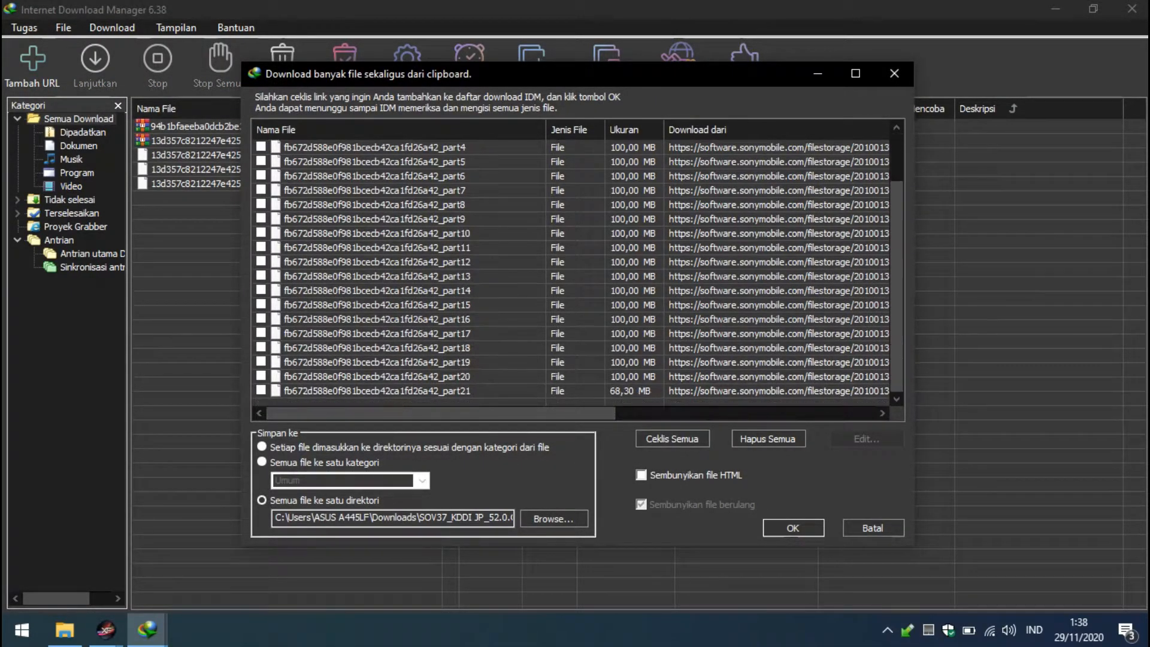
click(672, 439)
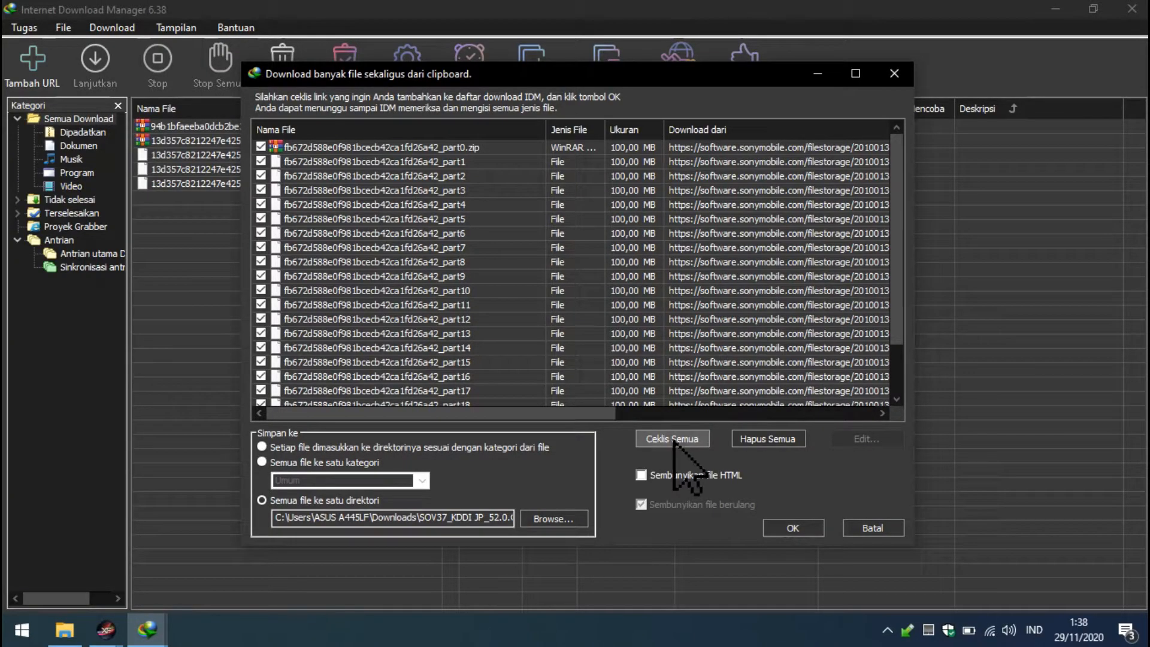
Set the batch download's save directory to the FILE_20100130 sub-folder inside SOV37_KDDI JP_52.0.C.5.295-R13B
click(580, 521)
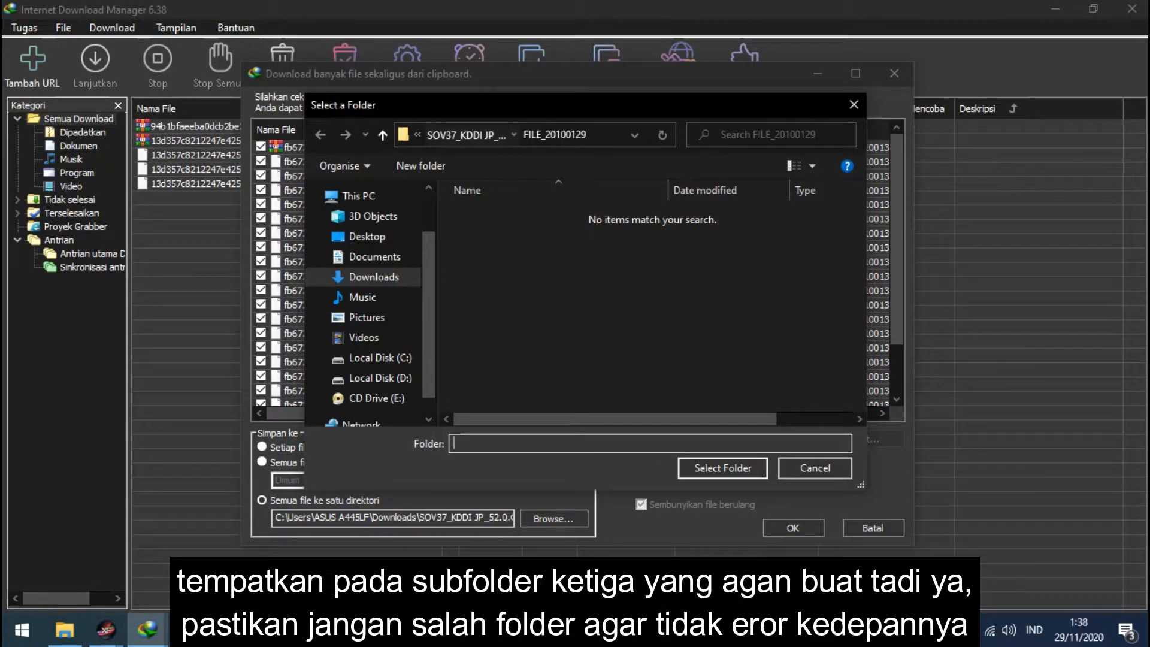
click(465, 135)
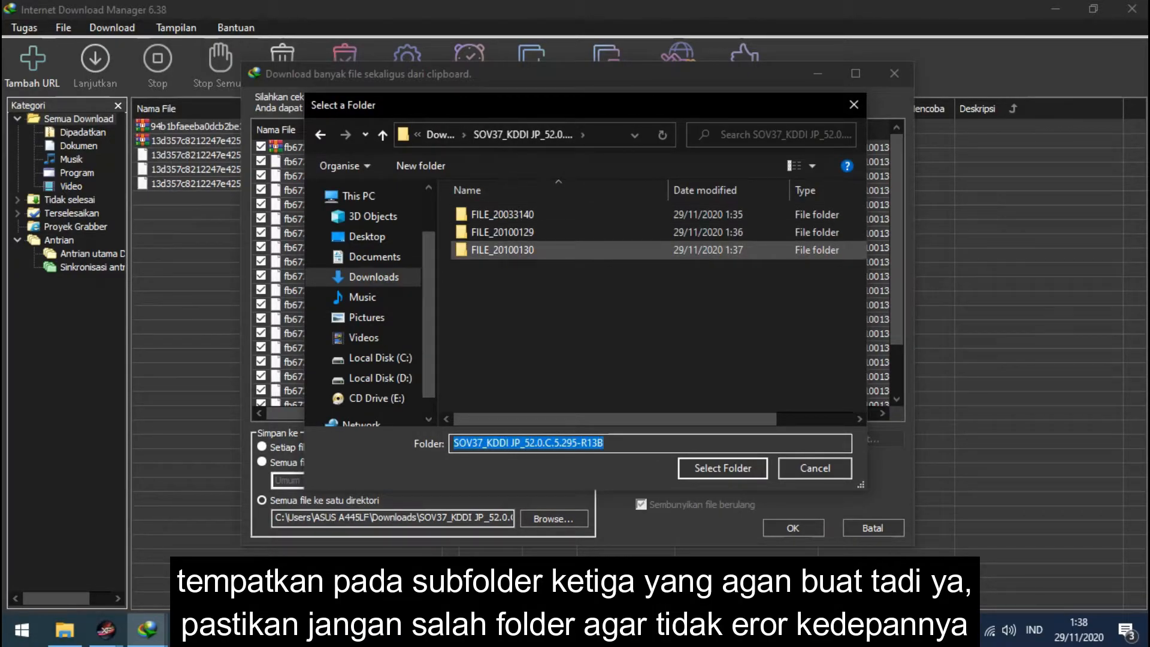
double_click(539, 250)
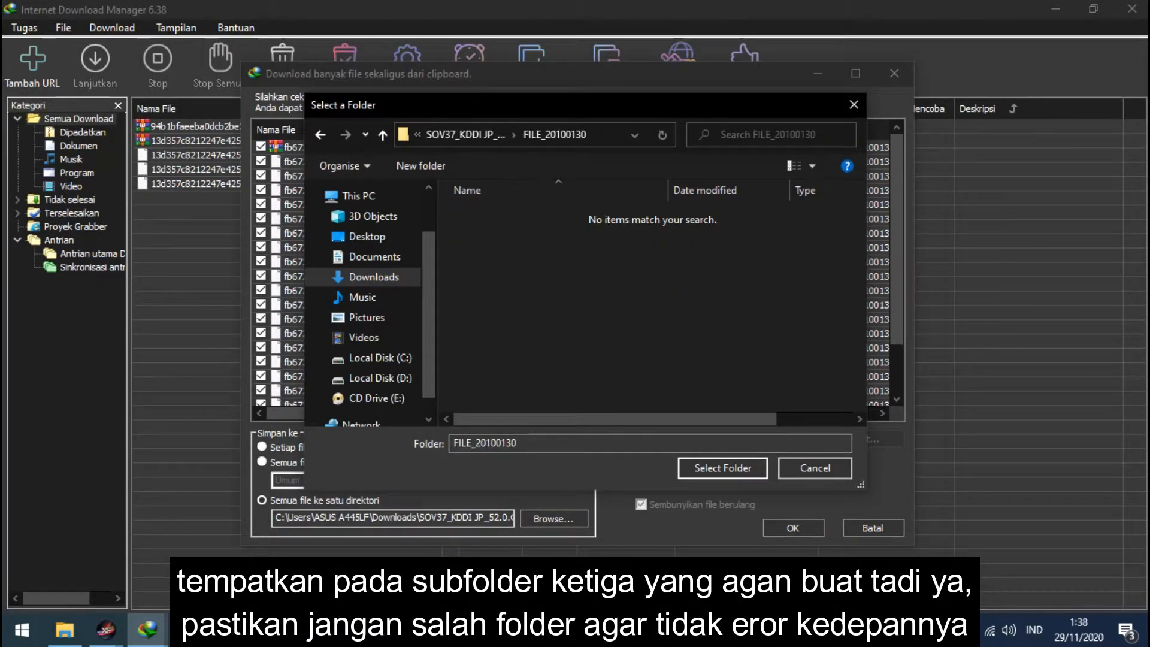
click(729, 469)
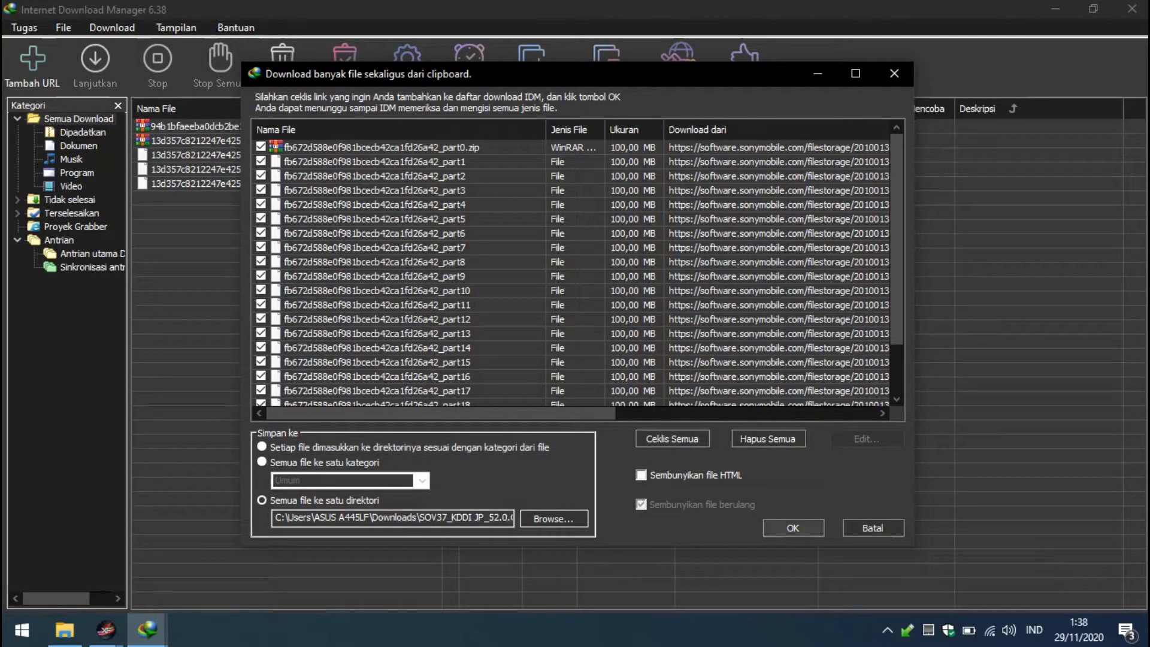
Add the batch files to the Sinkronisasi antrian queue without starting it, and set the queue to download 1 file at a time
click(792, 528)
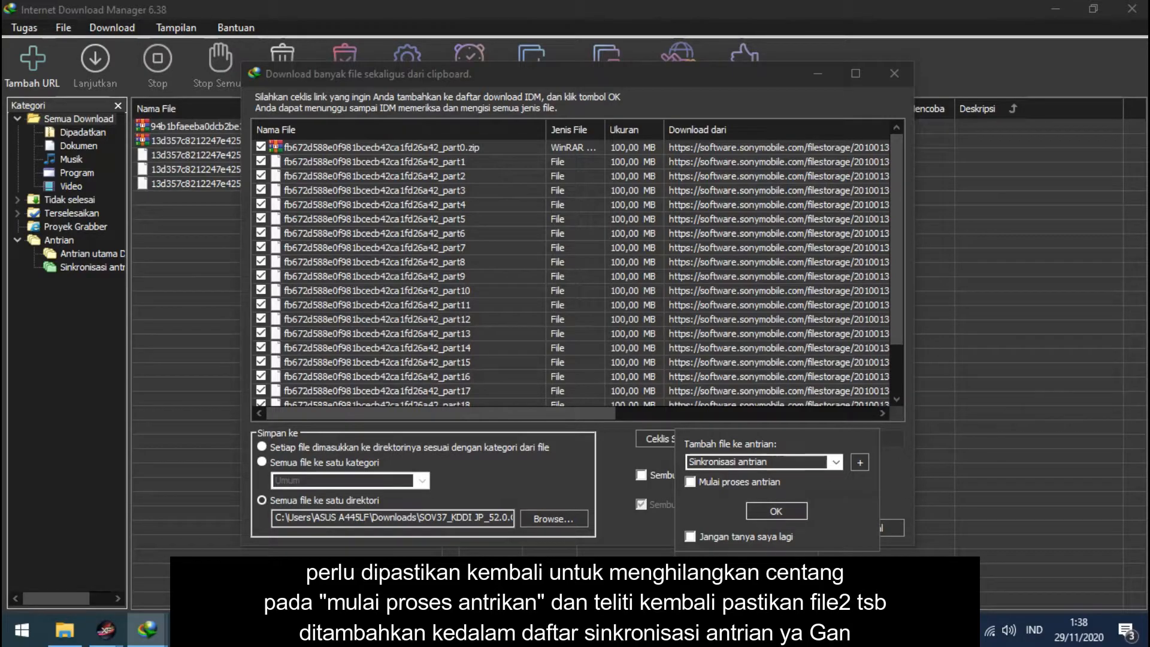
click(776, 510)
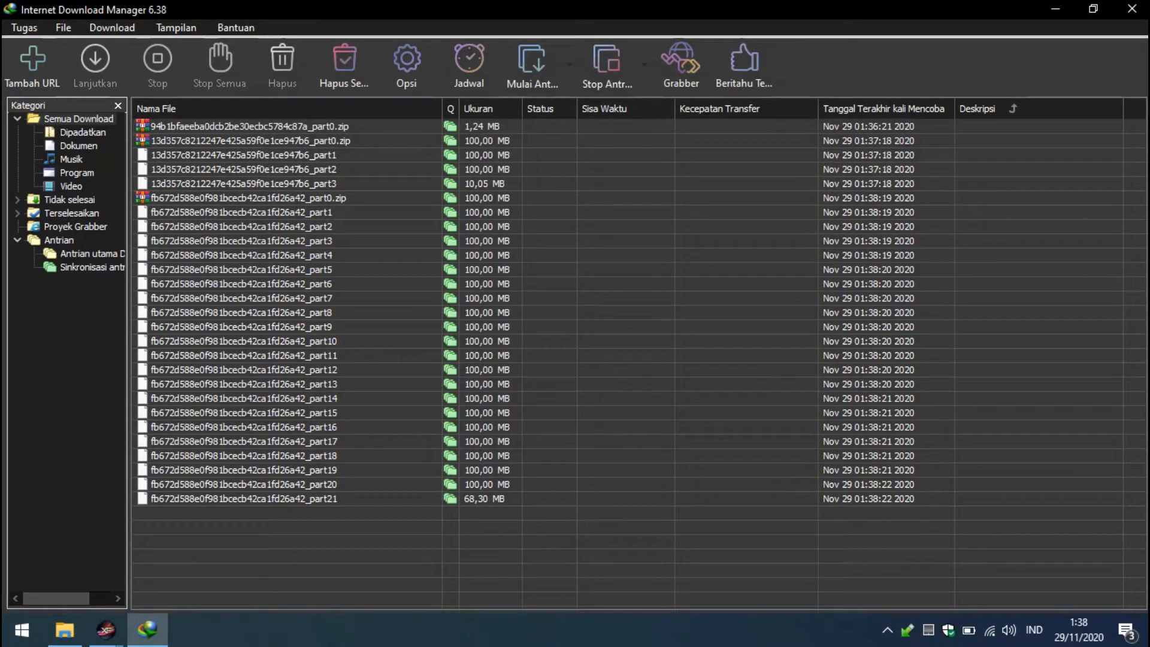
drag(129, 347, 178, 347)
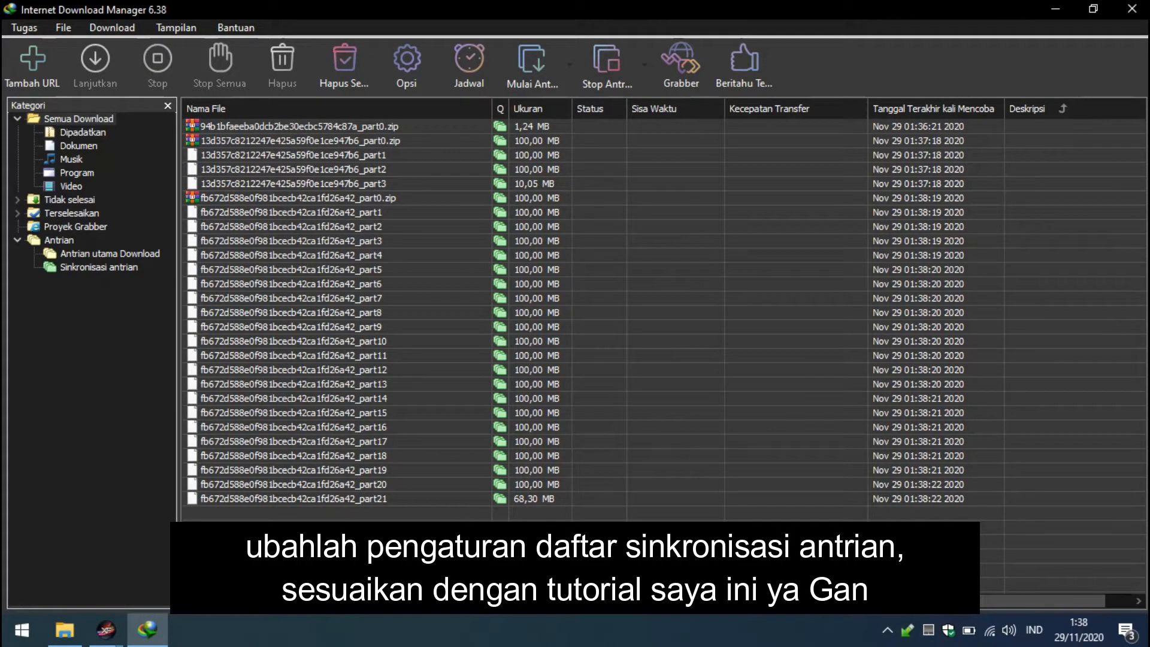
click(98, 267)
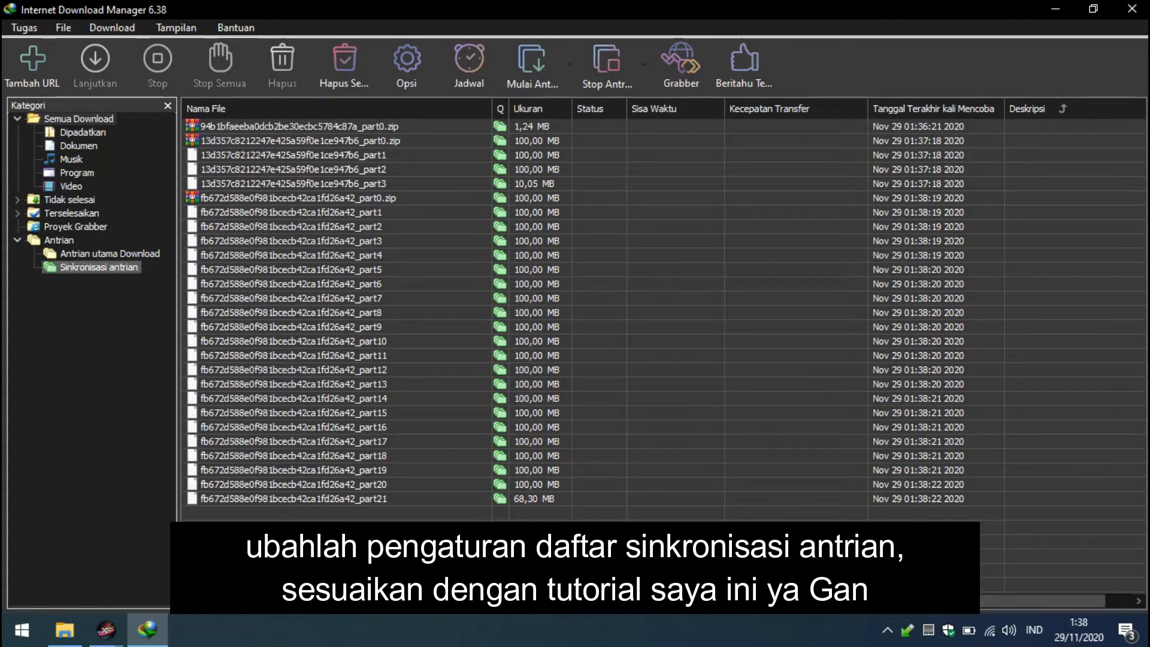
right_click(107, 267)
click(206, 323)
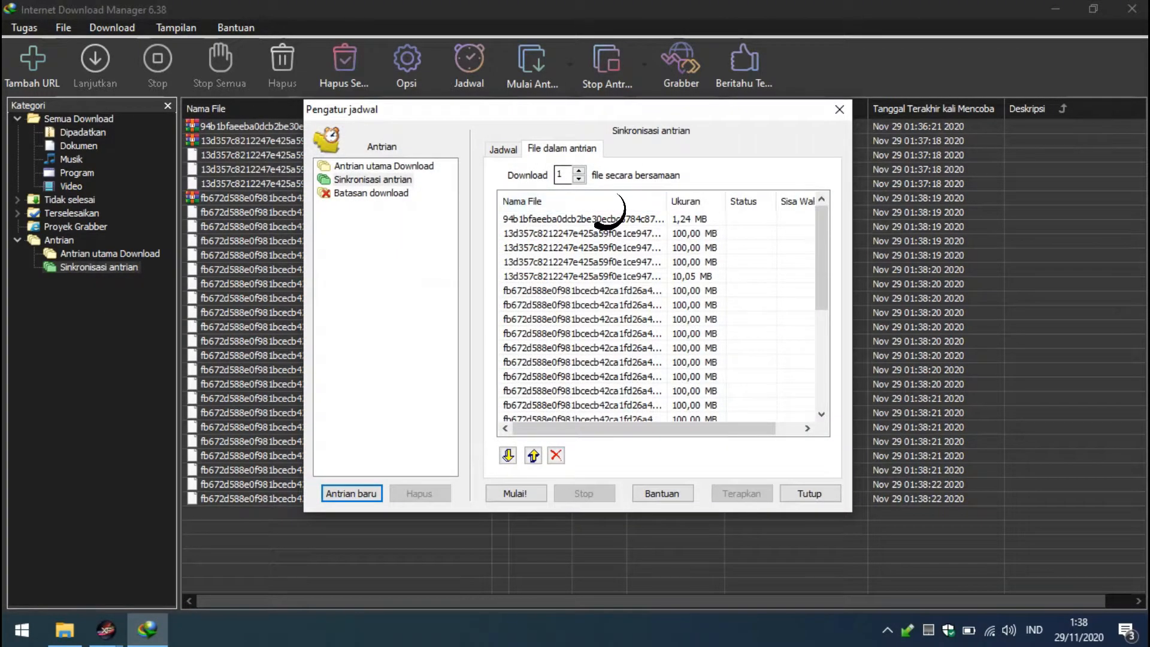
double_click(559, 174)
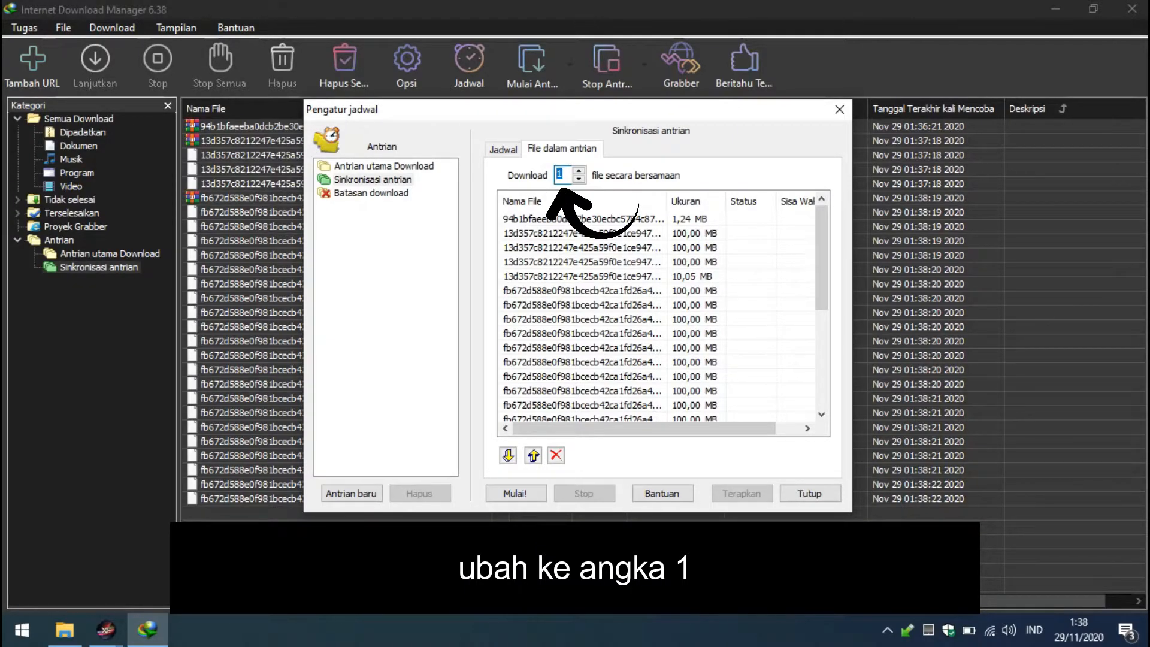
Schedule the queue to turn off the modem, exit IDM and force a computer shutdown after downloading, and start the queue
click(503, 149)
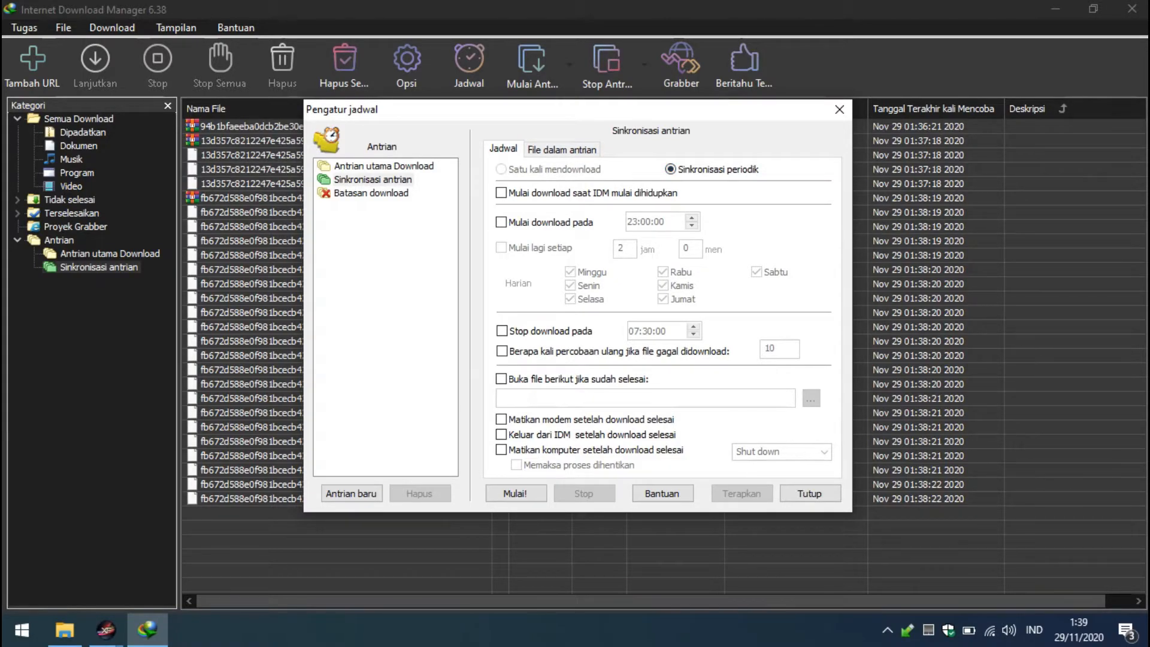
click(502, 418)
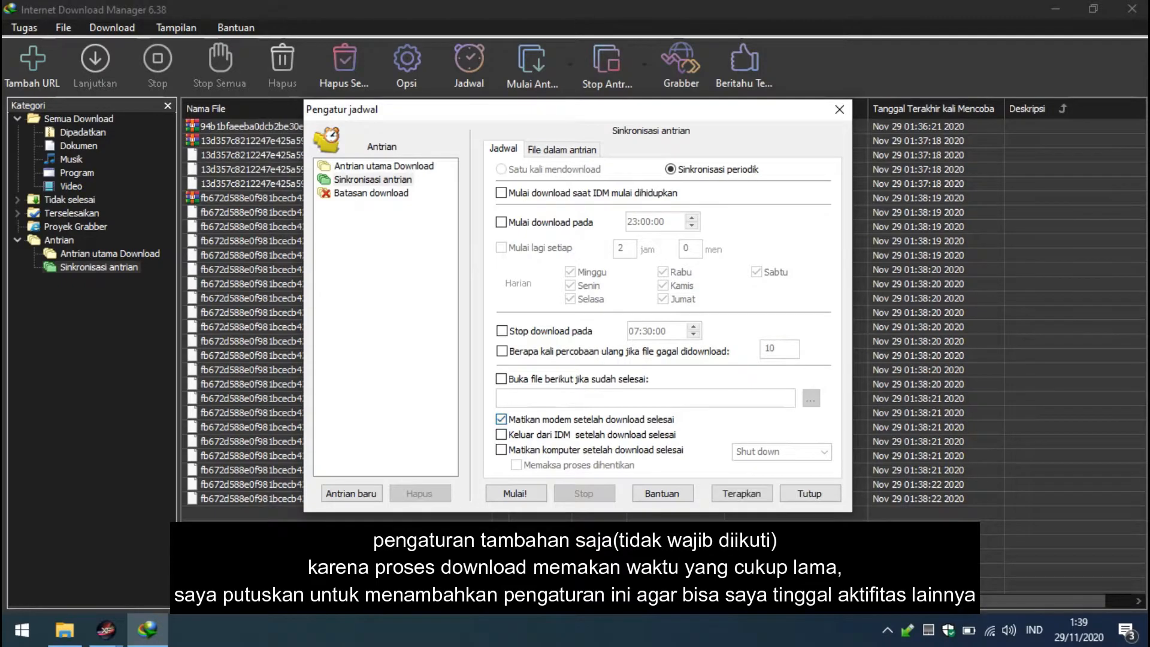
click(502, 435)
click(501, 449)
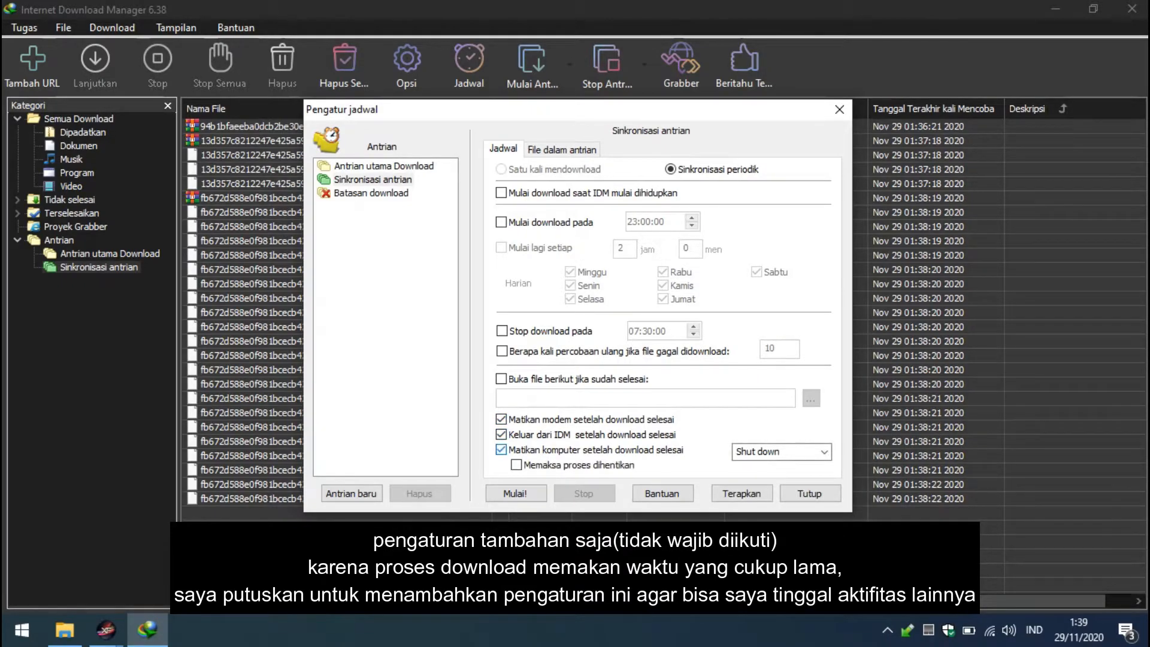
click(515, 464)
click(743, 494)
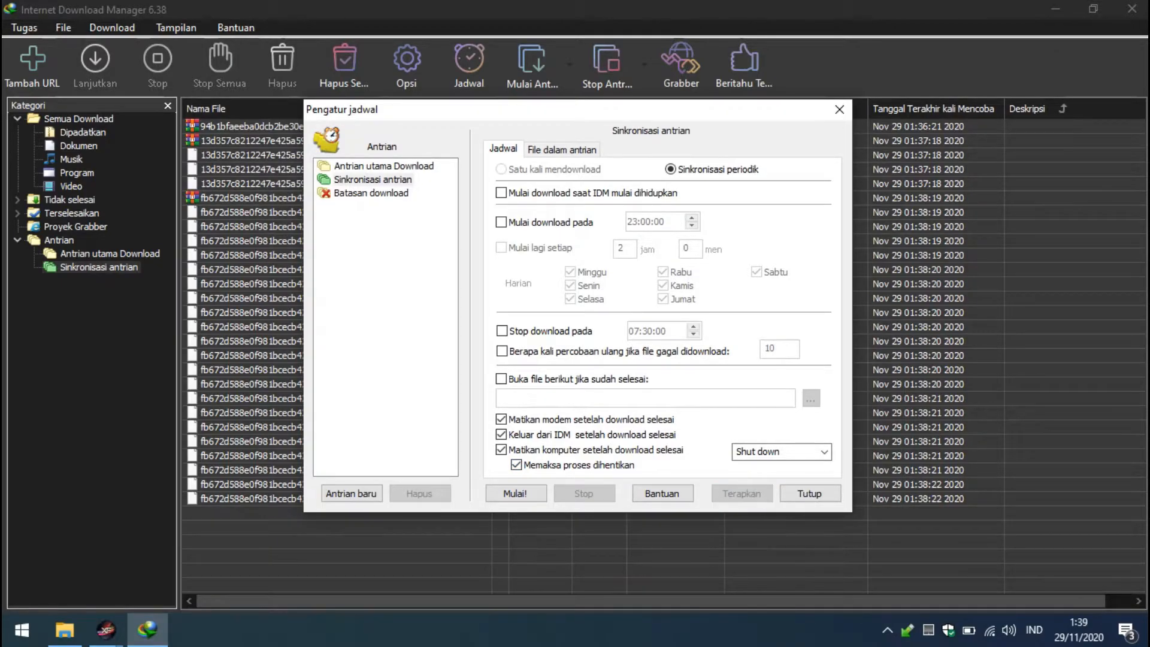
click(516, 493)
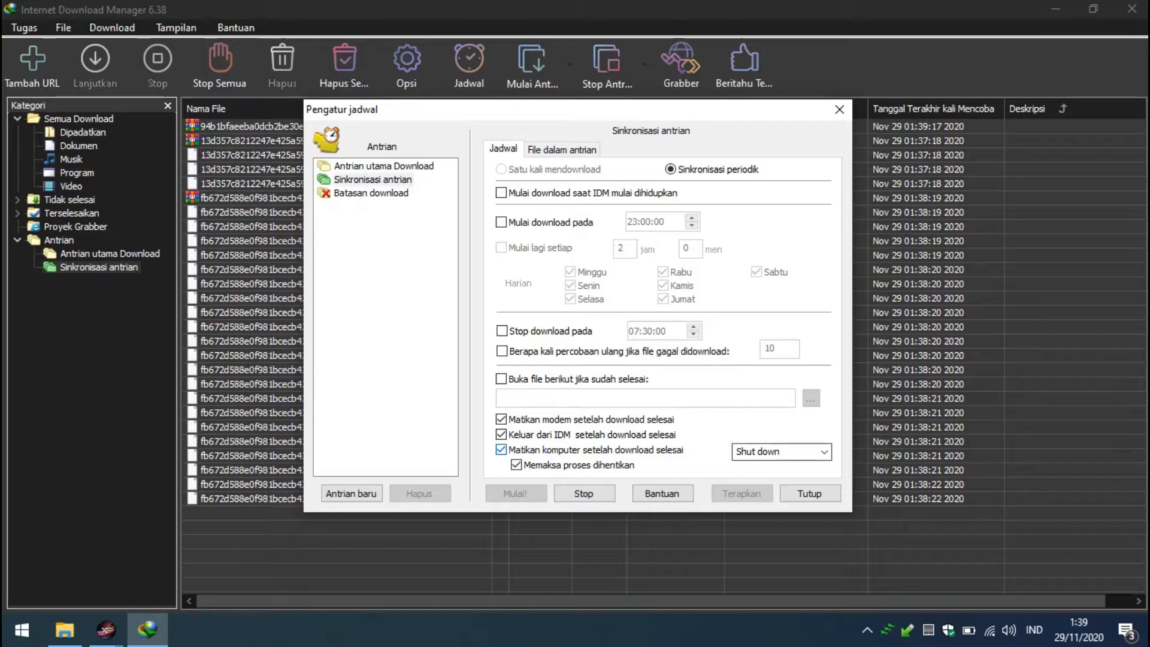
click(810, 495)
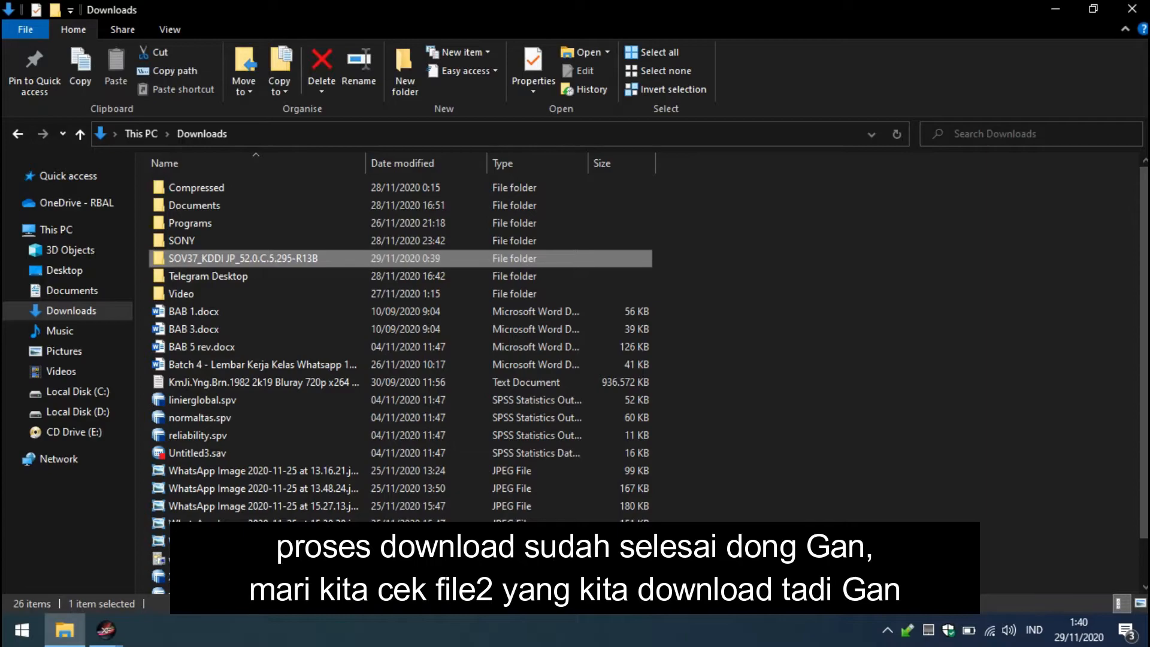
Examine the downloaded files in the FILE_20033140, FILE_20100129 and FILE_20100130 sub-folders of SOV37_KDDI JP_52.0.C.5.295-R13B
key(Return)
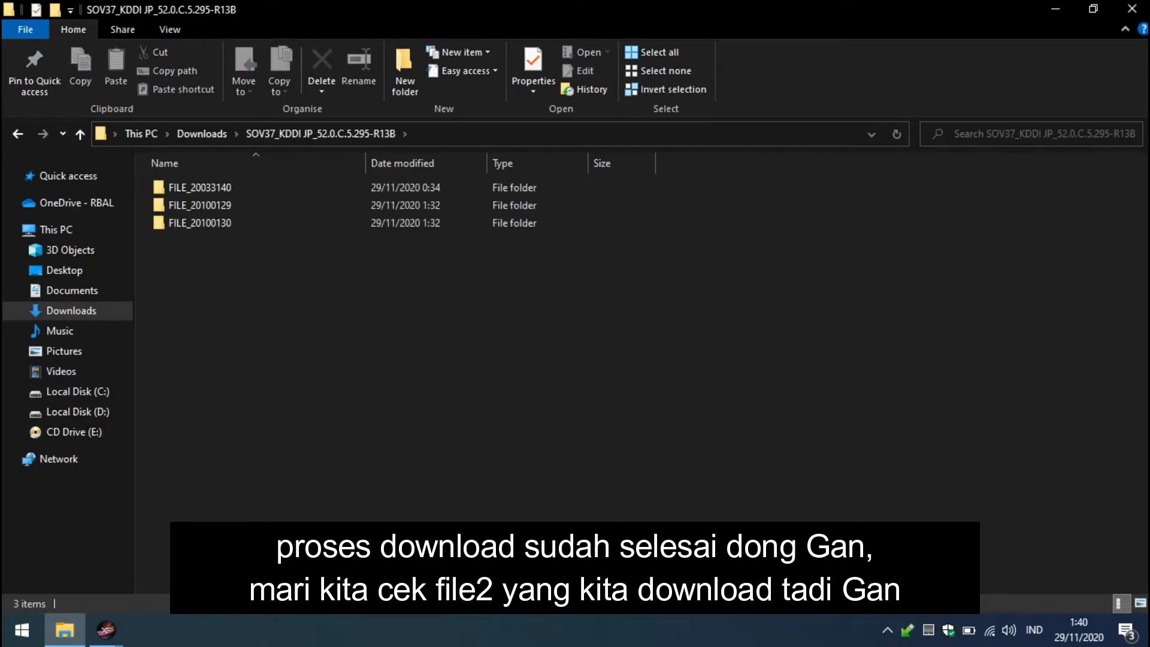
click(200, 187)
key(Return)
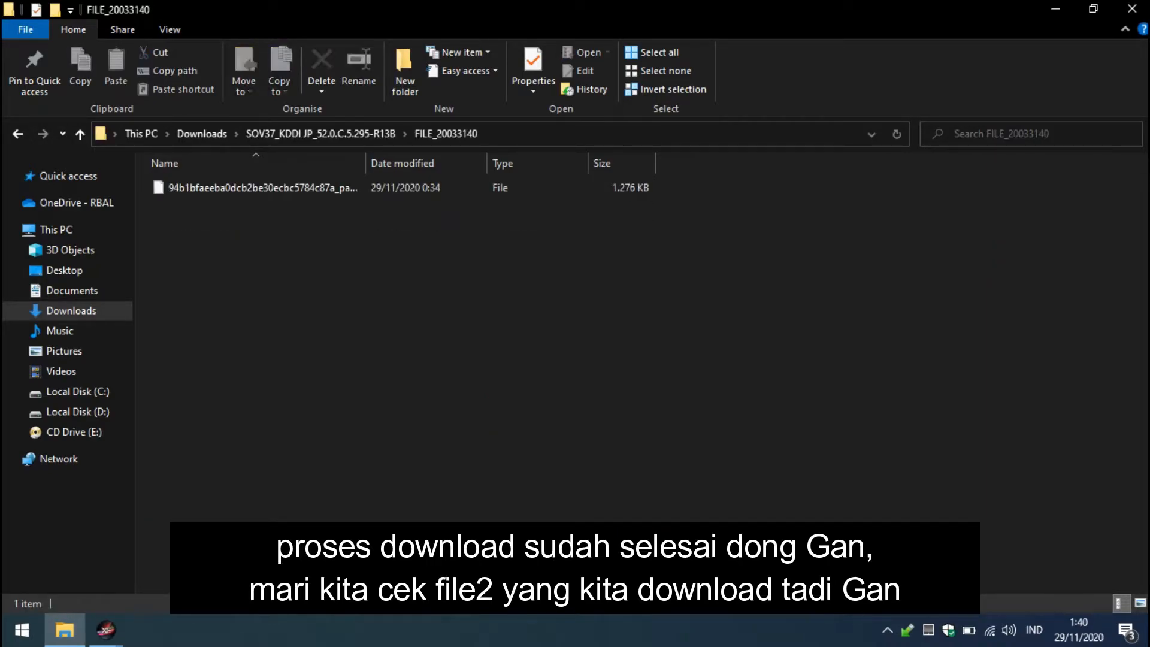
key(BackSpace)
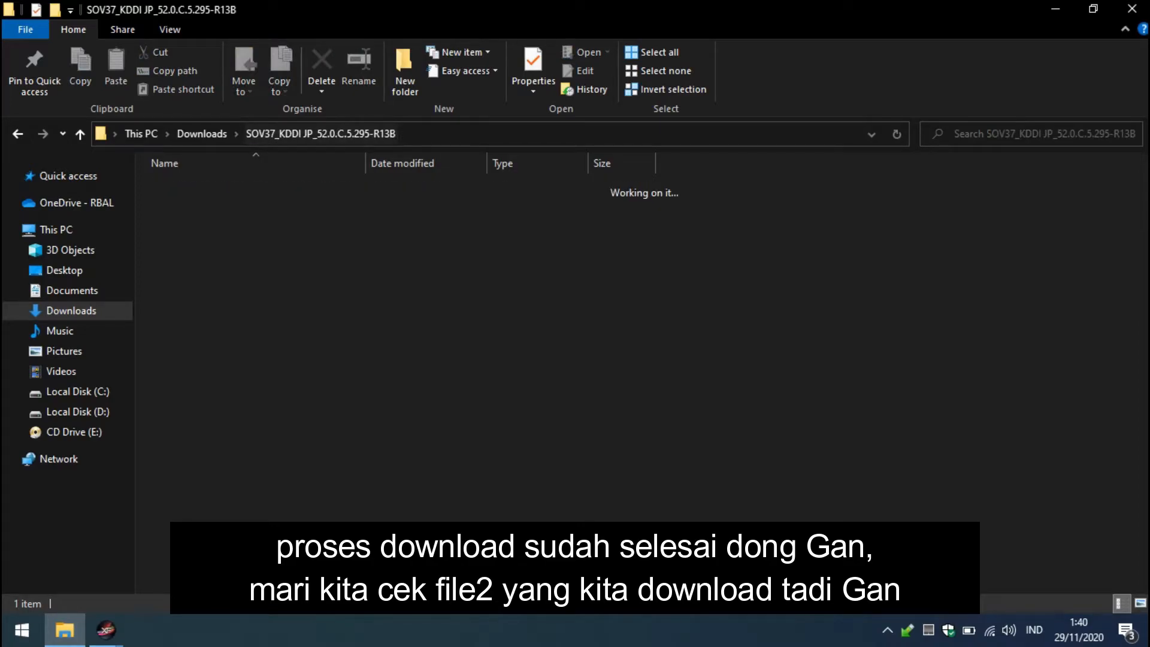
click(200, 205)
key(Return)
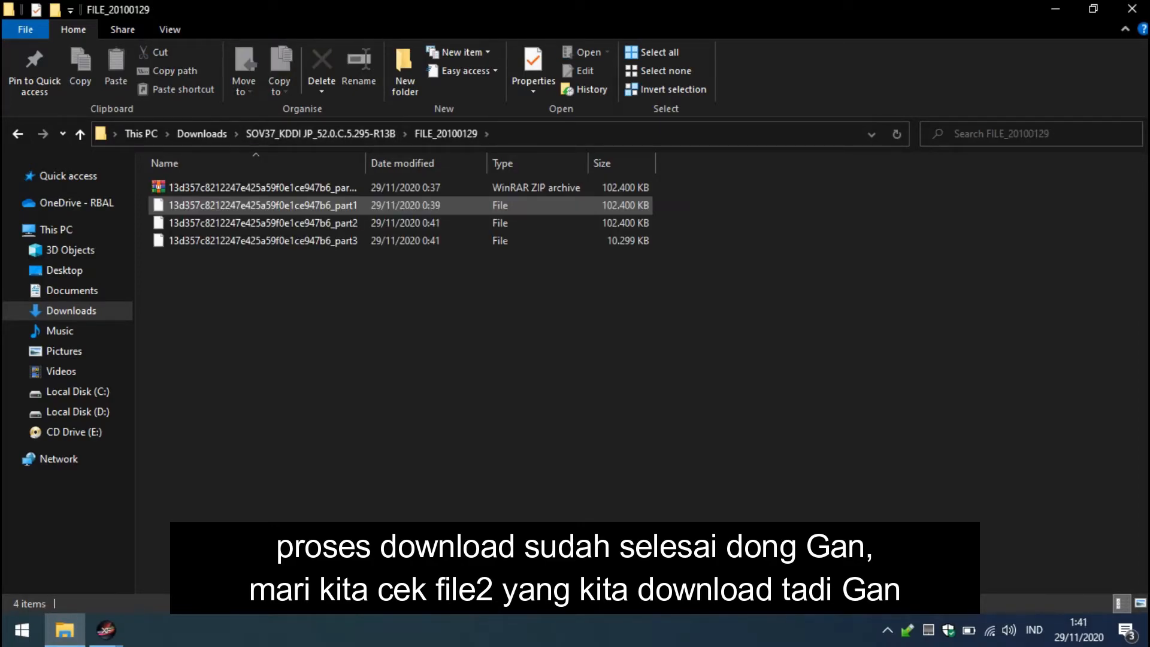
click(320, 134)
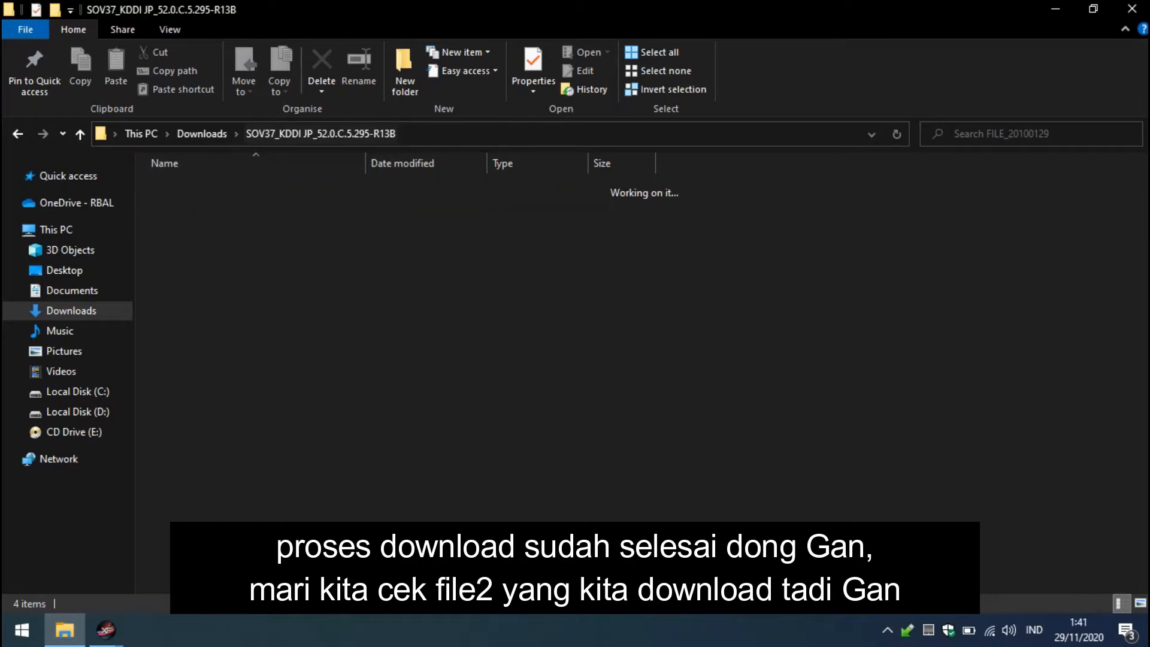
click(200, 223)
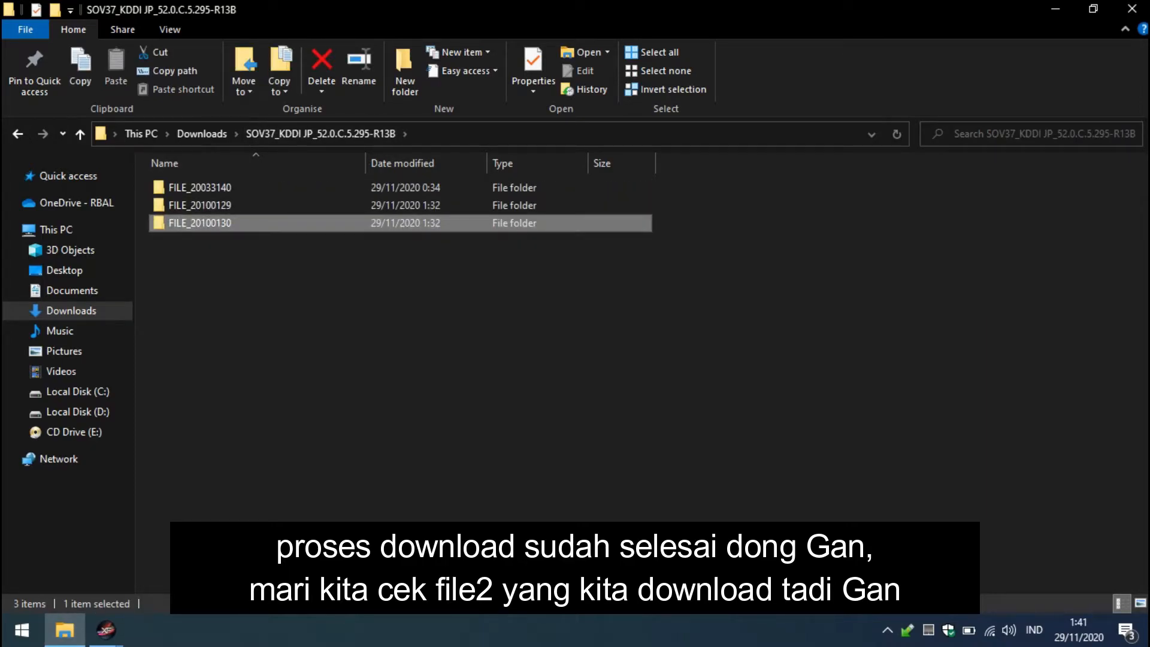
key(Return)
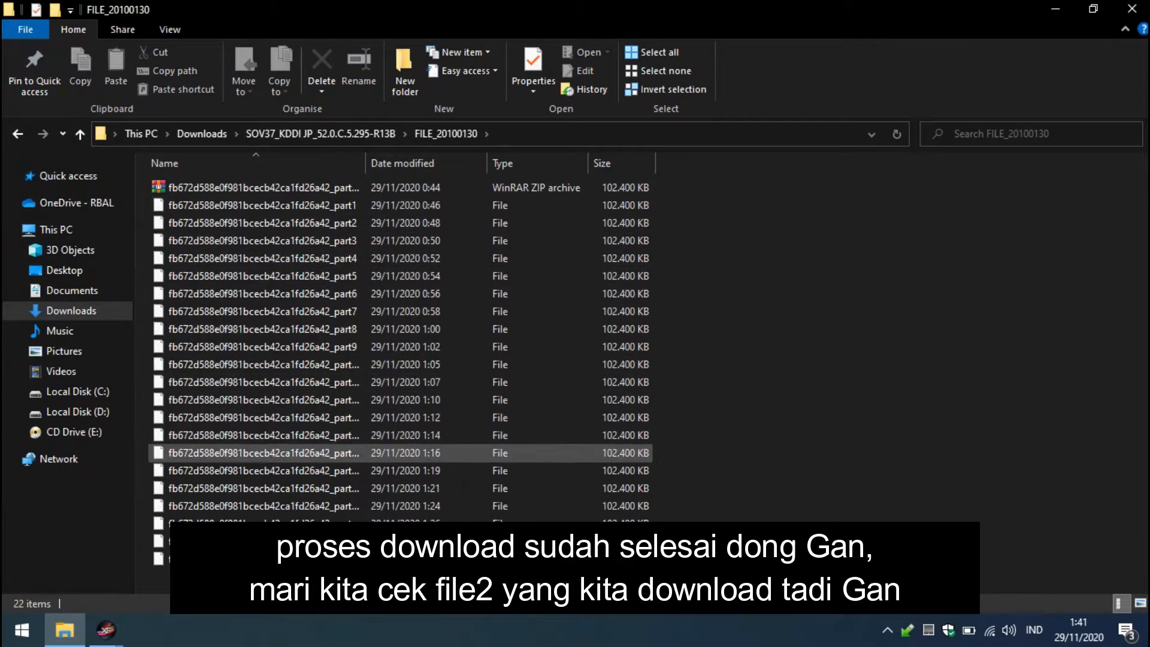
Check the total size of the SOV37_KDDI JP_52.0.C.5.295-R13B folder in its properties and reopen the folder
click(201, 133)
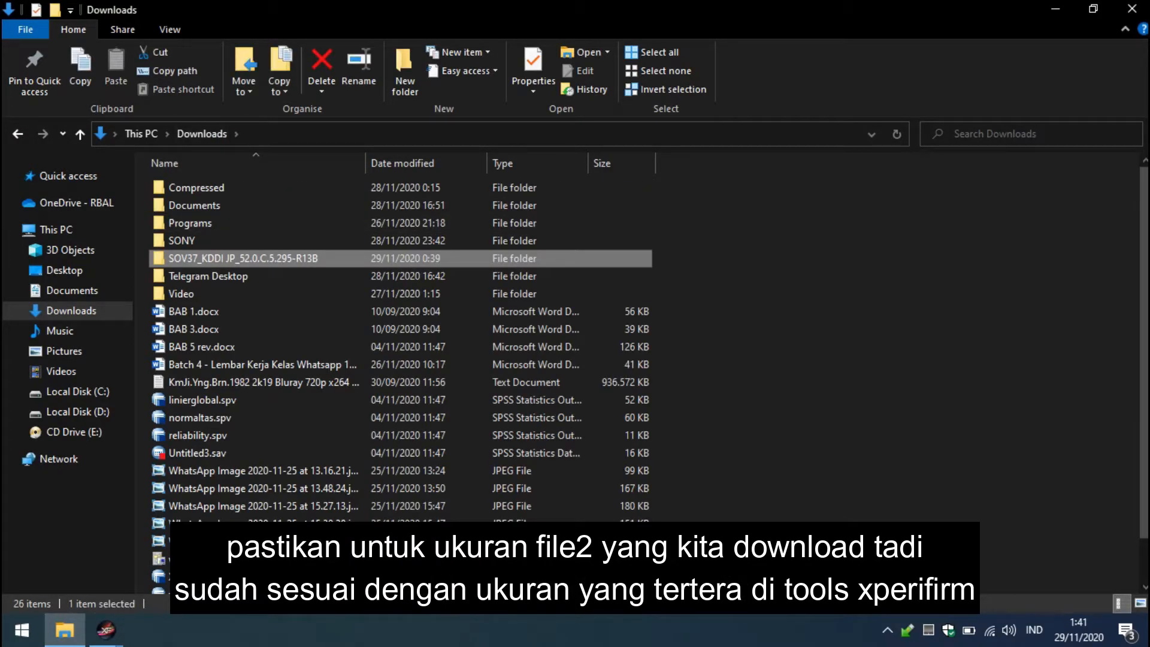
right_click(162, 258)
click(204, 599)
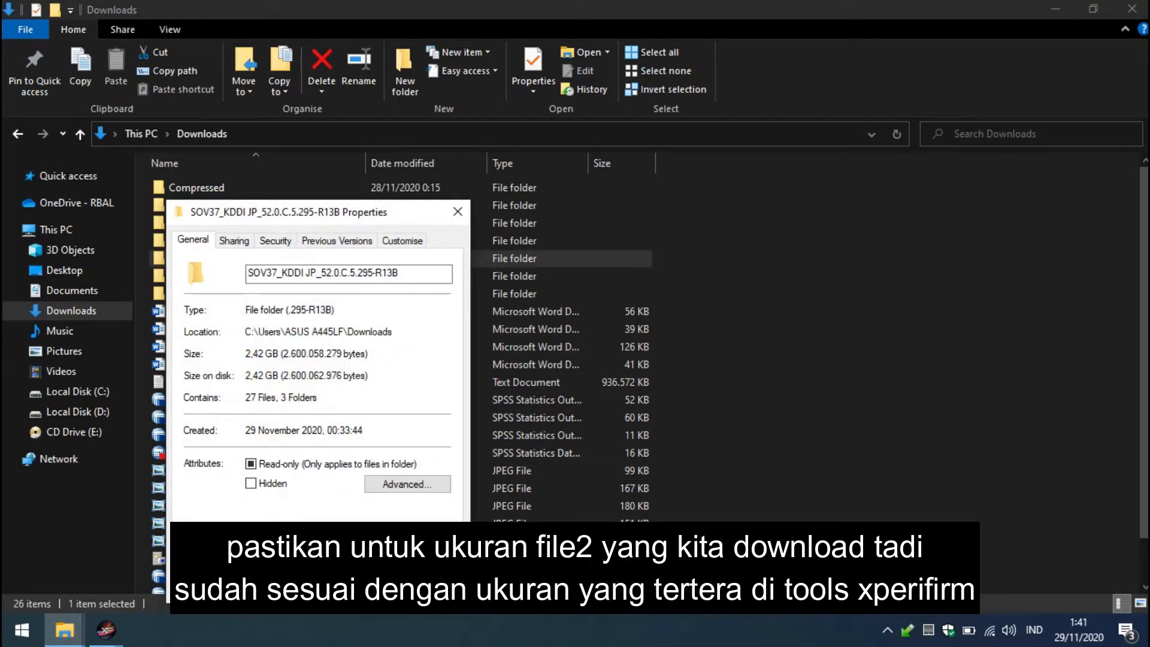
drag(246, 354, 368, 353)
drag(246, 375, 368, 376)
click(369, 376)
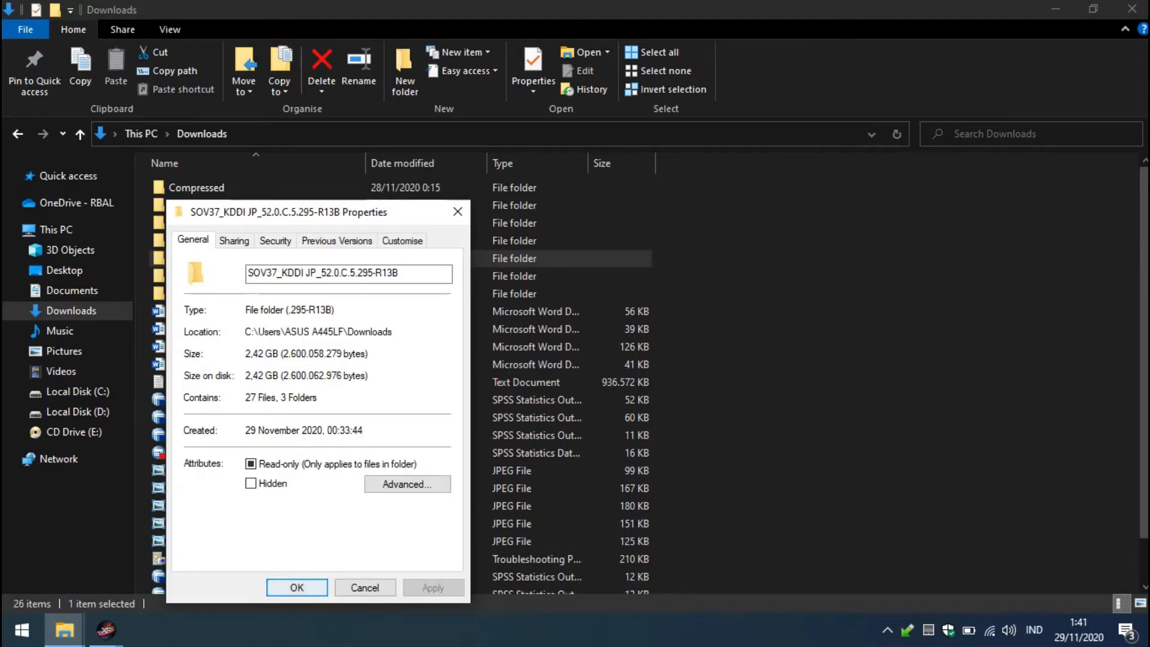
click(297, 588)
double_click(239, 258)
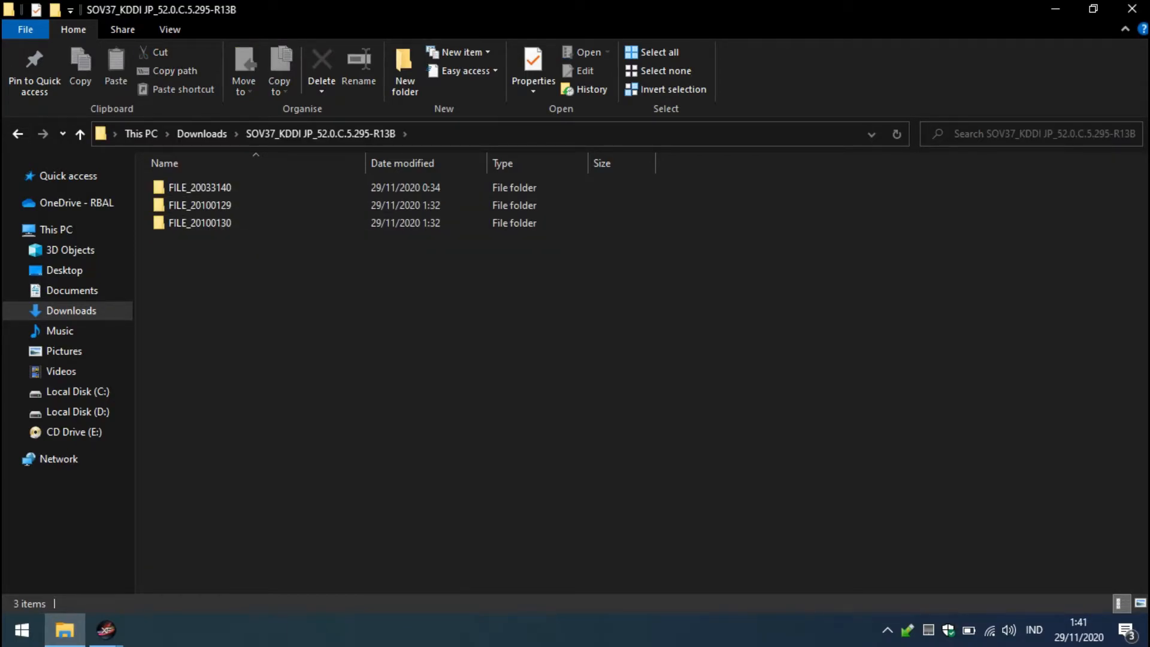
Switch to XperiFirm's manual instructions, try to merge the SOV37_KDDI JP_52.0.C.5.295-R13B folder from Downloads, and remove the merge task
mouse_move(105, 629)
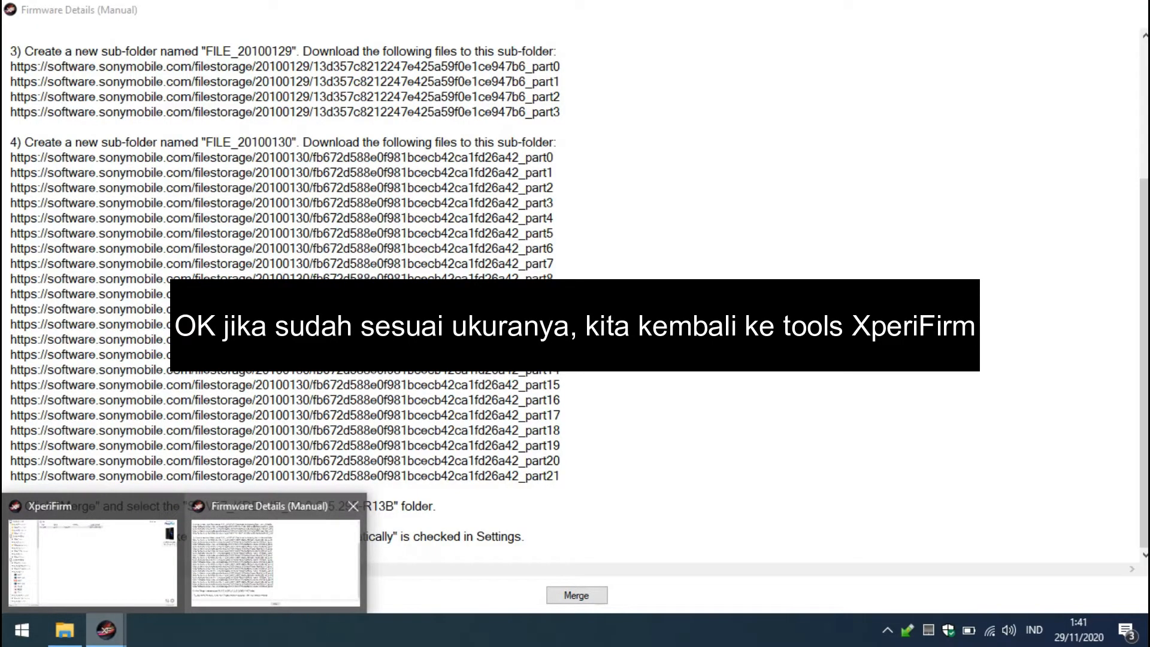
click(275, 562)
click(561, 460)
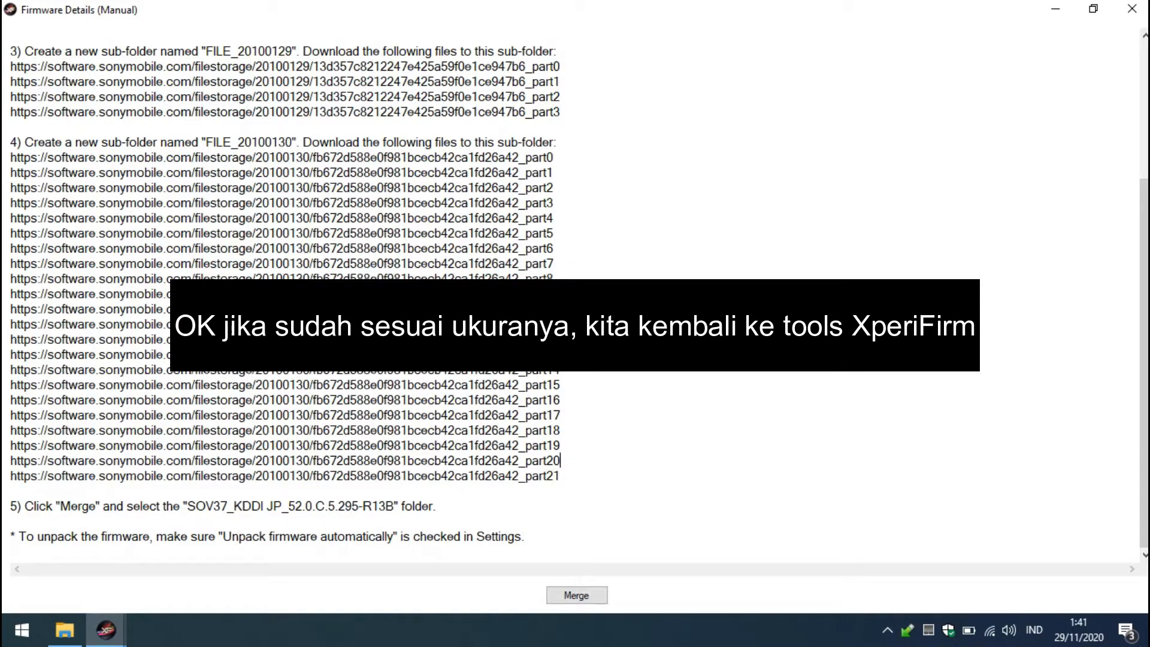
click(579, 597)
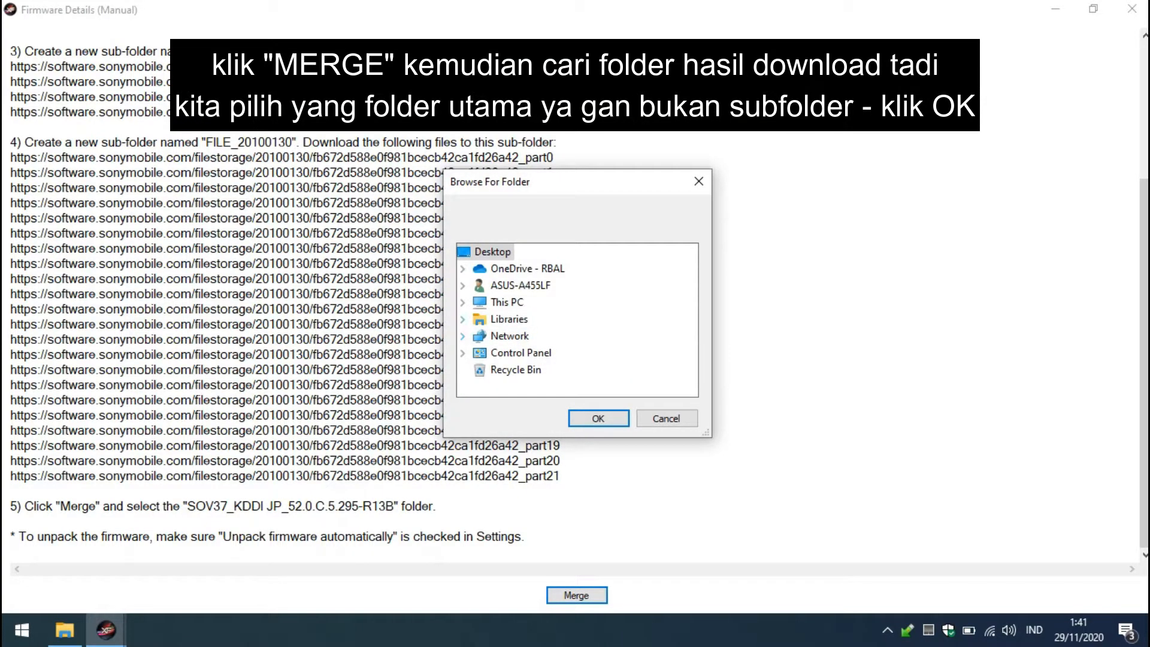
click(462, 303)
click(531, 319)
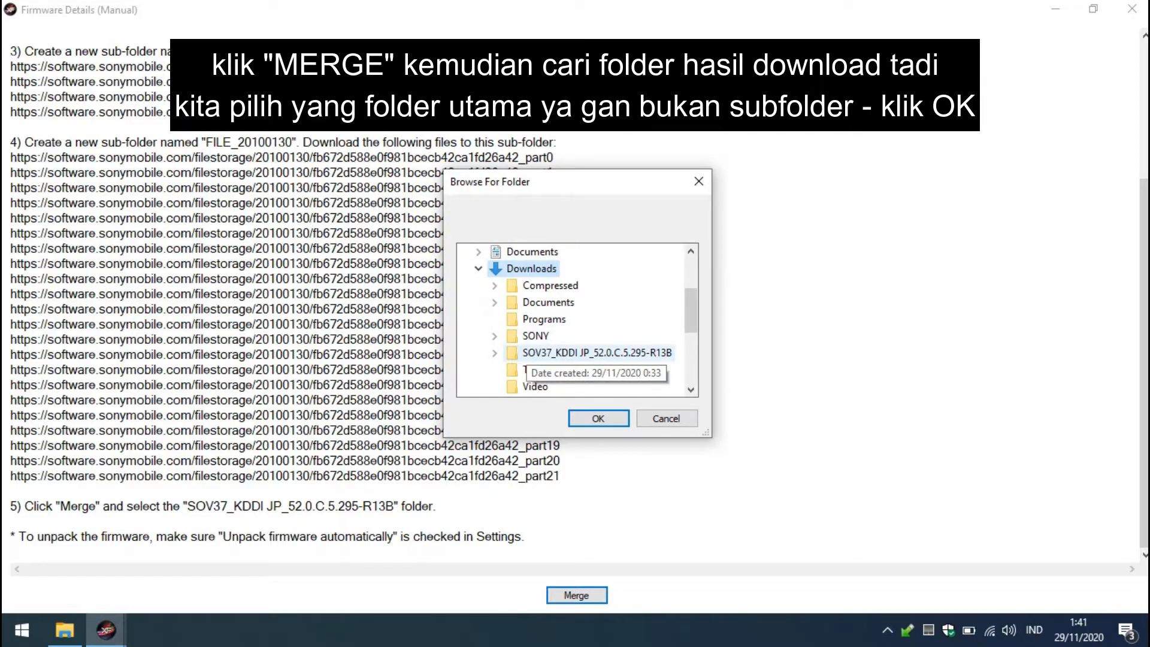
double_click(539, 352)
click(598, 418)
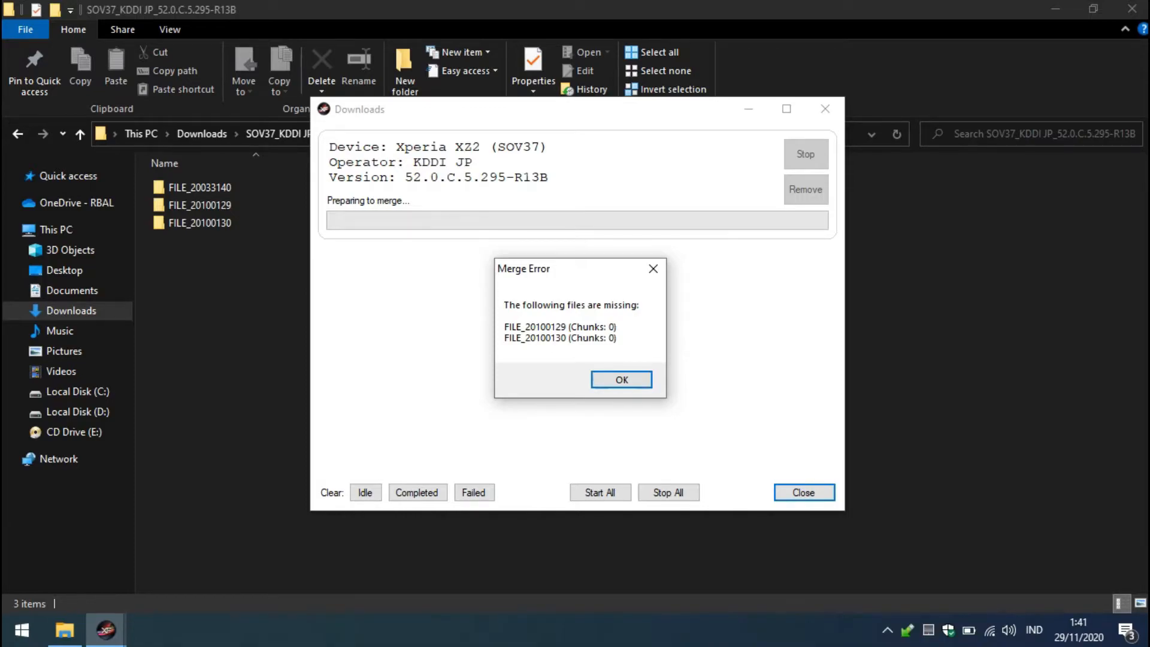
key(Return)
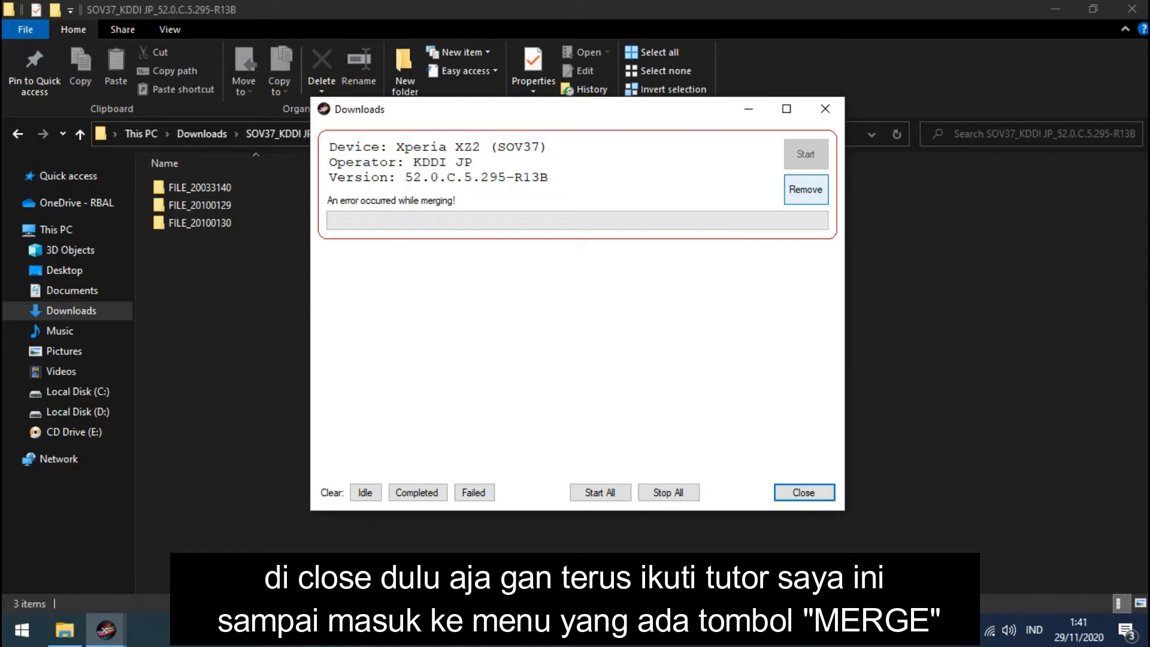
click(805, 190)
click(804, 493)
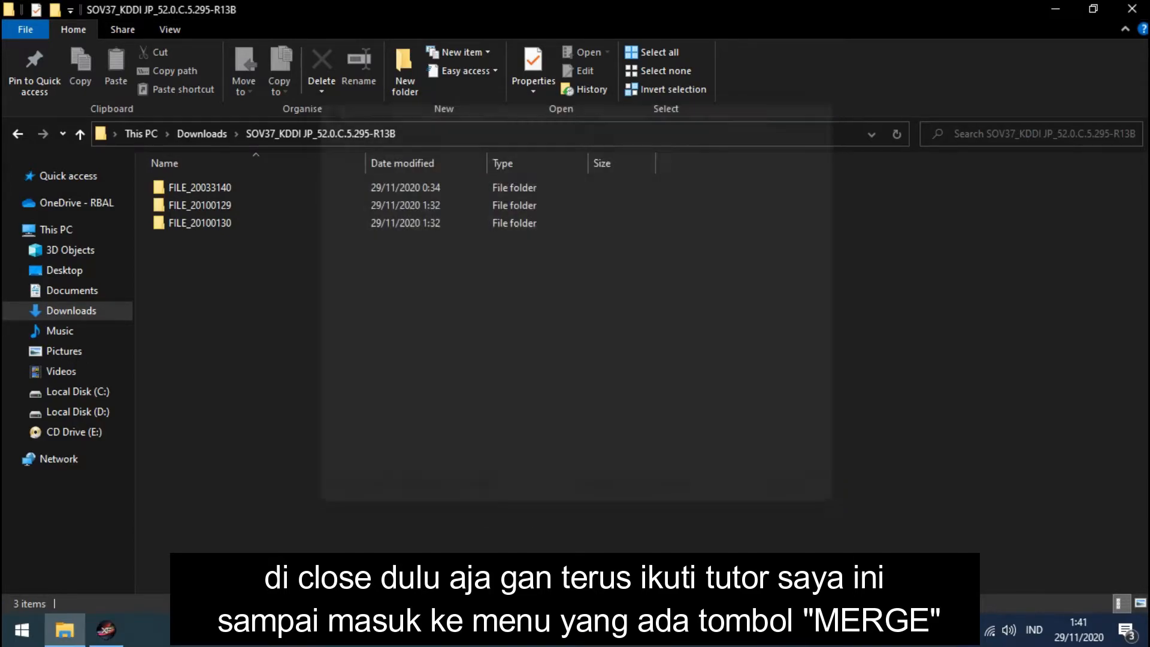
Return to XperiFirm and reopen the manual downloading instructions for the SOV37 firmware 52.0.C.5.295-R13B
click(106, 630)
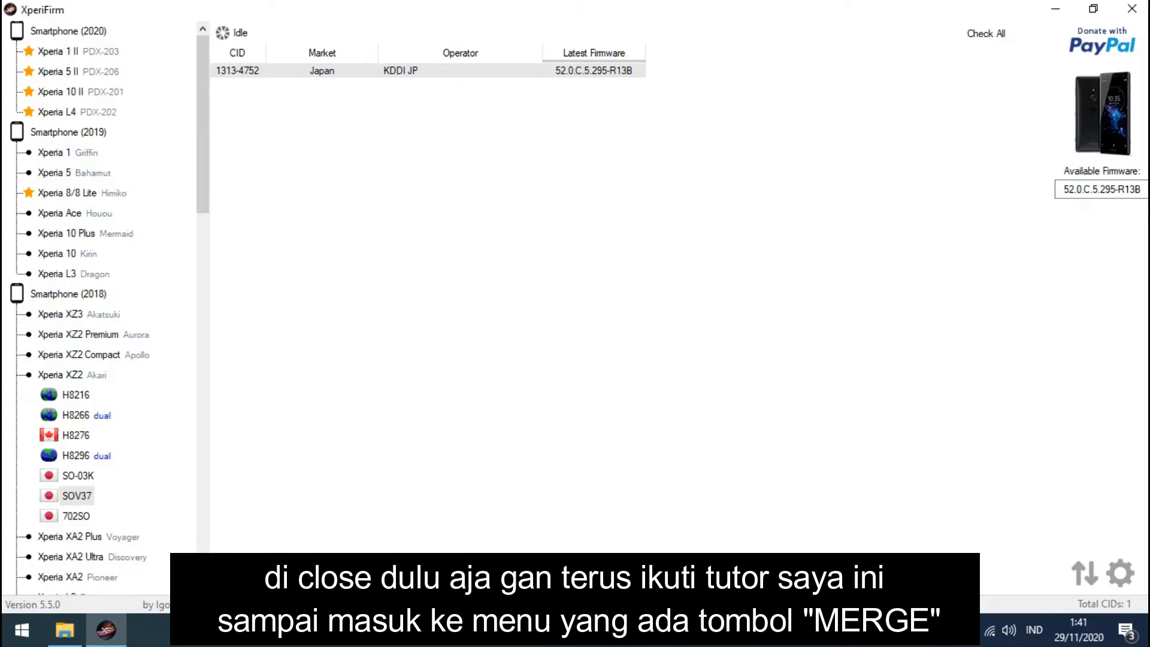
click(1101, 189)
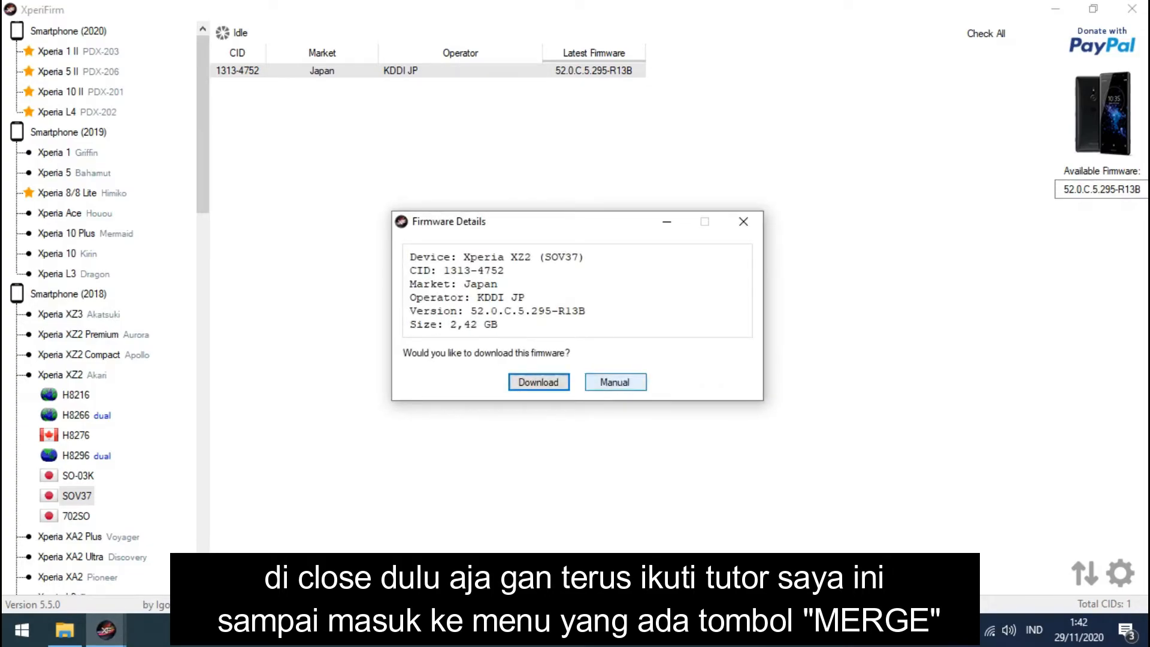
click(615, 381)
click(852, 94)
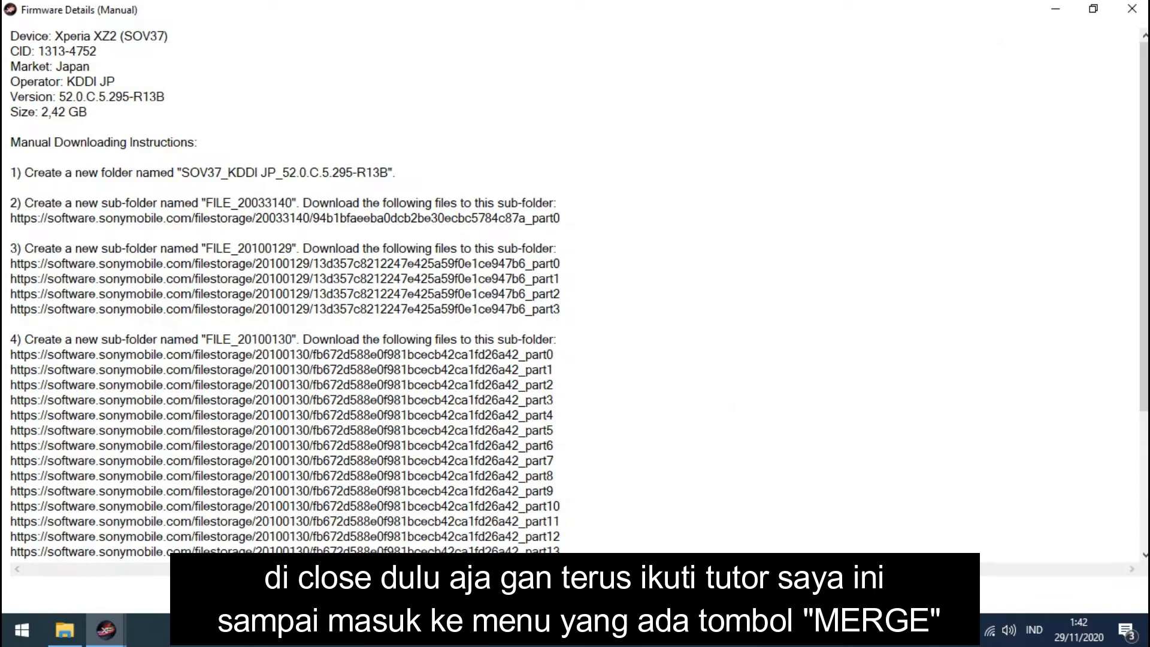
Switch to File Explorer and rename the part0.zip file in the FILE_20100129 sub-folder to 13d357c8212247e425a59f0e1ce947b6_part0, without the .zip extension
click(64, 630)
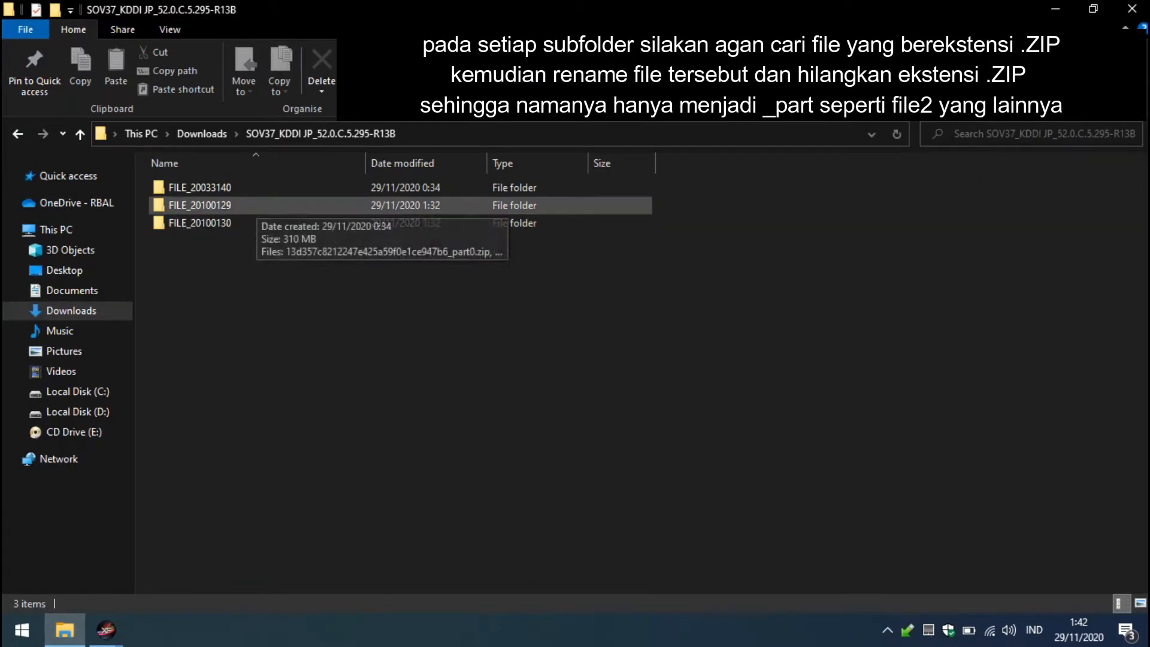
double_click(251, 205)
drag(365, 163, 460, 163)
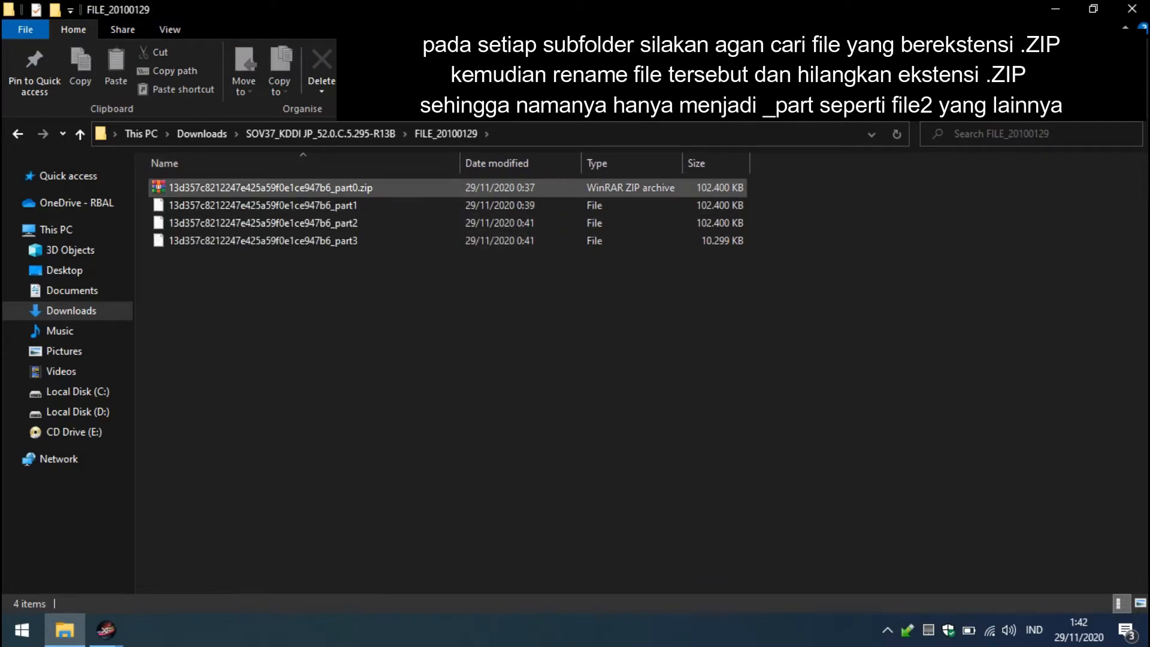
click(373, 188)
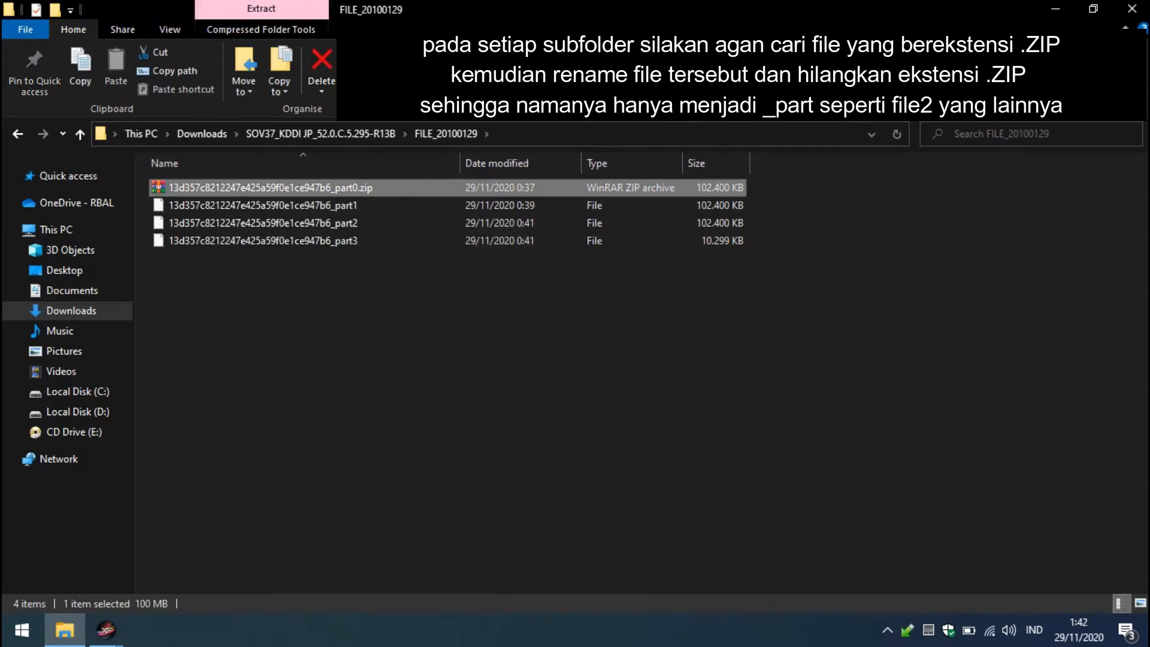
right_click(396, 187)
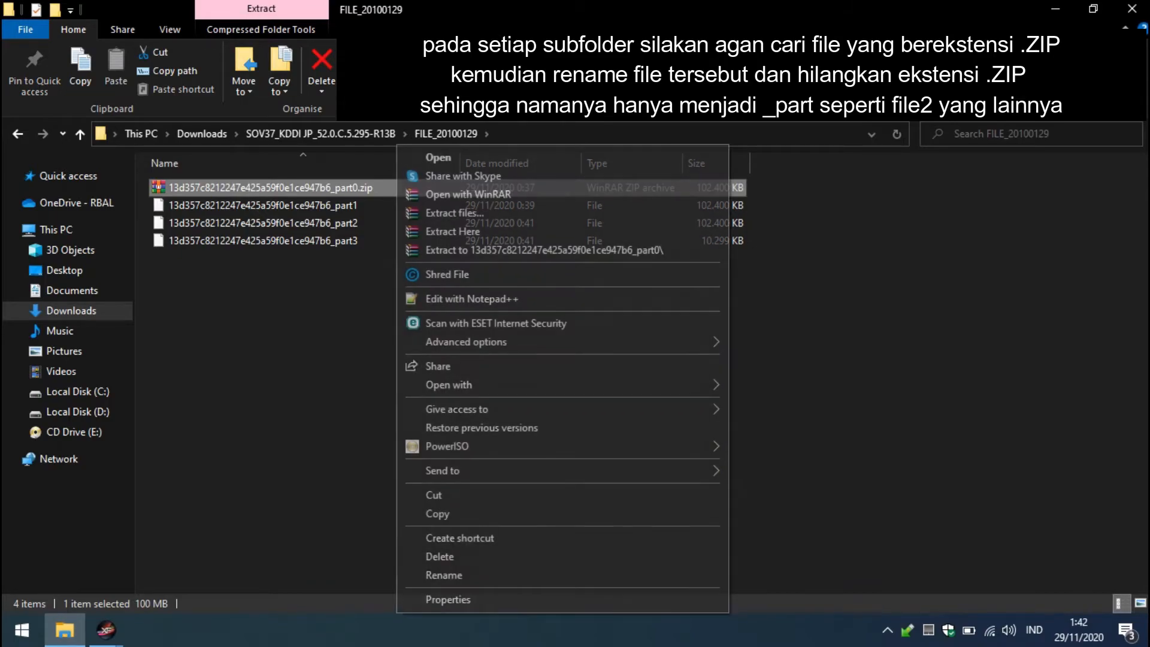
click(443, 575)
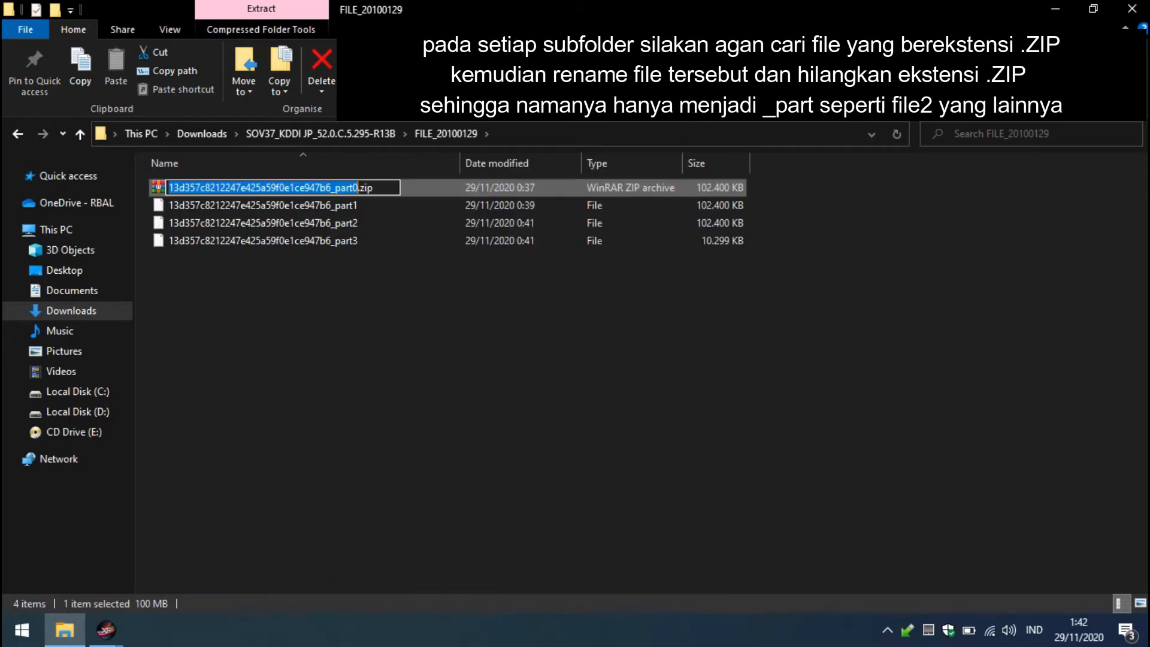
key(End)
key(BackSpace)
key(BackSpace)
key(BackSpace)
key(BackSpace)
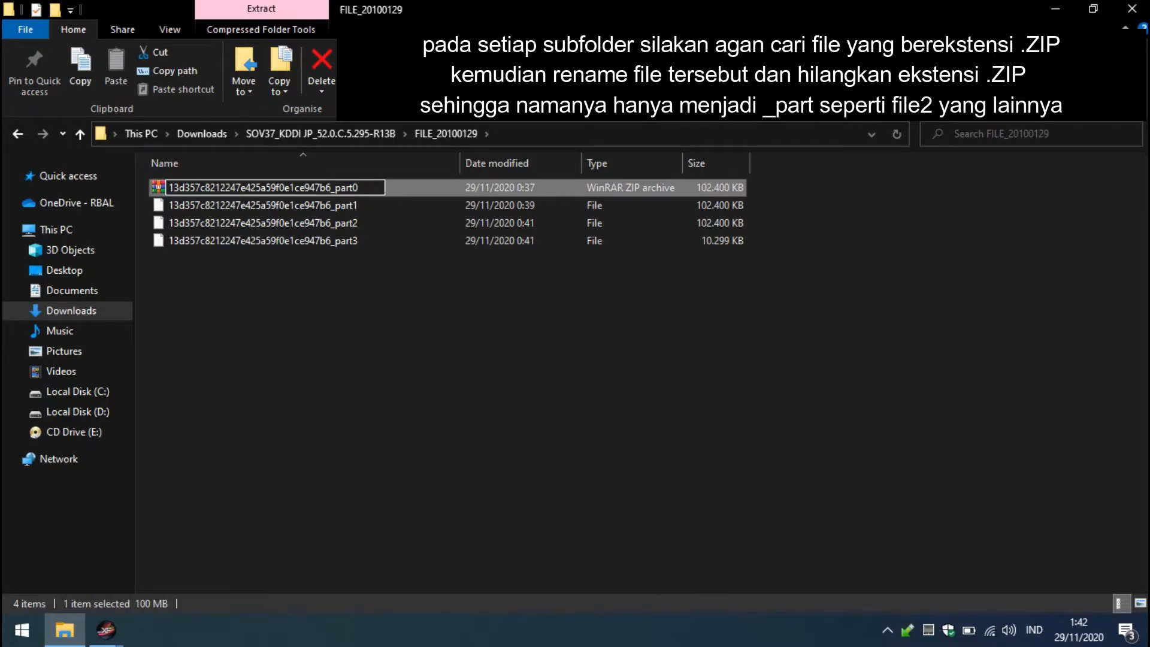
key(Return)
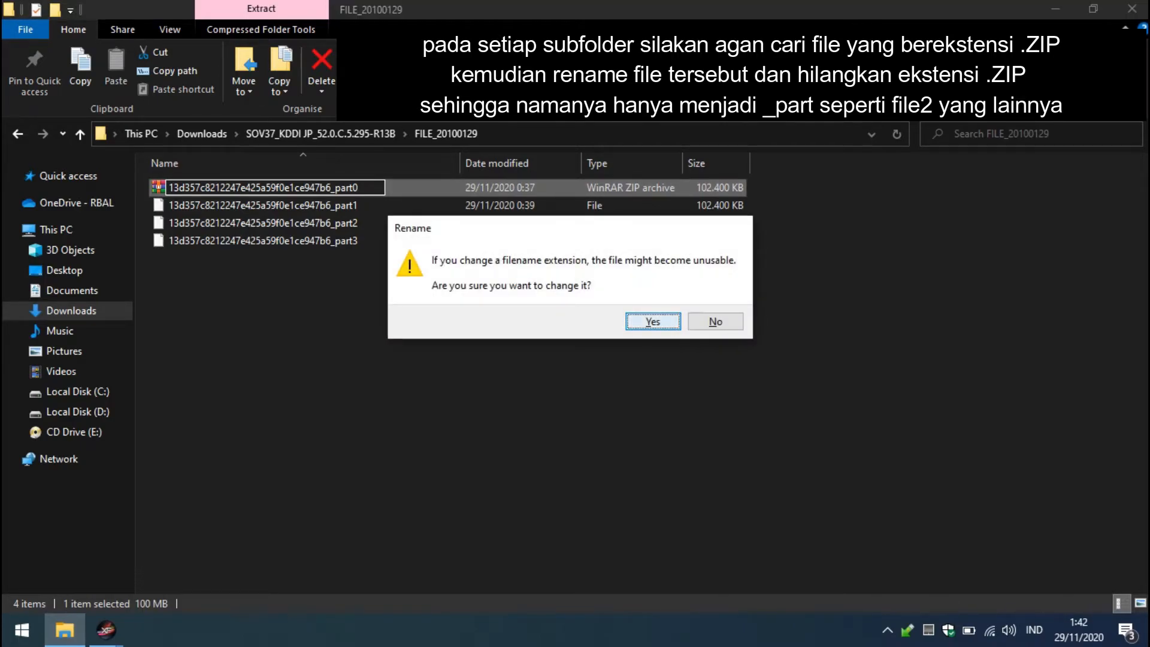
click(653, 321)
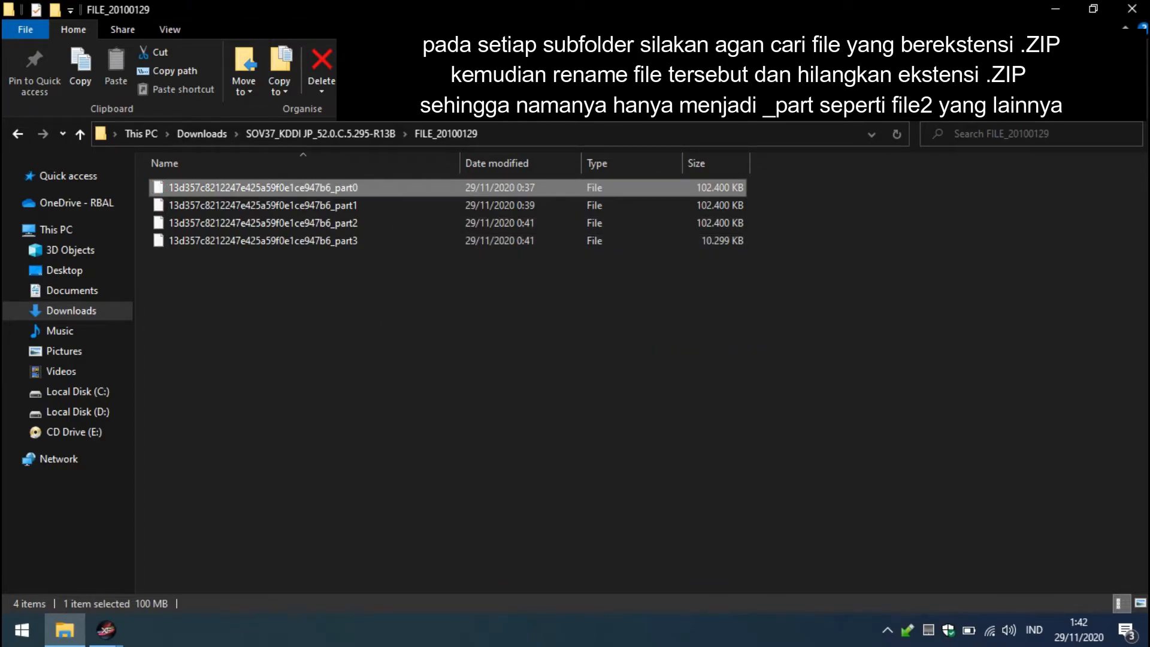
Open the FILE_20100130 sub-folder and rename its part0.zip file to fb672d588e0f981bcecb42ca1fd26a42_part0, accepting the extension change
key(alt+Up)
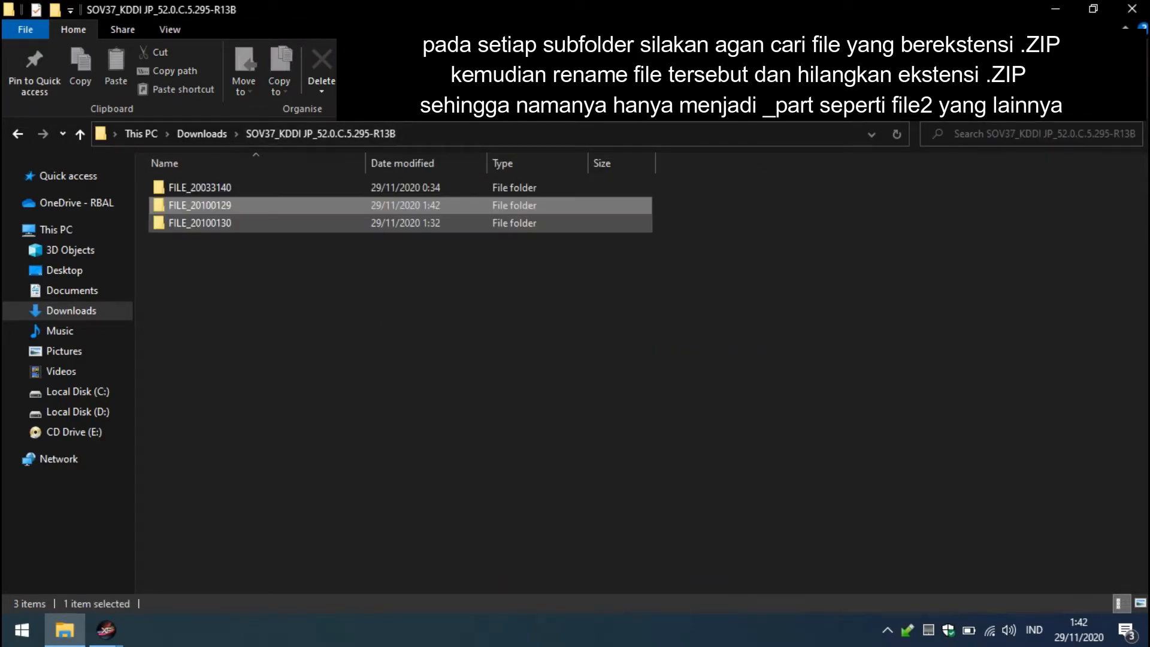
key(Down)
key(Return)
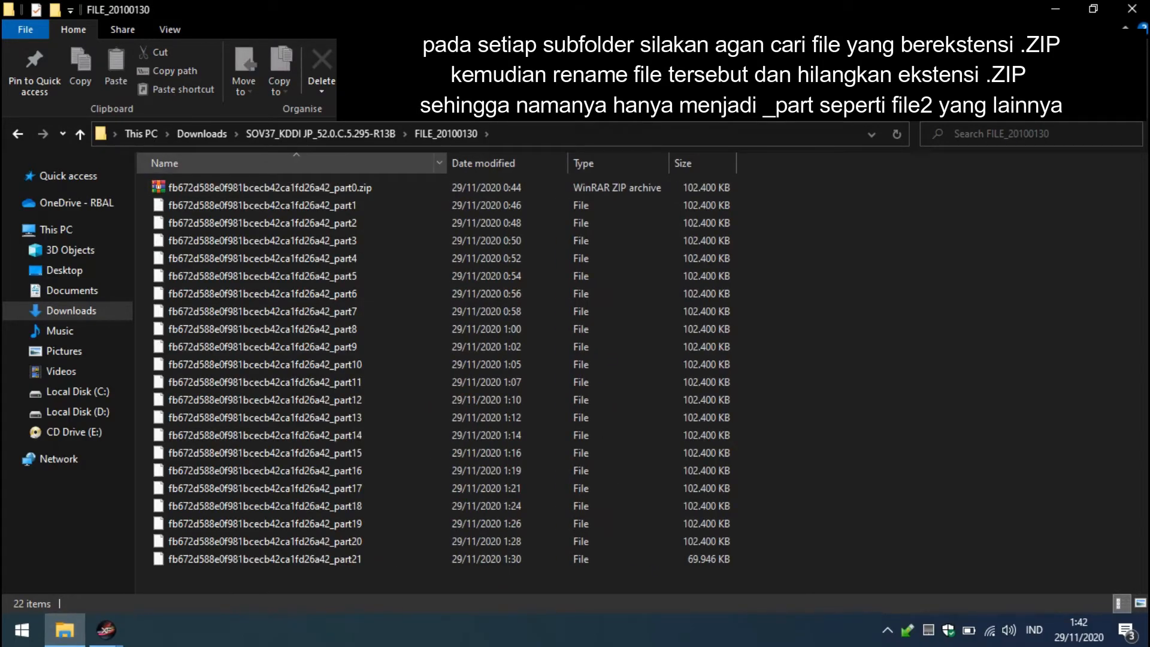
key(Down)
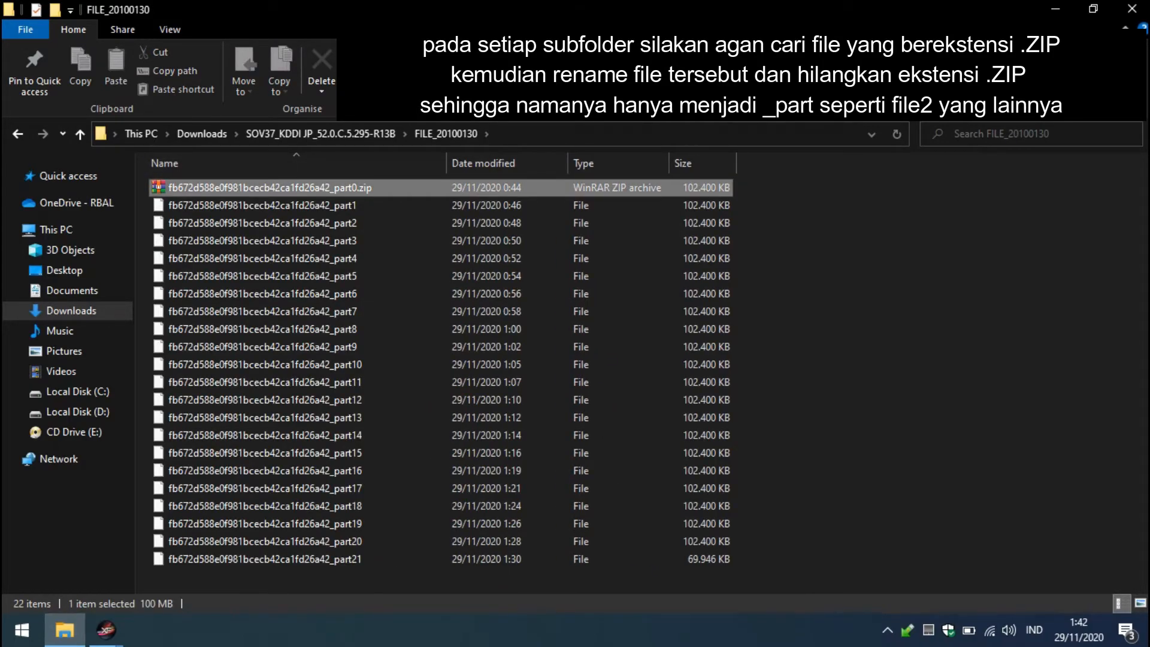
right_click(406, 188)
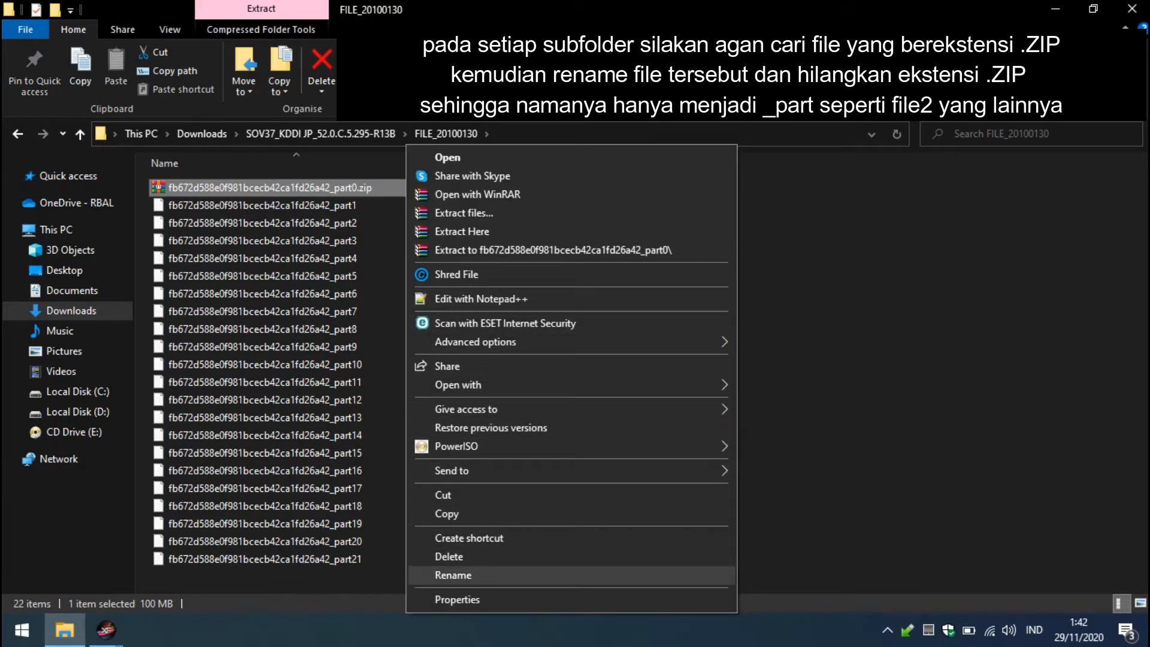
key(Return)
key(End)
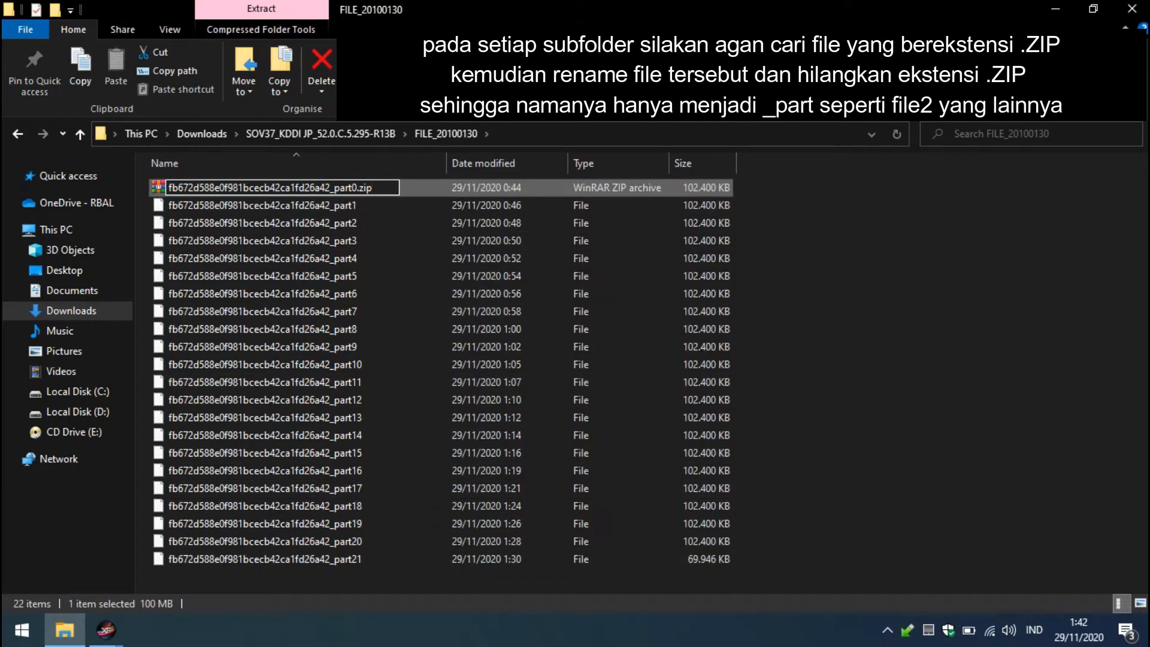
key(BackSpace)
key(BackSpace)
key(BackSpace)
key(BackSpace)
key(Return)
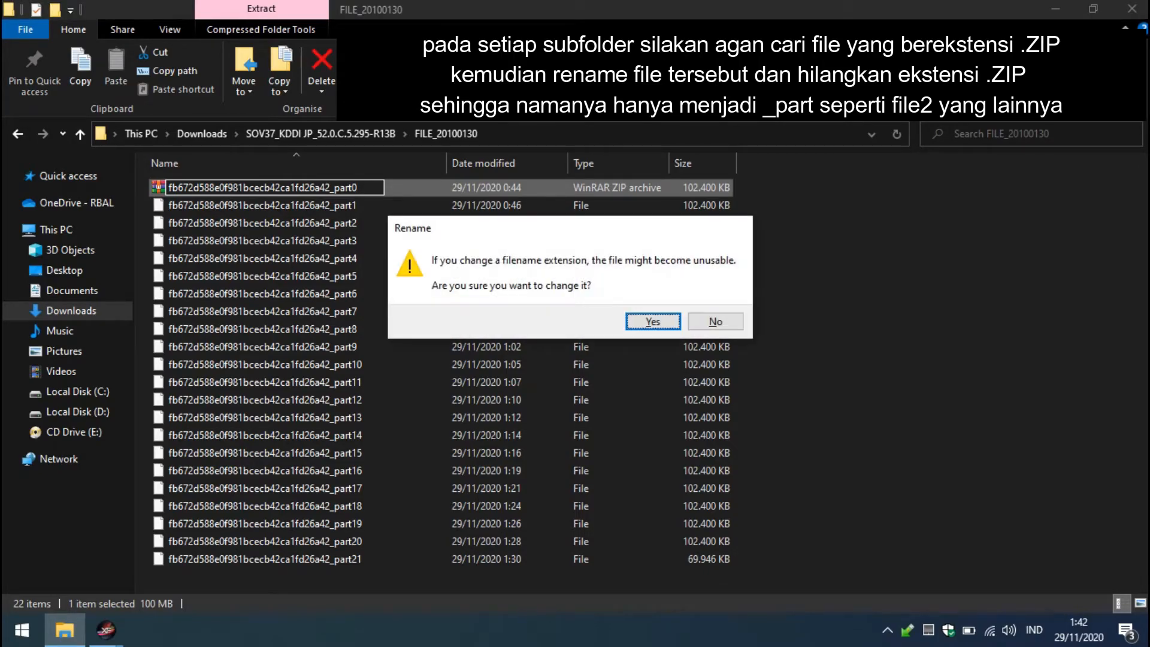
key(Return)
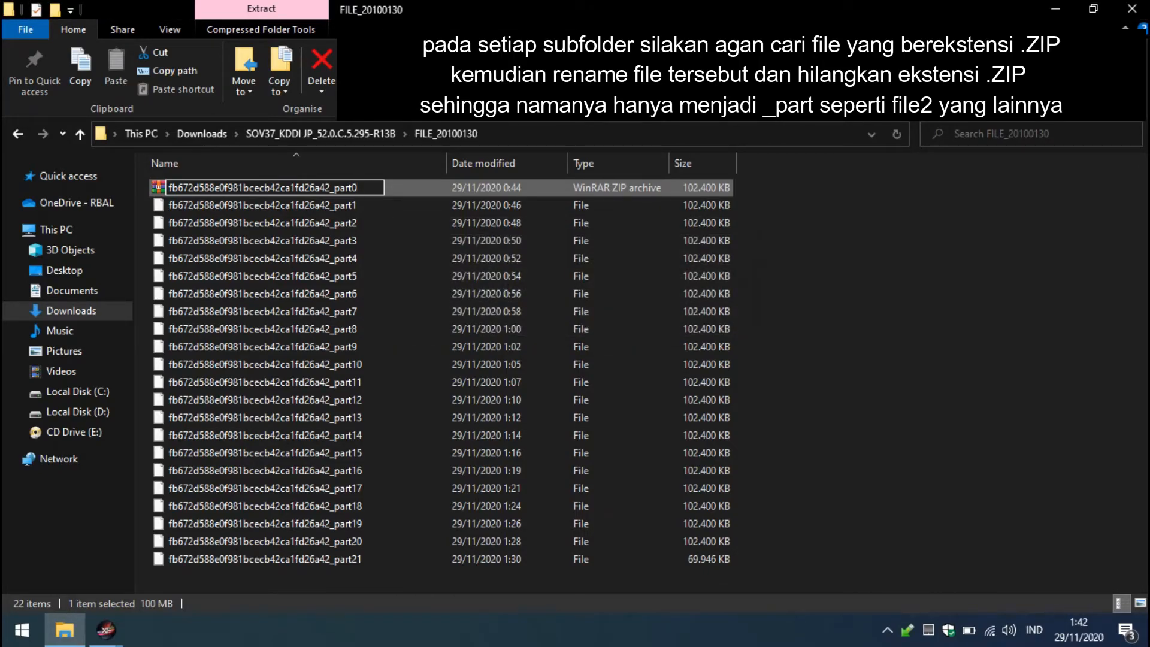
key(ctrl+f)
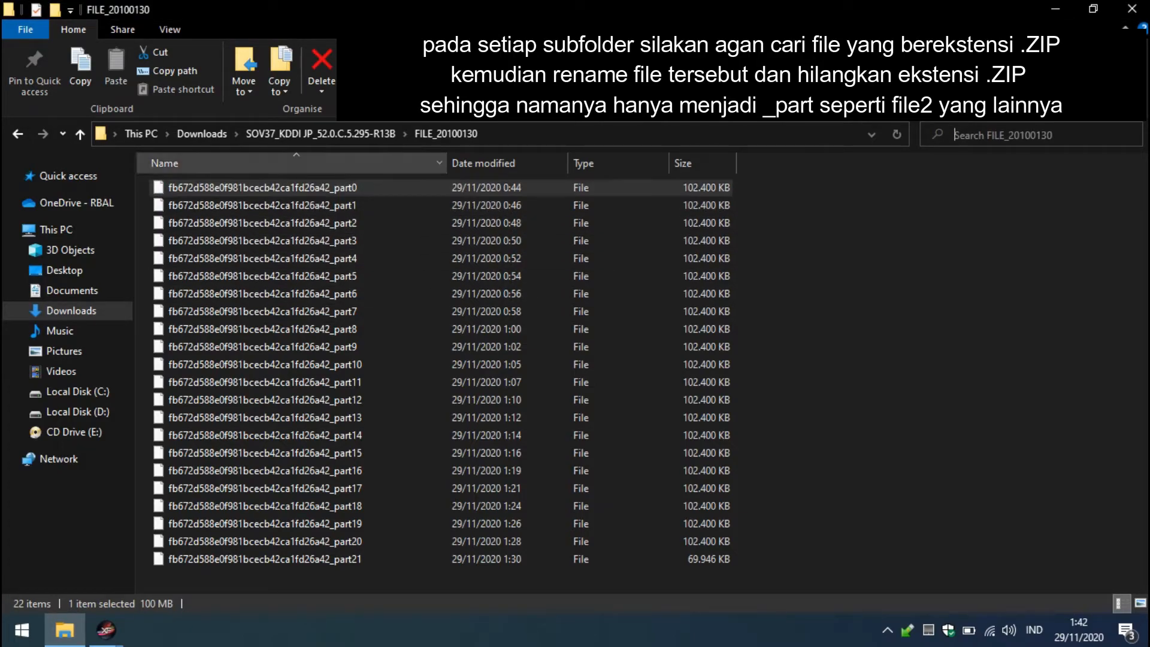
Go back to the SOV37_KDDI JP_52.0.C.5.295-R13B folder and switch to XperiFirm's manual firmware details window
click(320, 134)
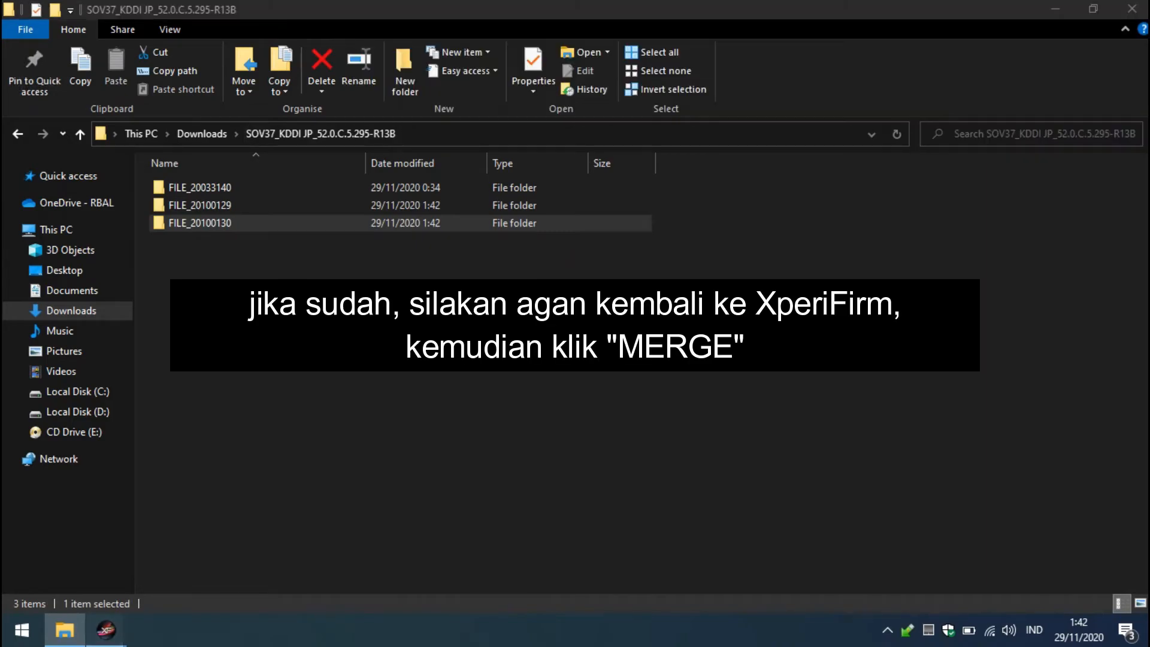
mouse_move(106, 629)
click(282, 559)
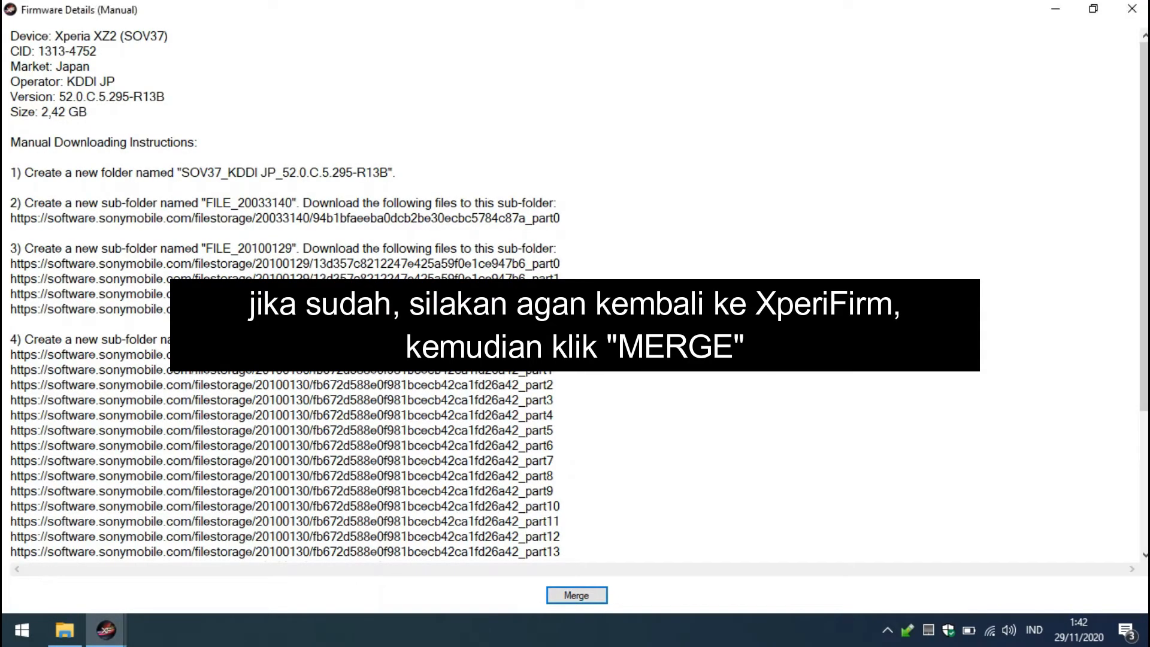
Merge the downloaded firmware parts, choosing the main SOV37_KDDI JP_52.0.C.5.295-R13B folder in Downloads as the source
click(576, 595)
click(507, 303)
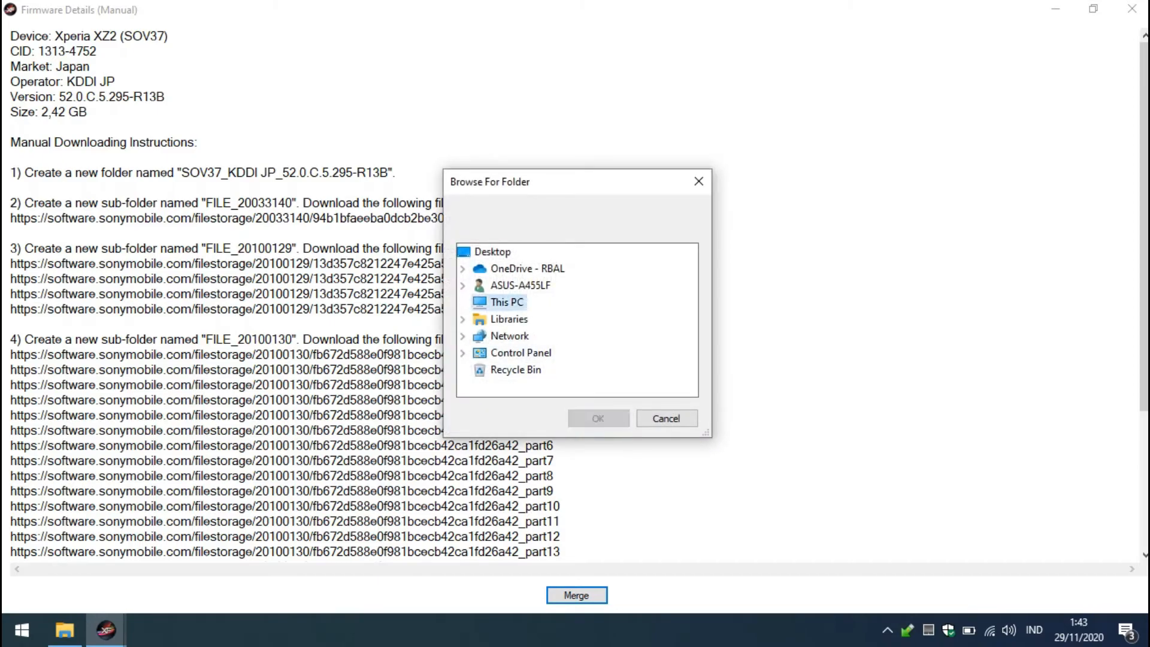
click(478, 318)
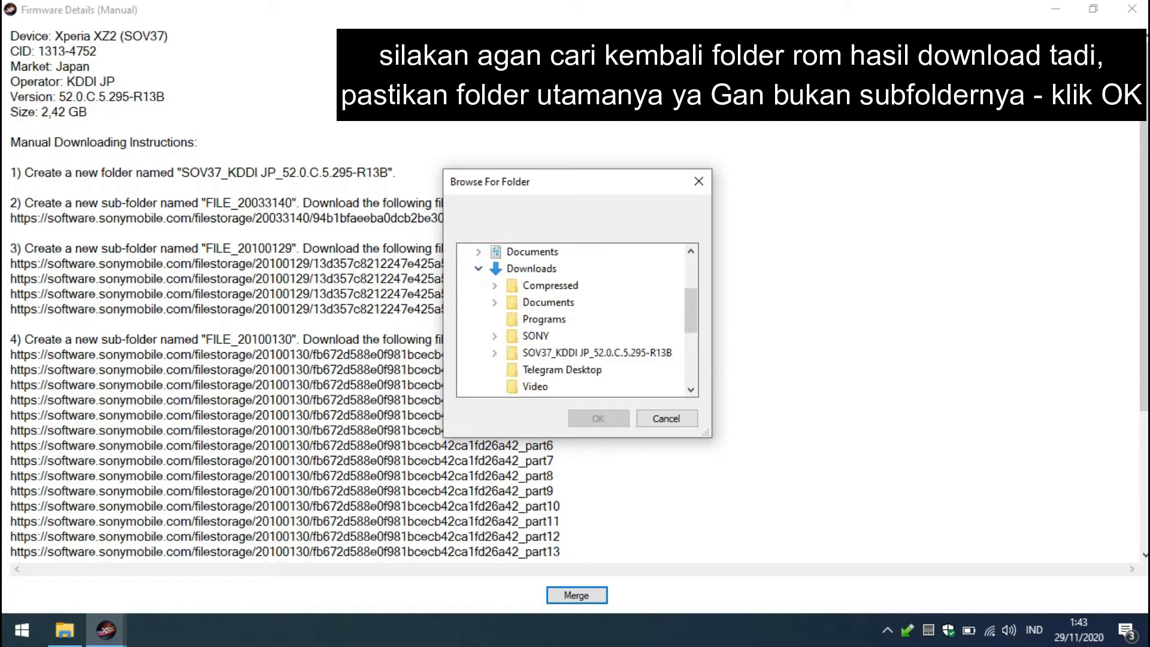
click(534, 353)
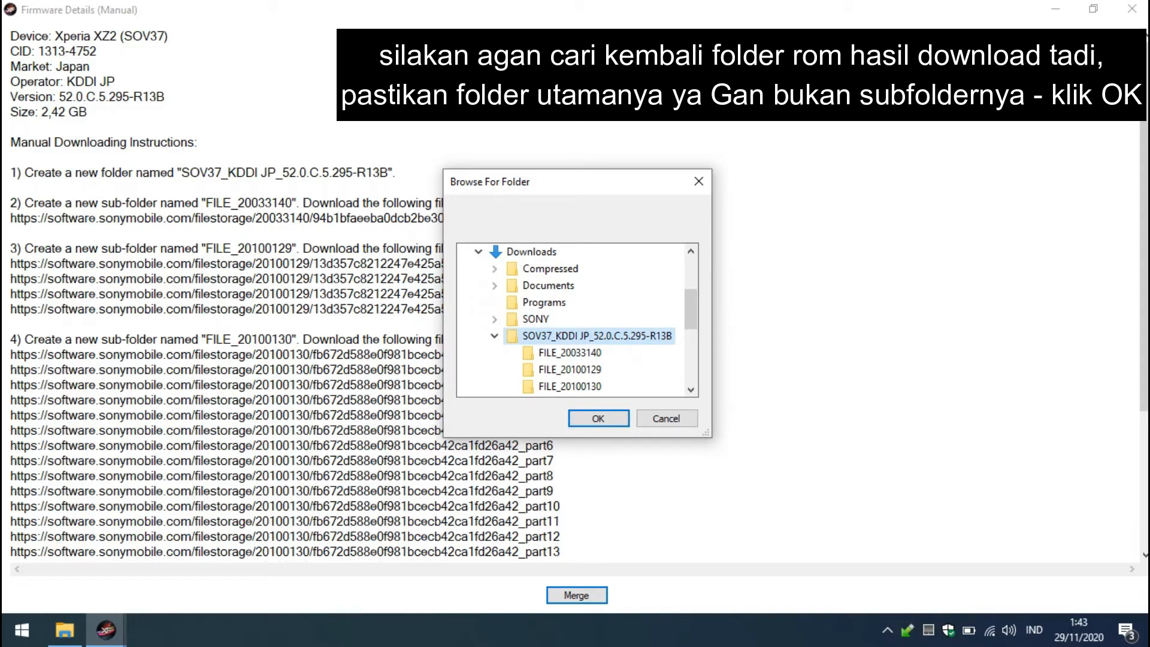
click(535, 319)
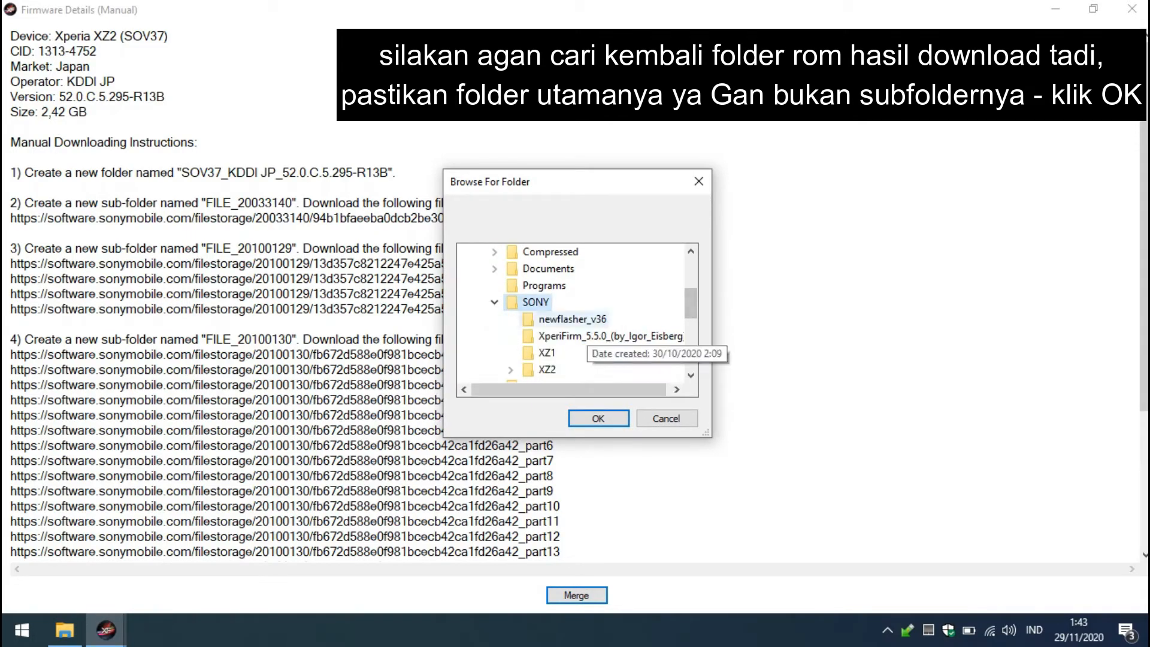
click(494, 303)
scroll(531, 336, up, 2)
scroll(532, 336, down, 3)
click(602, 269)
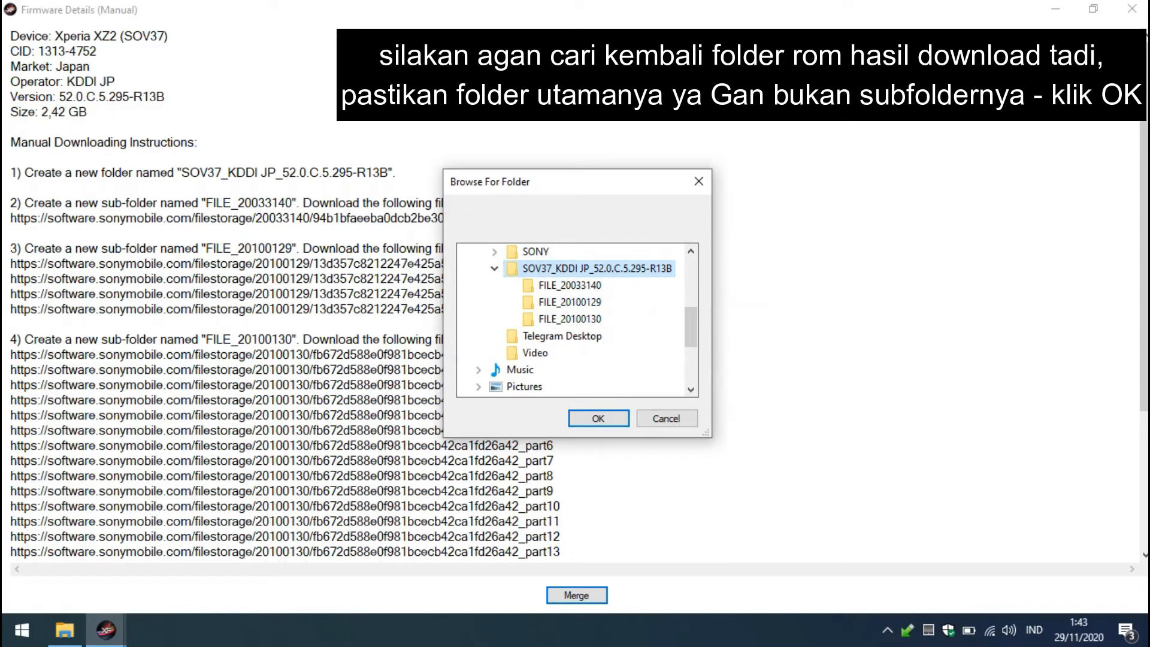
click(593, 418)
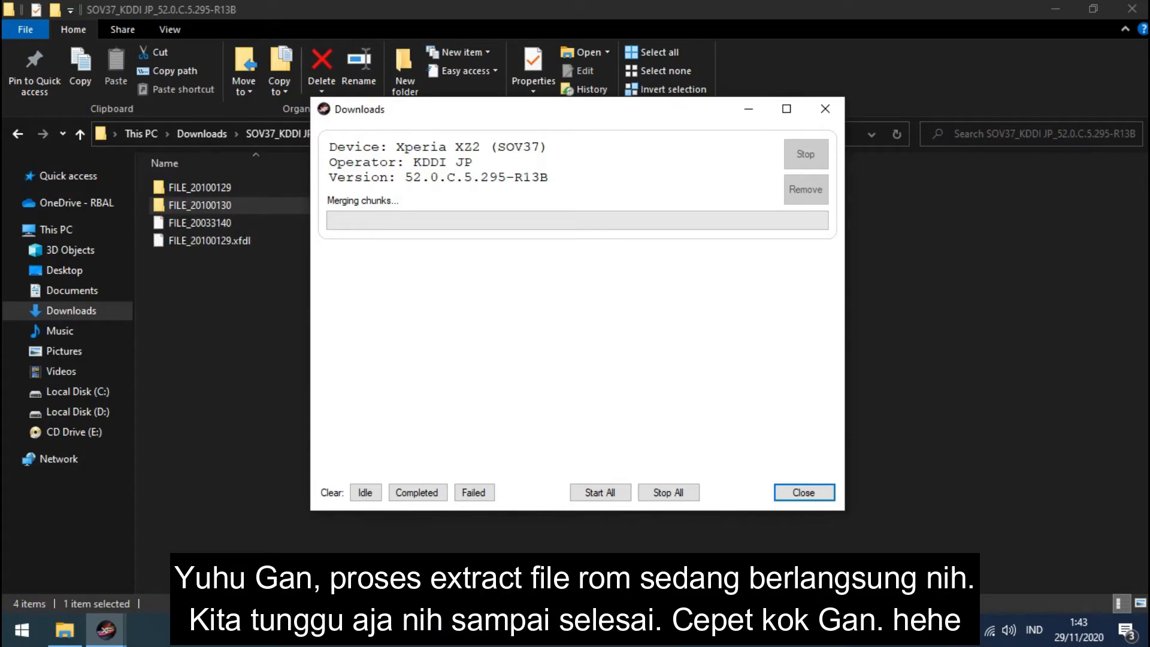
Move the Downloads progress window aside to keep the folder in view, and after unpacking close it and exit XperiFirm
drag(539, 109, 710, 128)
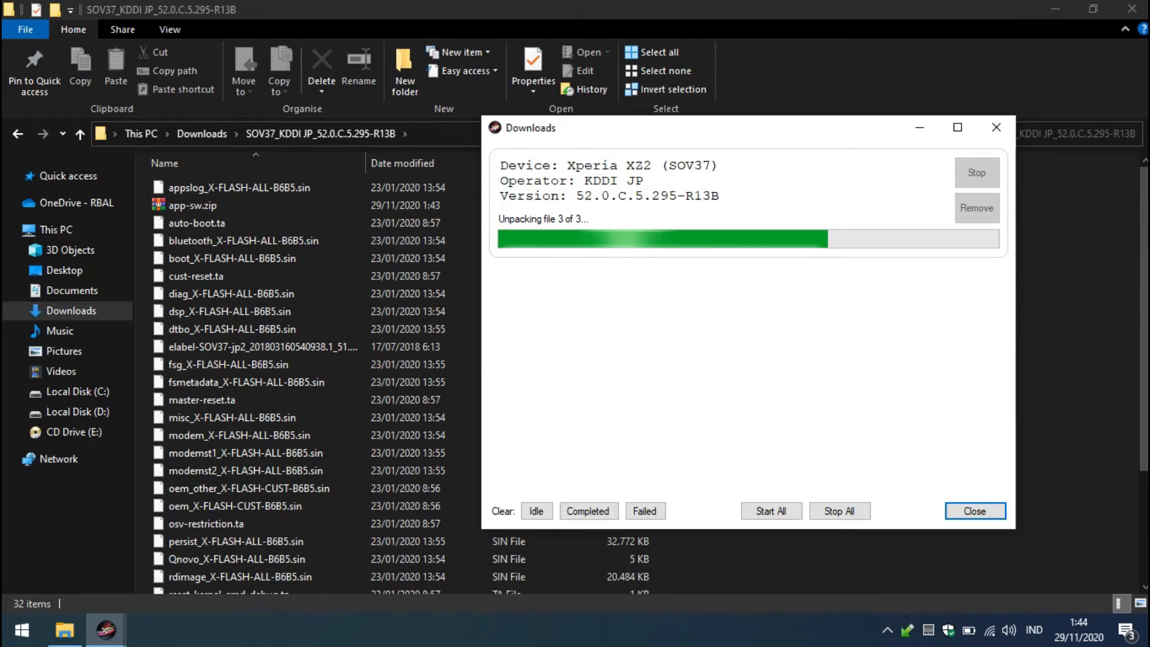
drag(719, 127, 853, 104)
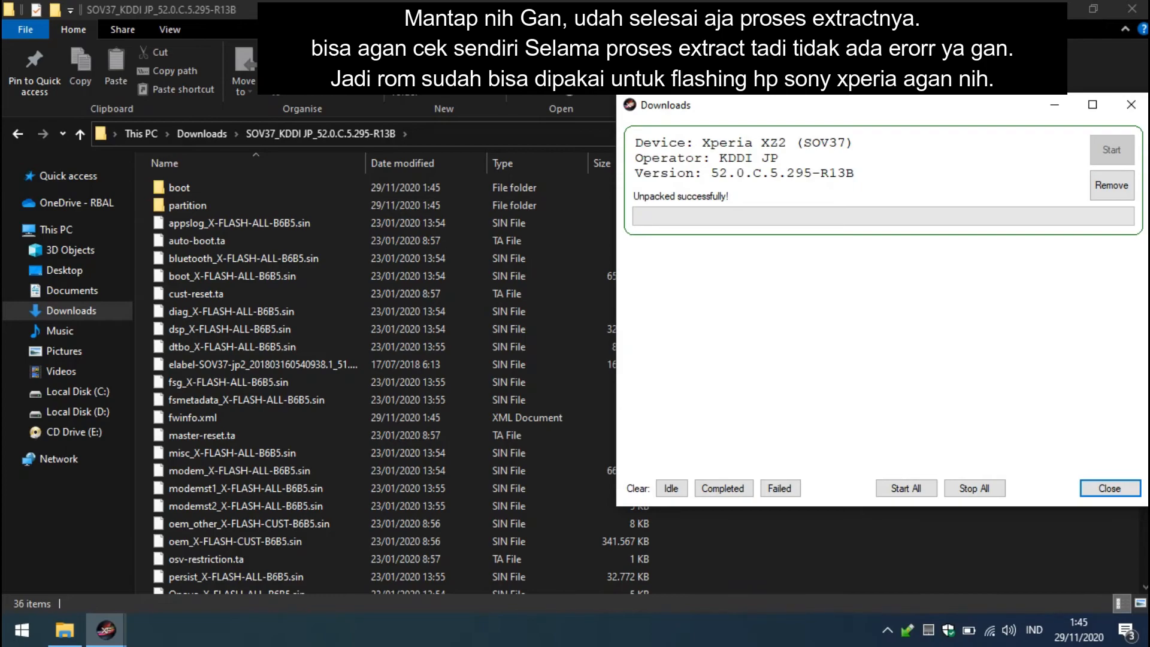
click(1110, 488)
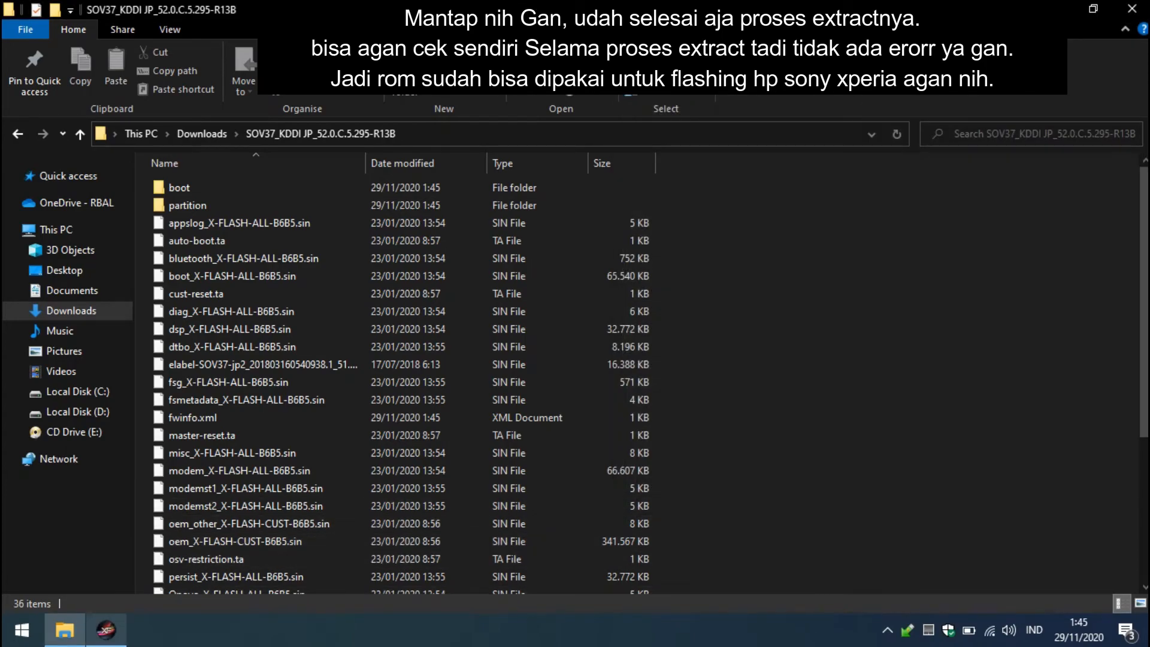
click(106, 630)
click(1131, 8)
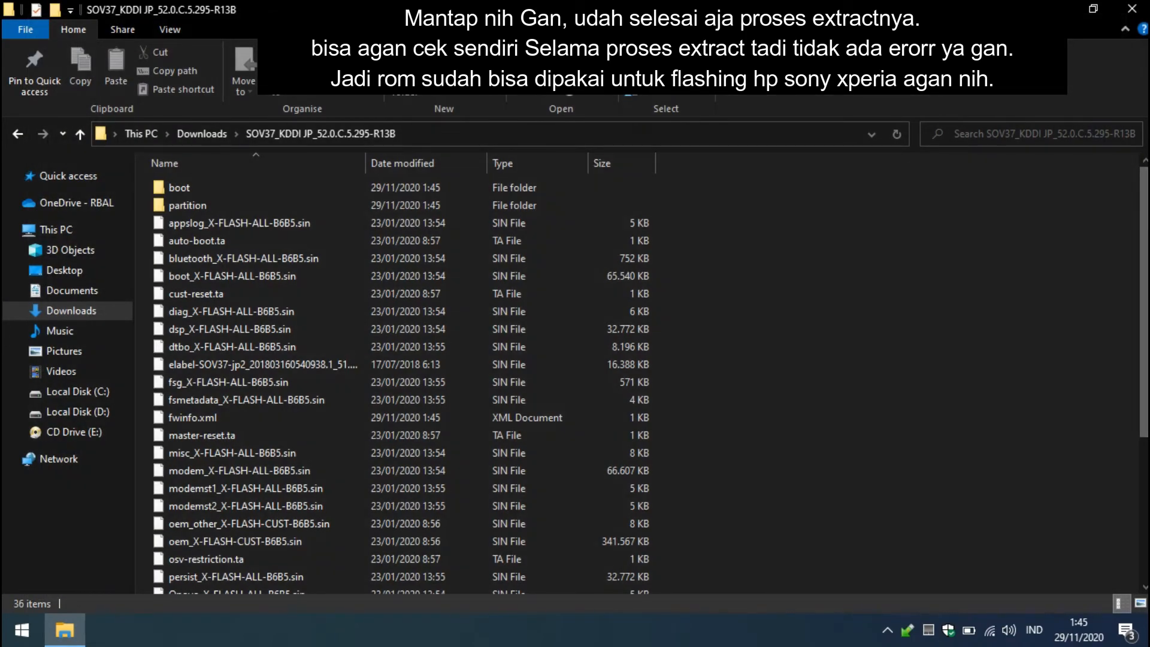
Look through the unpacked firmware files in the SOV37 folder, listing them by name in descending and ascending order
scroll(407, 383, down, 1)
scroll(408, 383, down, 3)
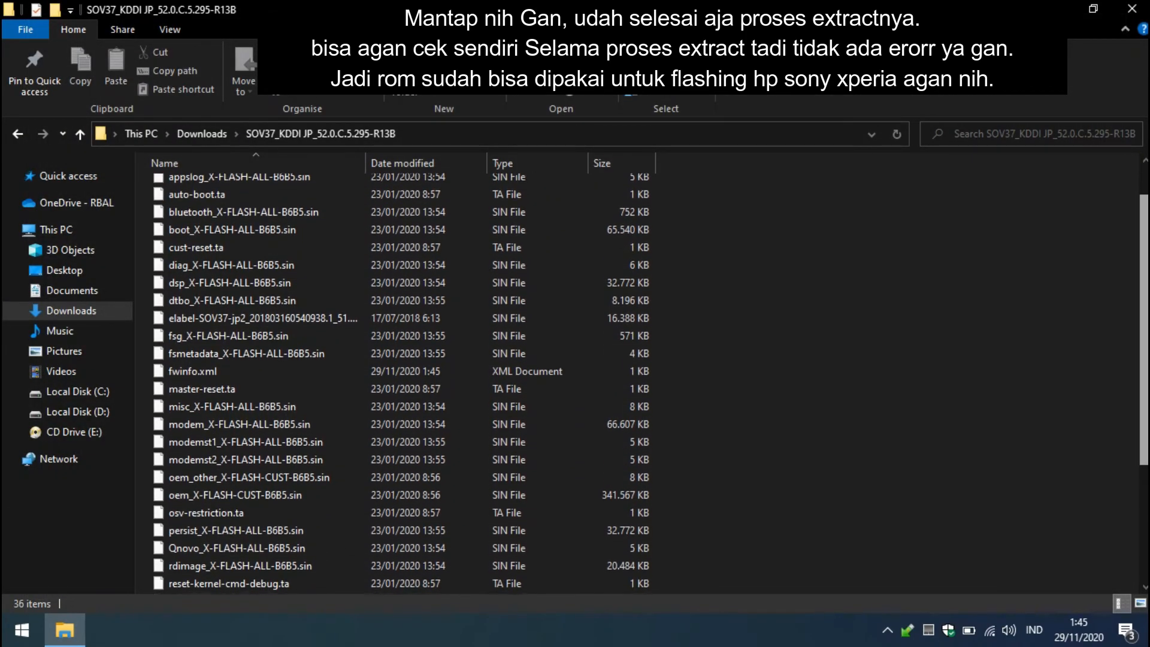
scroll(408, 383, down, 1)
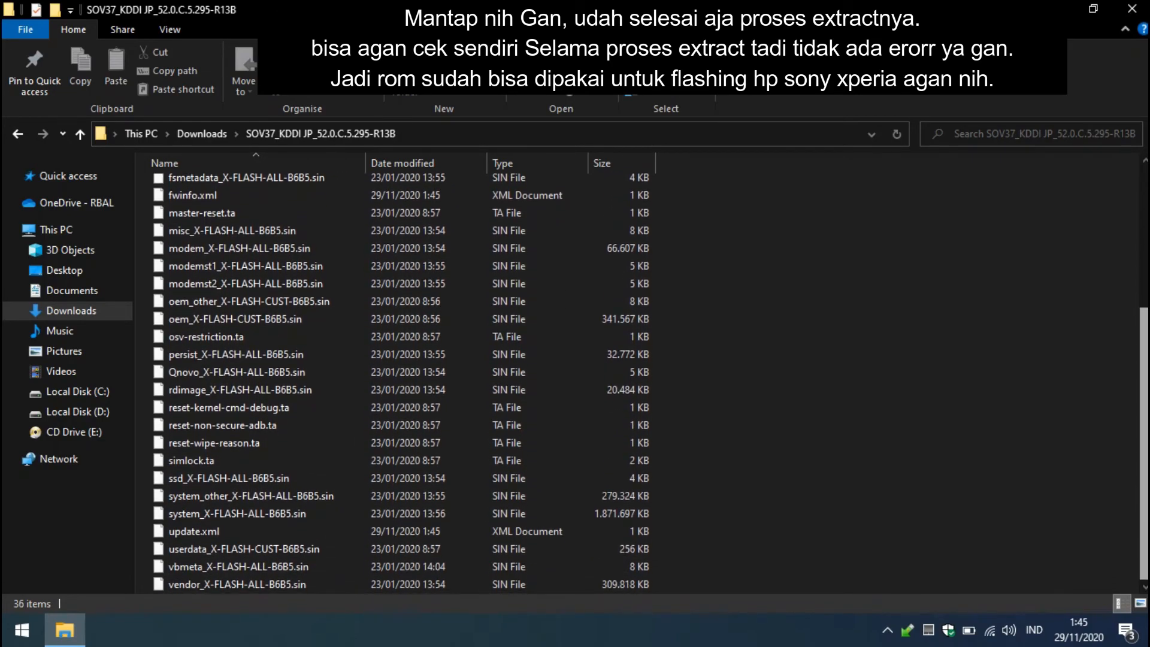
click(191, 163)
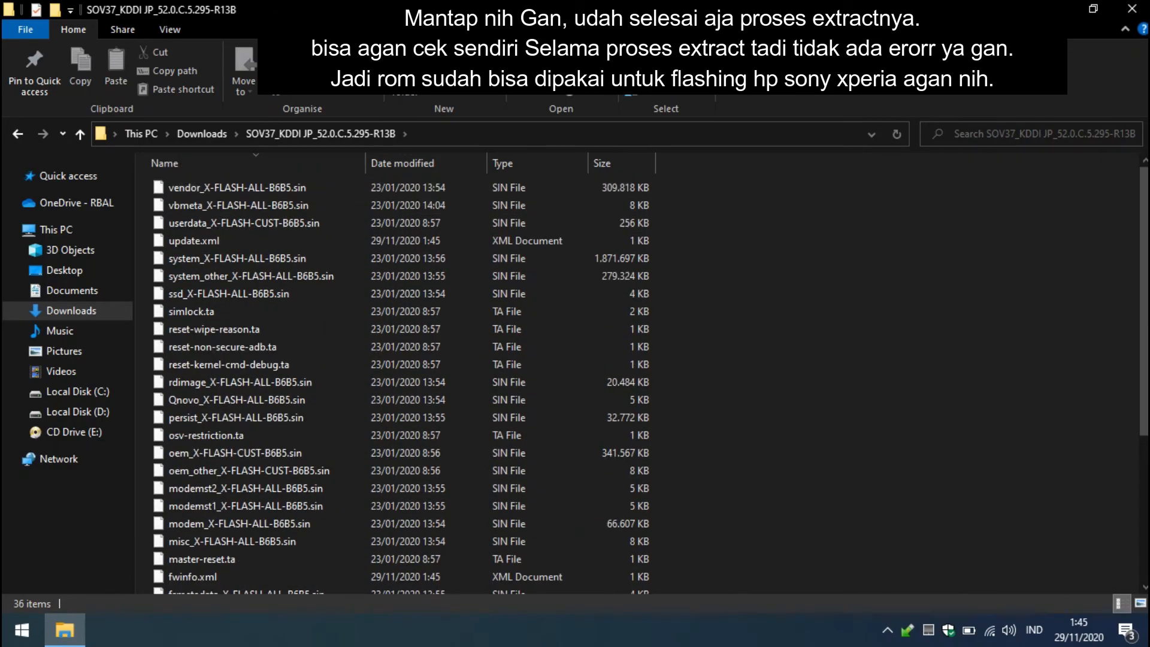
click(192, 163)
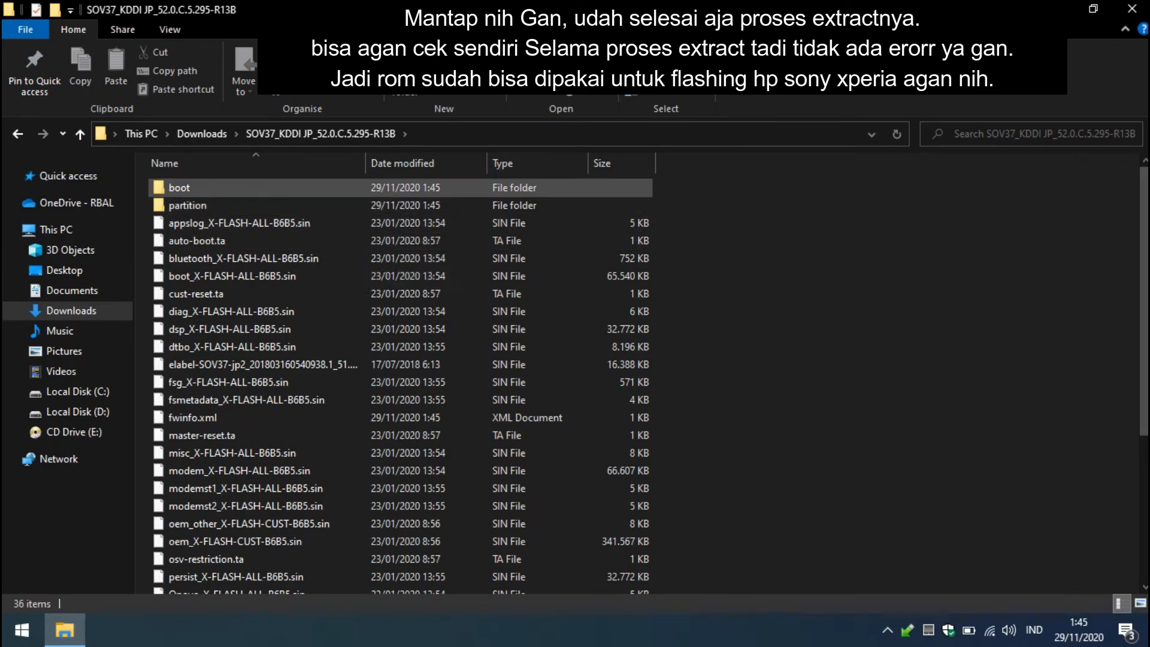
Check the boot and partition sub-folders of the unpacked firmware and return to the main SOV37 folder
double_click(179, 187)
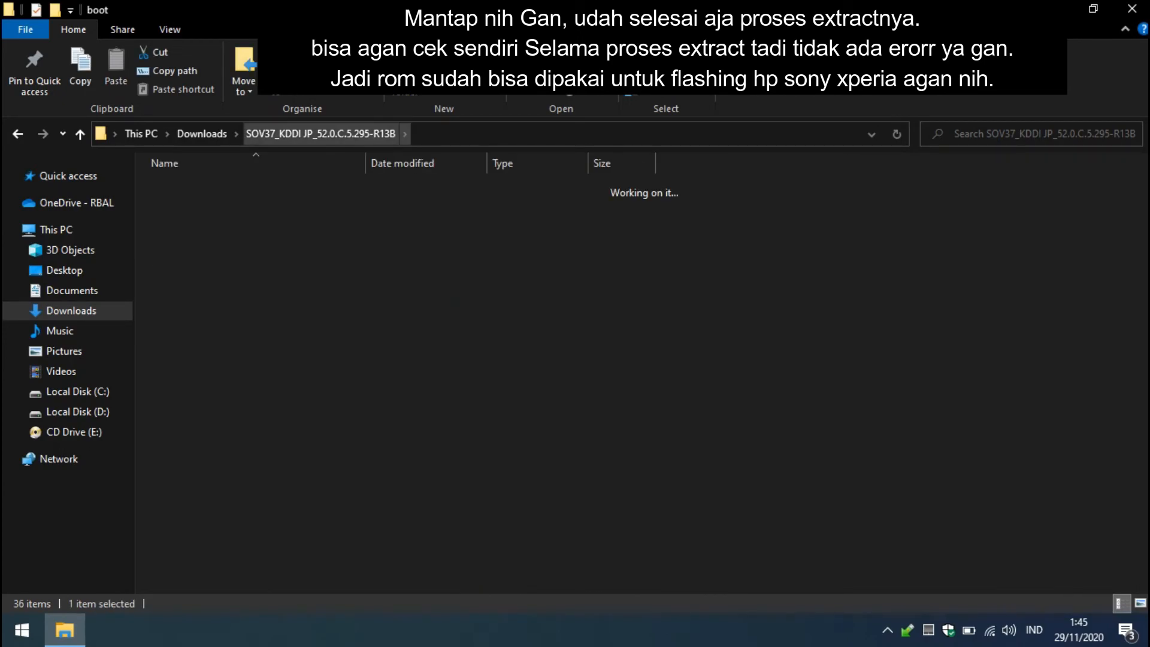
click(321, 134)
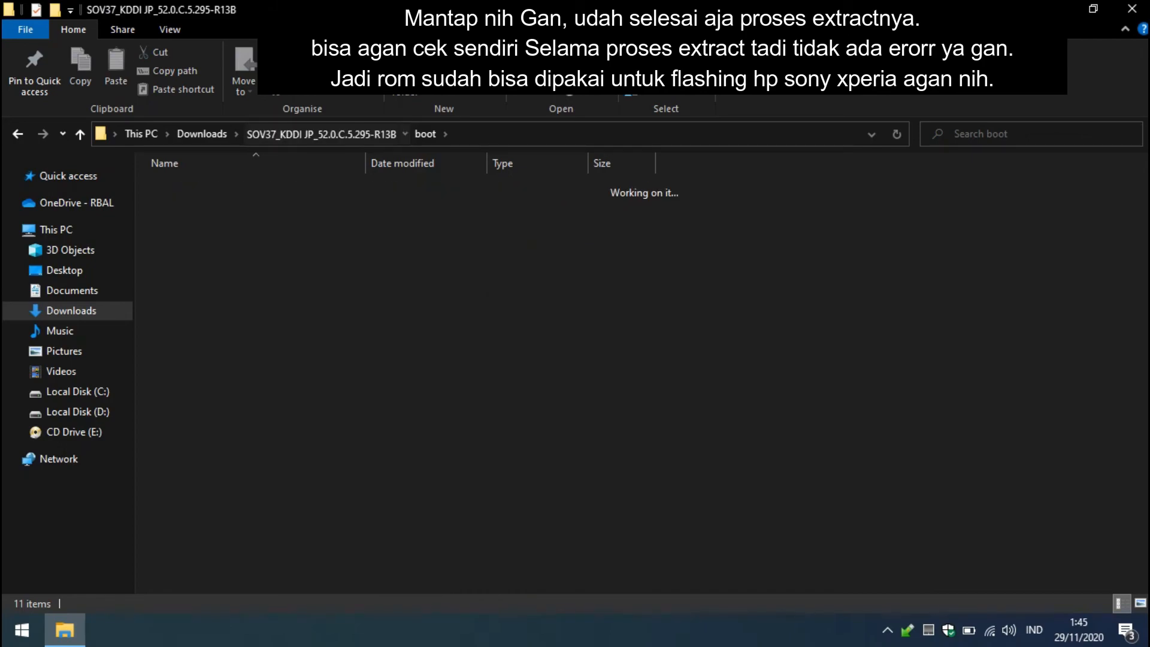
click(187, 205)
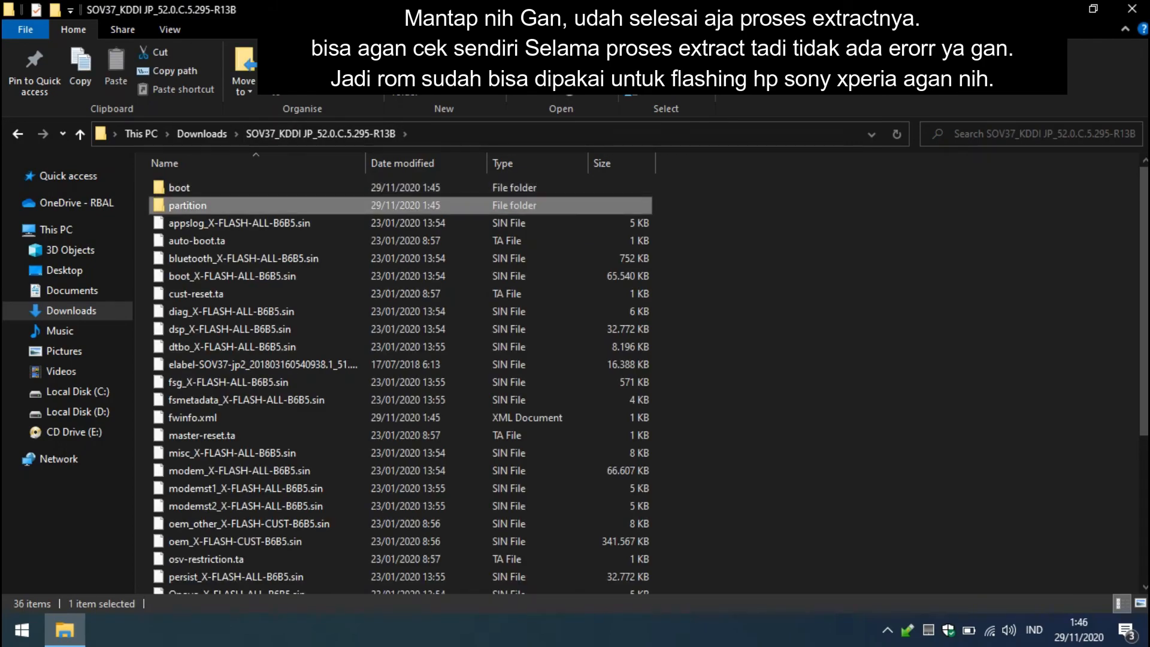
double_click(188, 205)
click(320, 134)
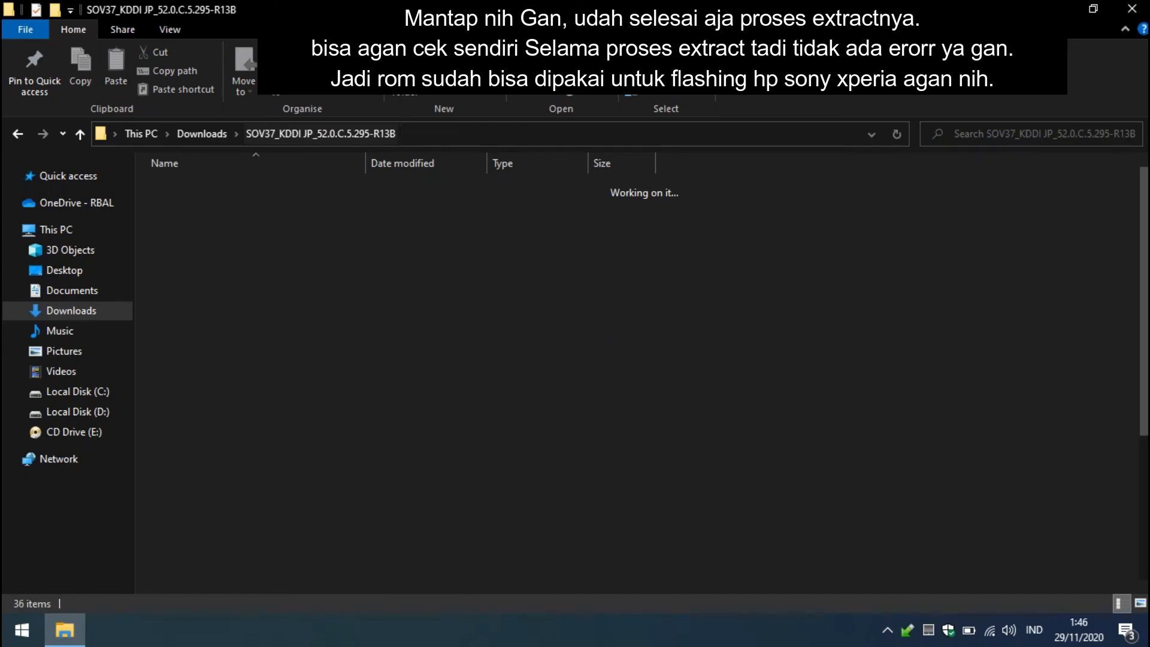
Sort the unpacked firmware files by type and look through the whole list
click(537, 164)
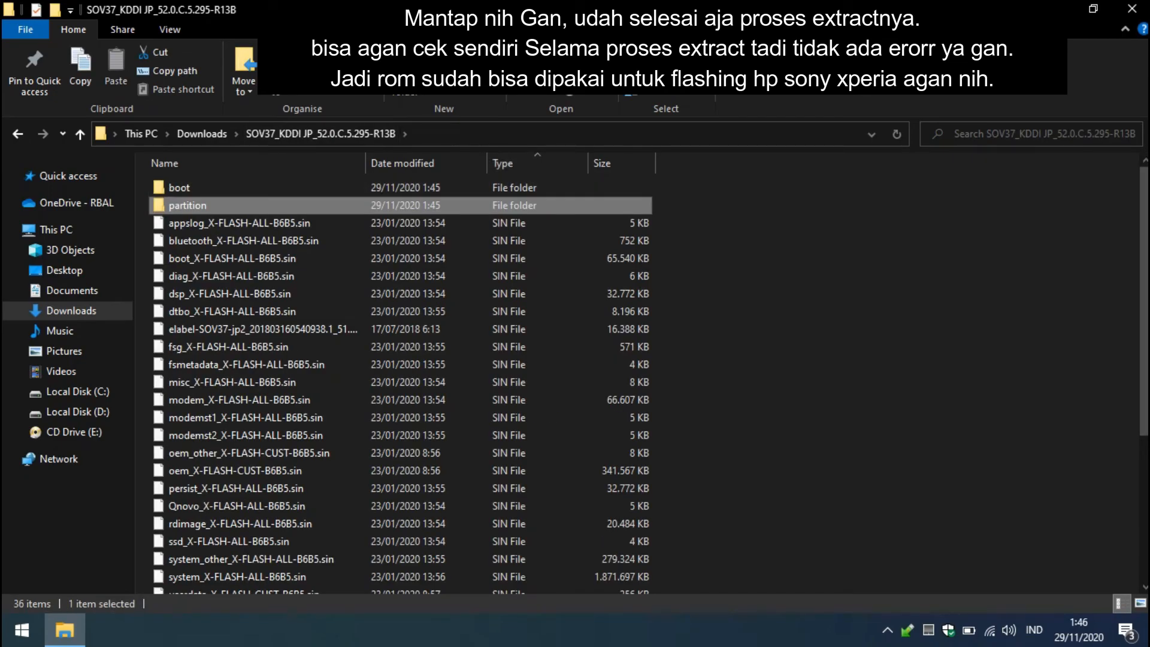
scroll(401, 384, down, 3)
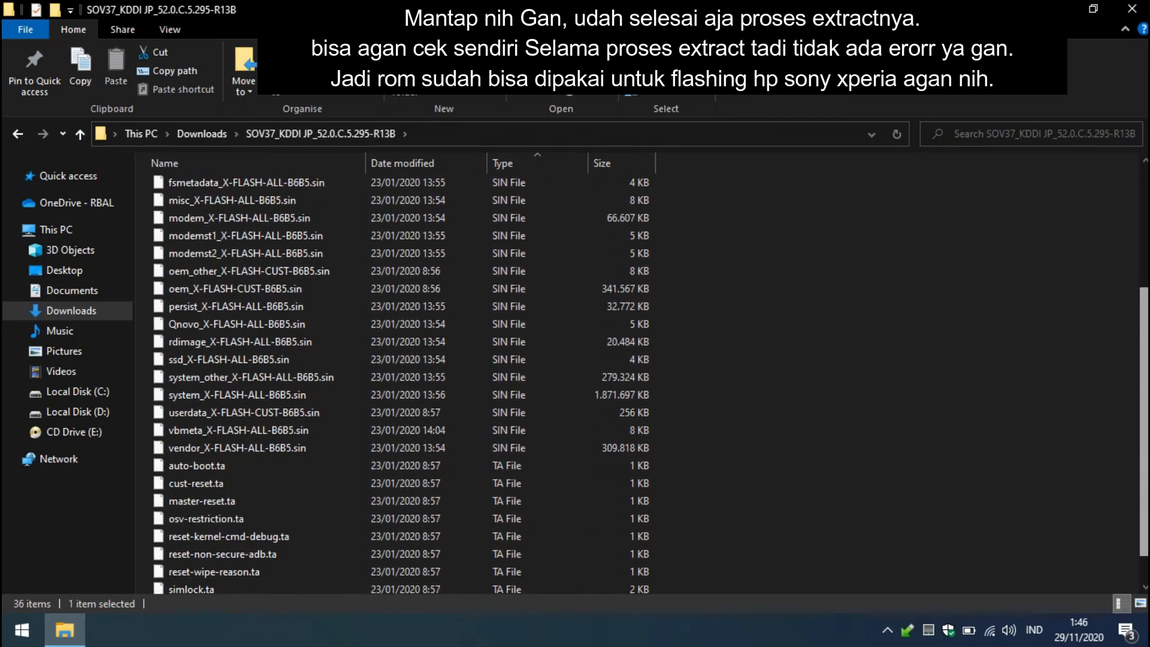
scroll(402, 383, down, 1)
scroll(401, 383, up, 5)
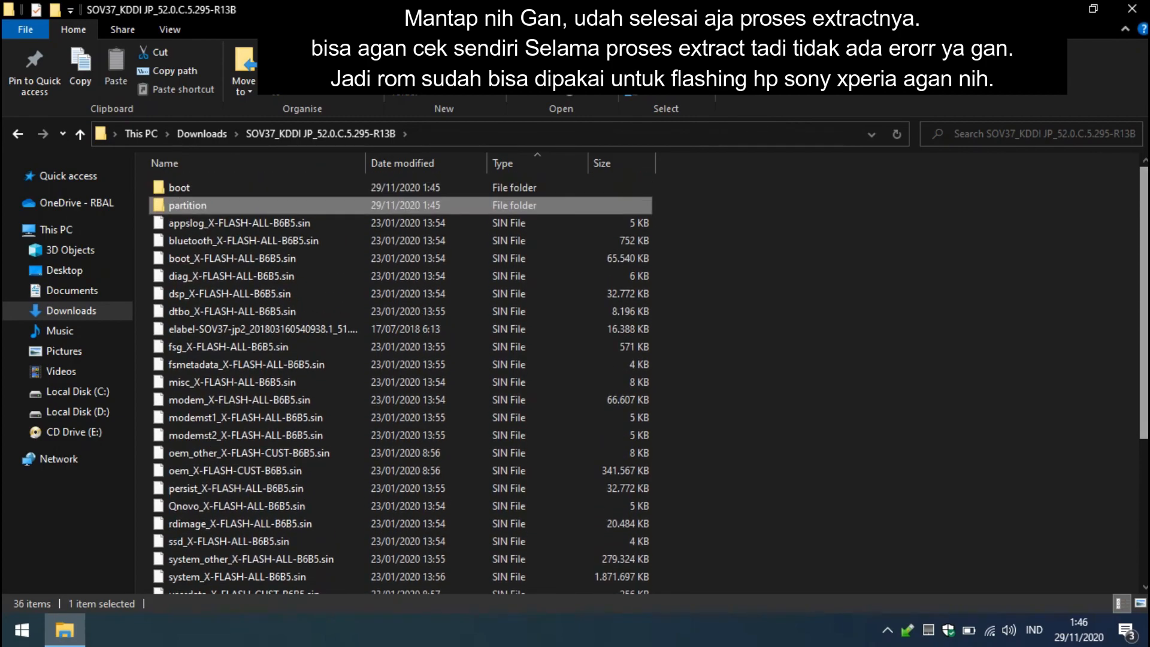